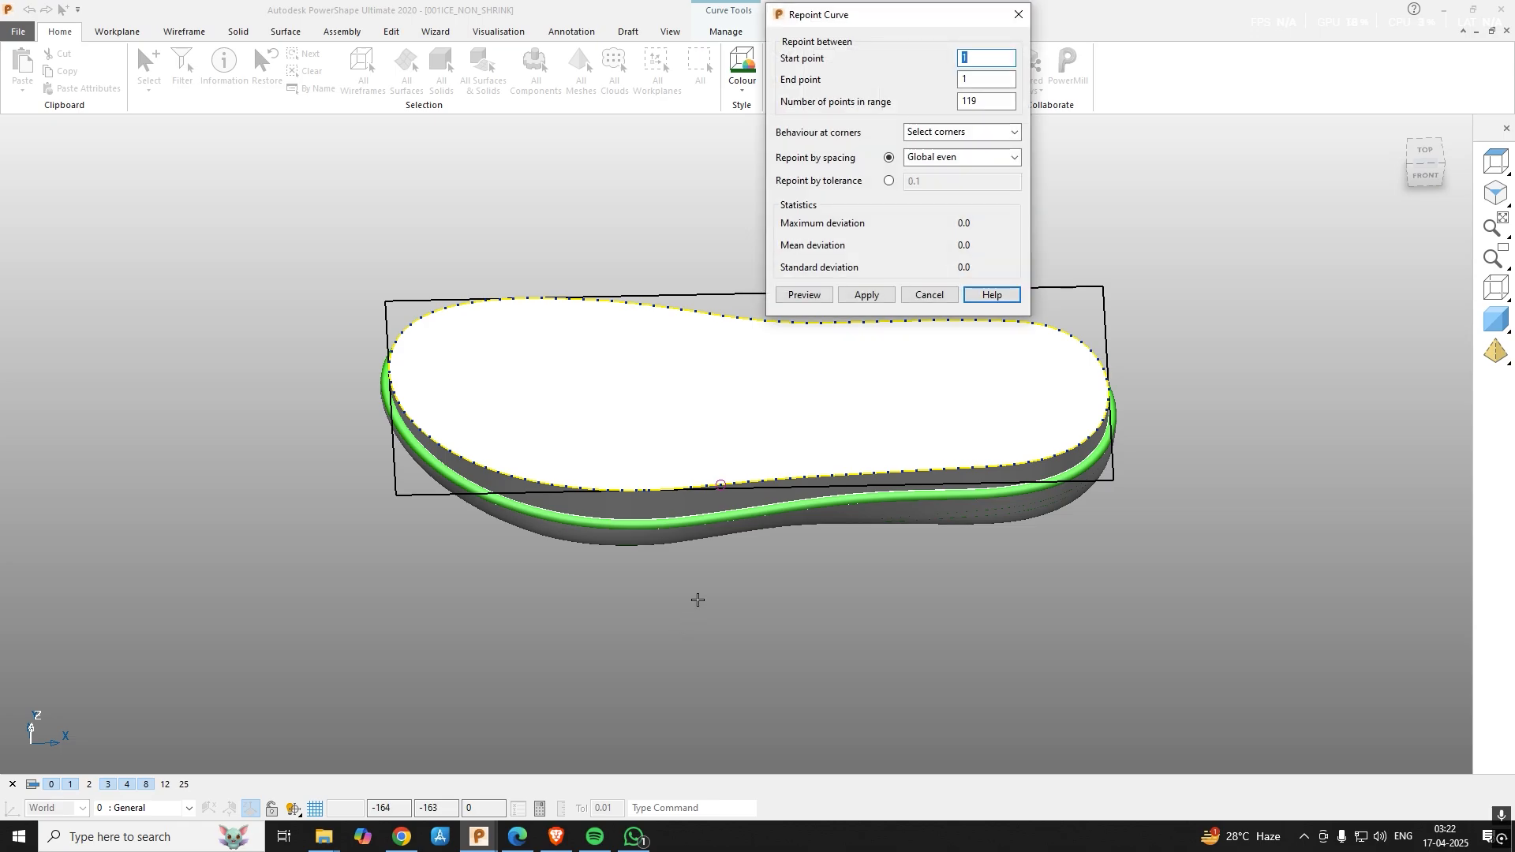
Cancel the curve repointing and undo the bounding box around the sole's top curve.
click(1018, 14)
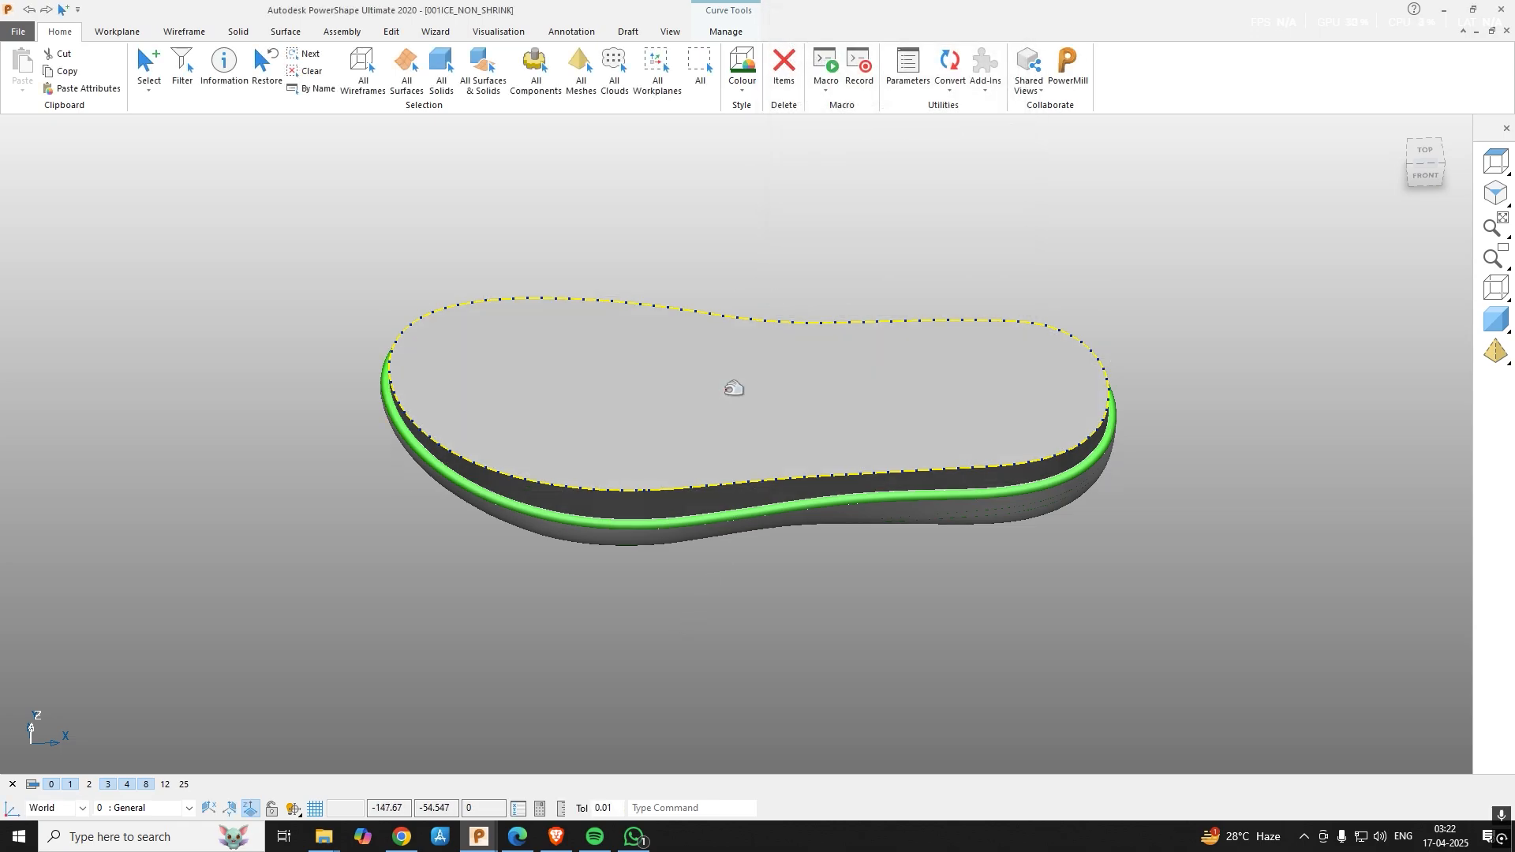
key(ctrl+z)
right_click(702, 565)
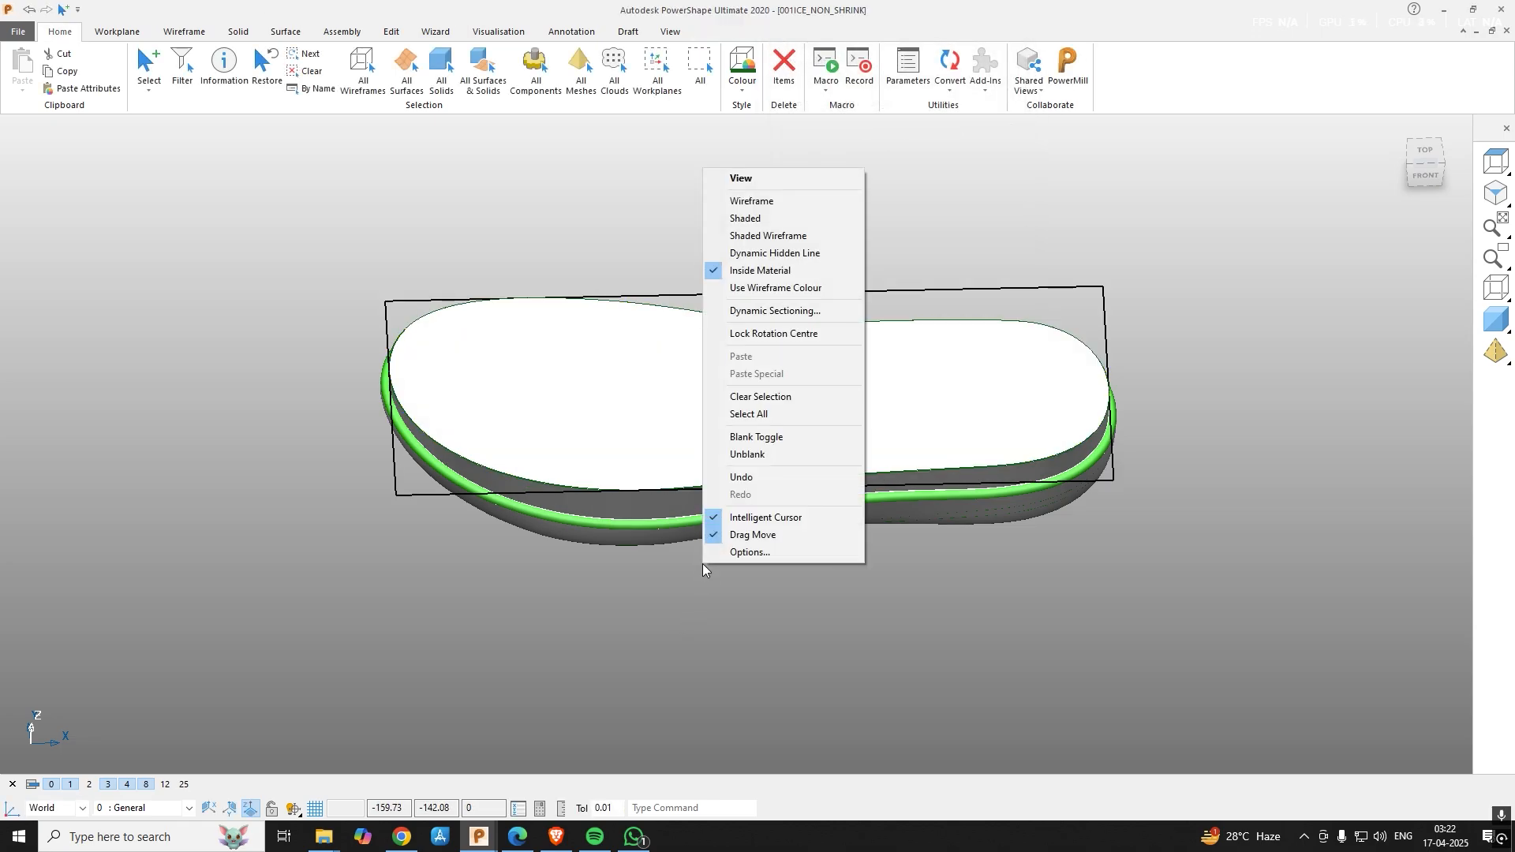
click(608, 597)
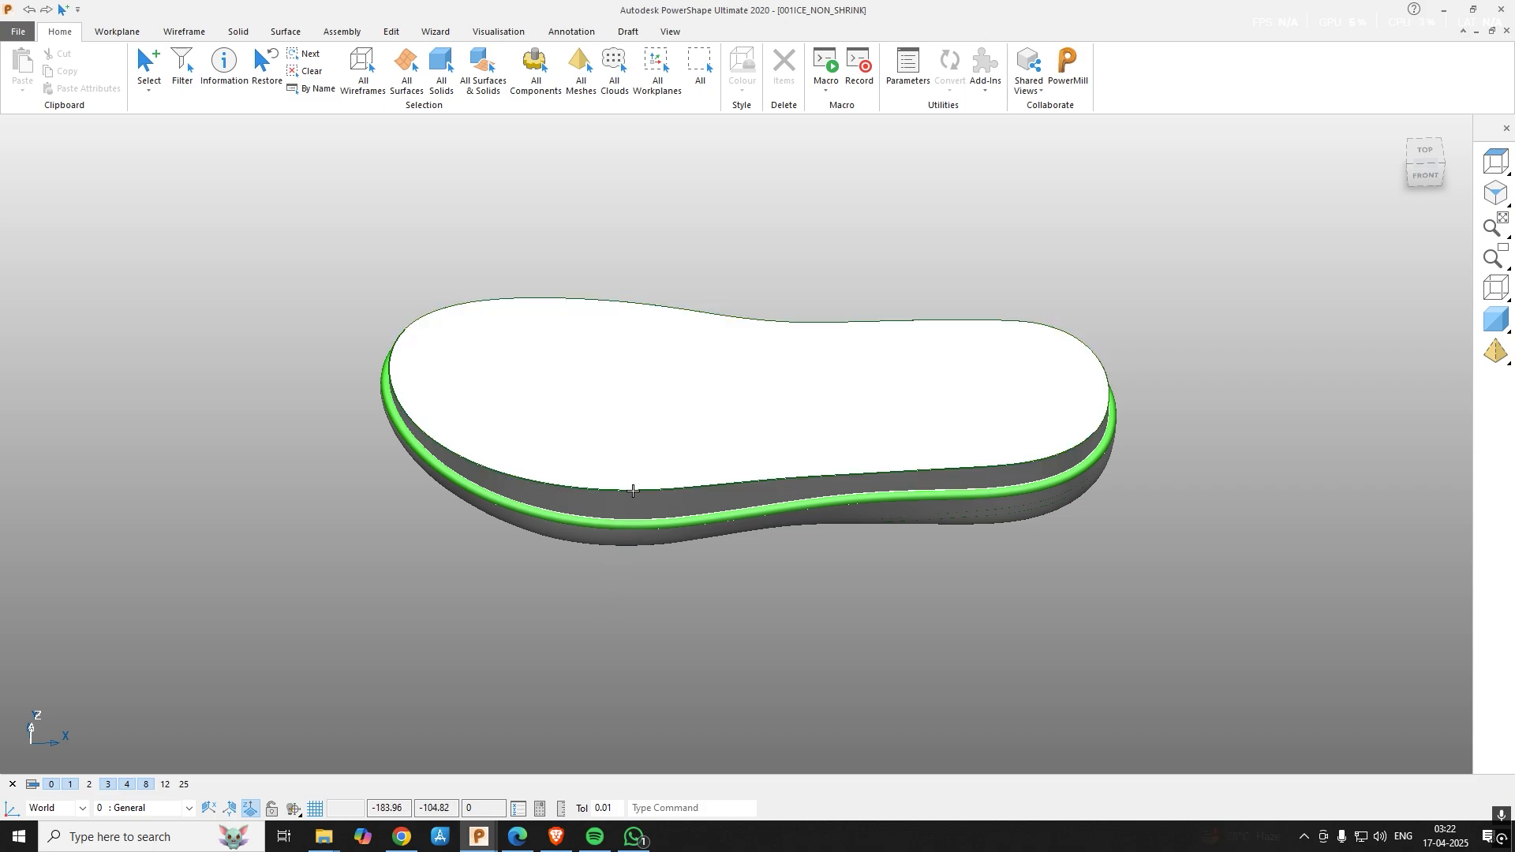
Repoint the composite curve along the sole's top edge with Global even spacing.
click(637, 491)
key(alt)
key(alt)
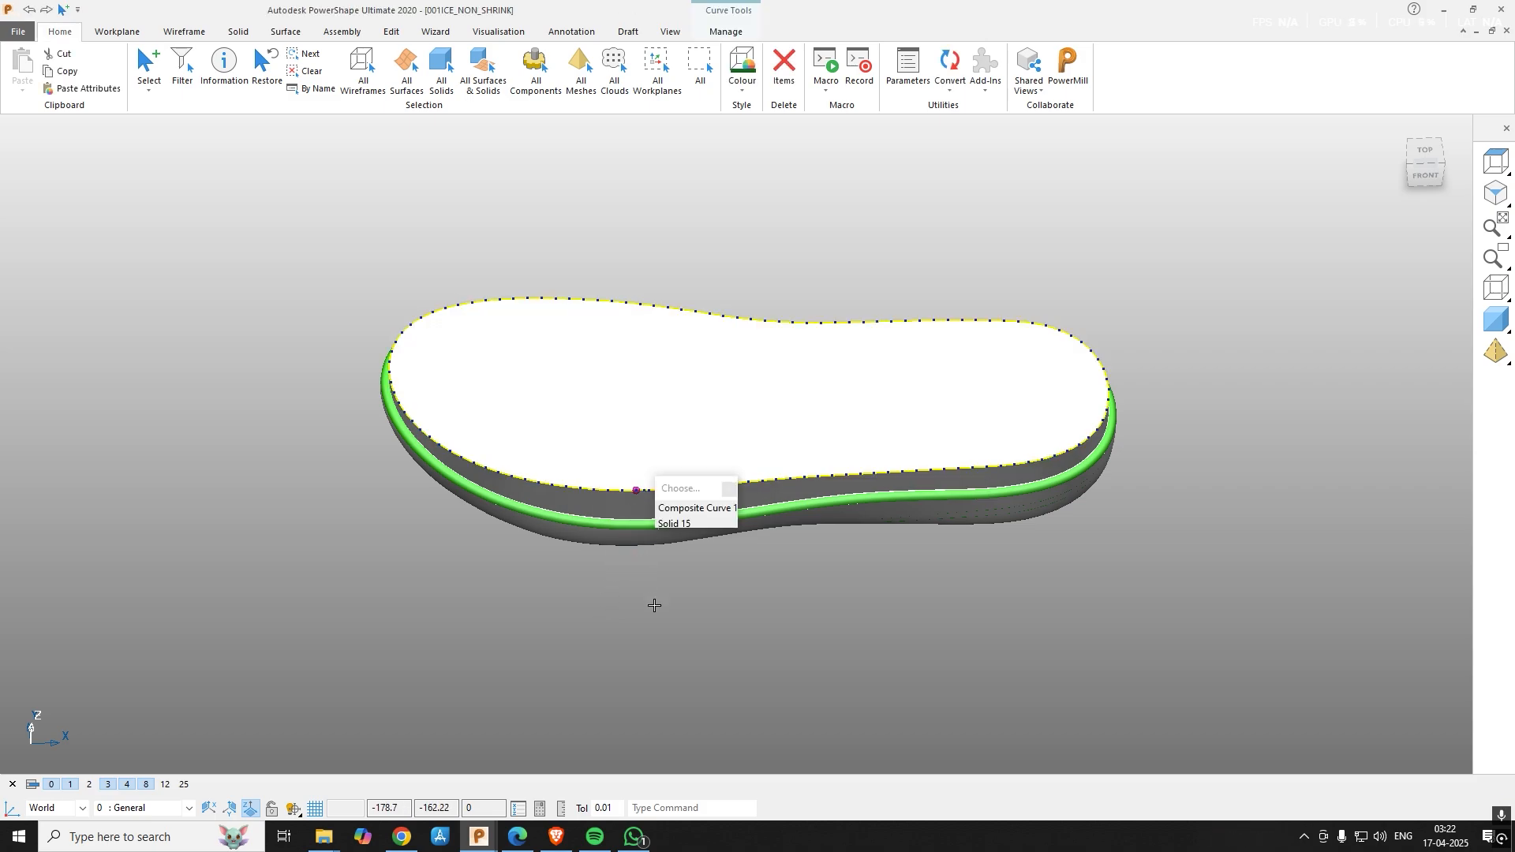
middle_drag(854, 629, 1220, 443)
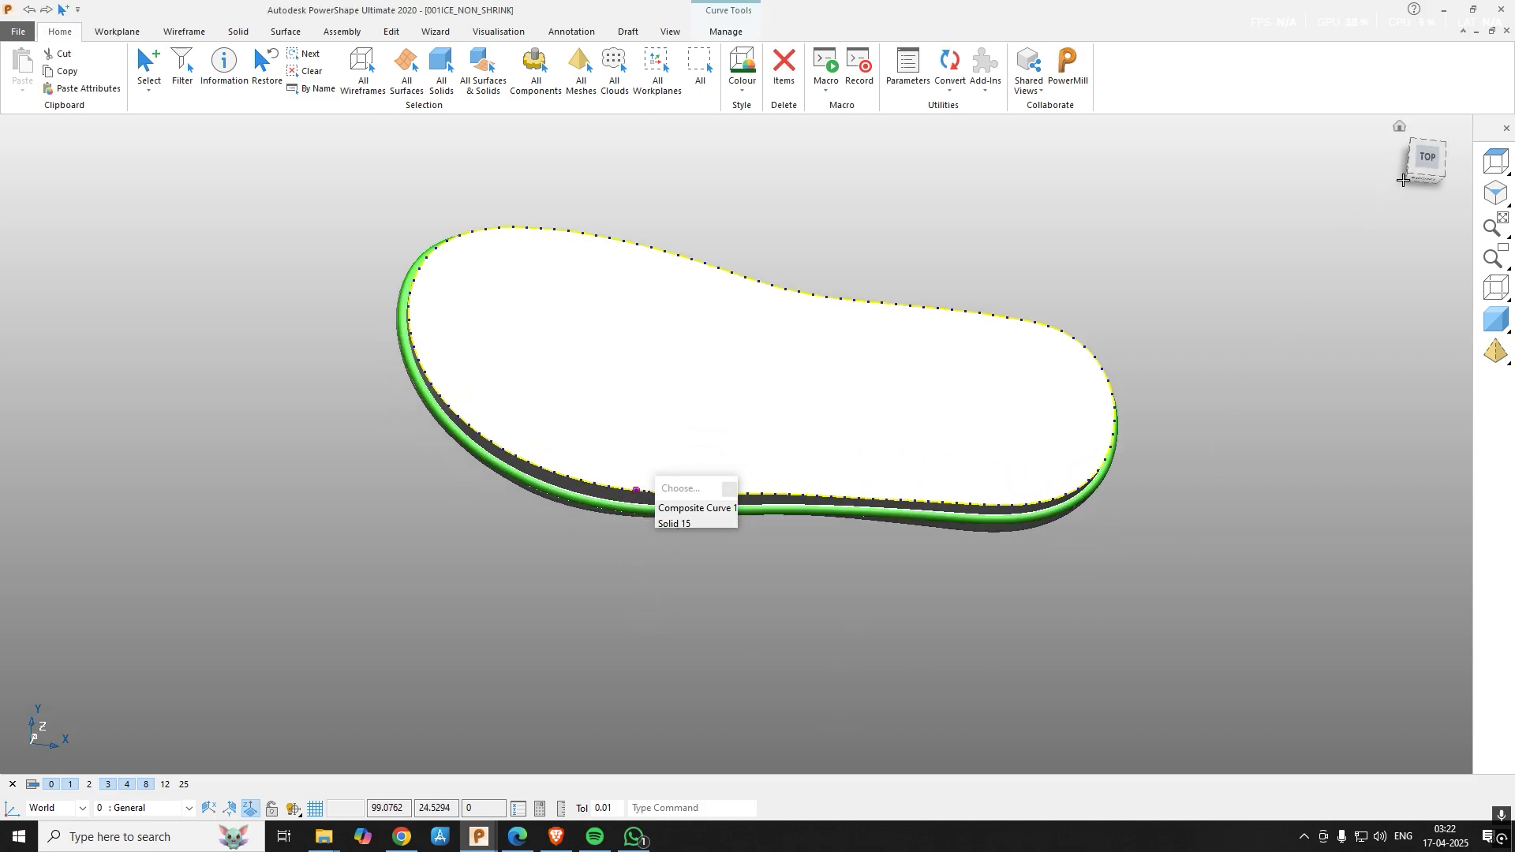
click(1423, 158)
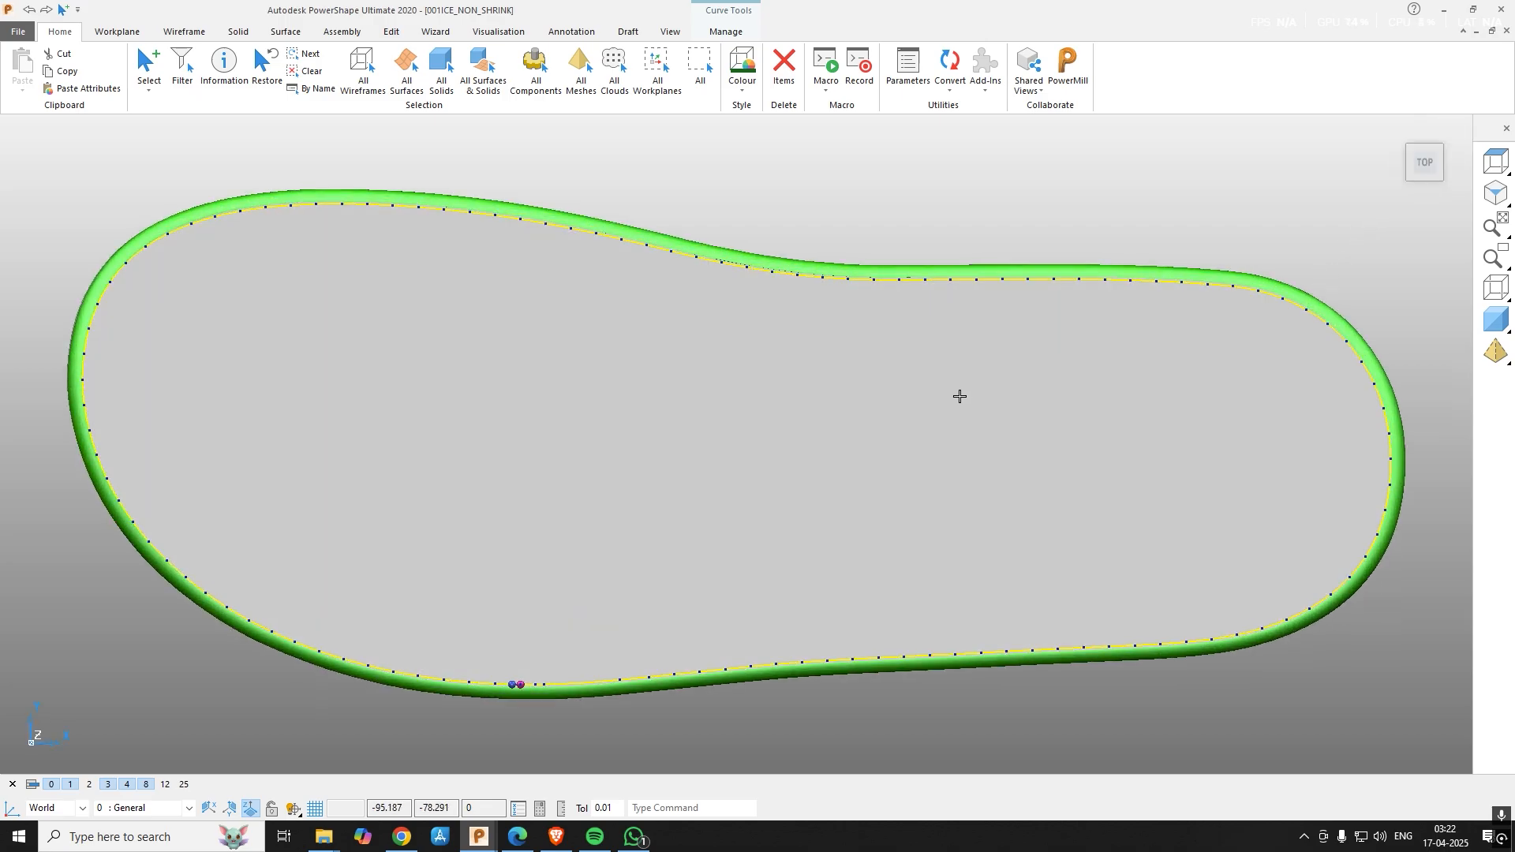
scroll(730, 471, down, 2)
key(r)
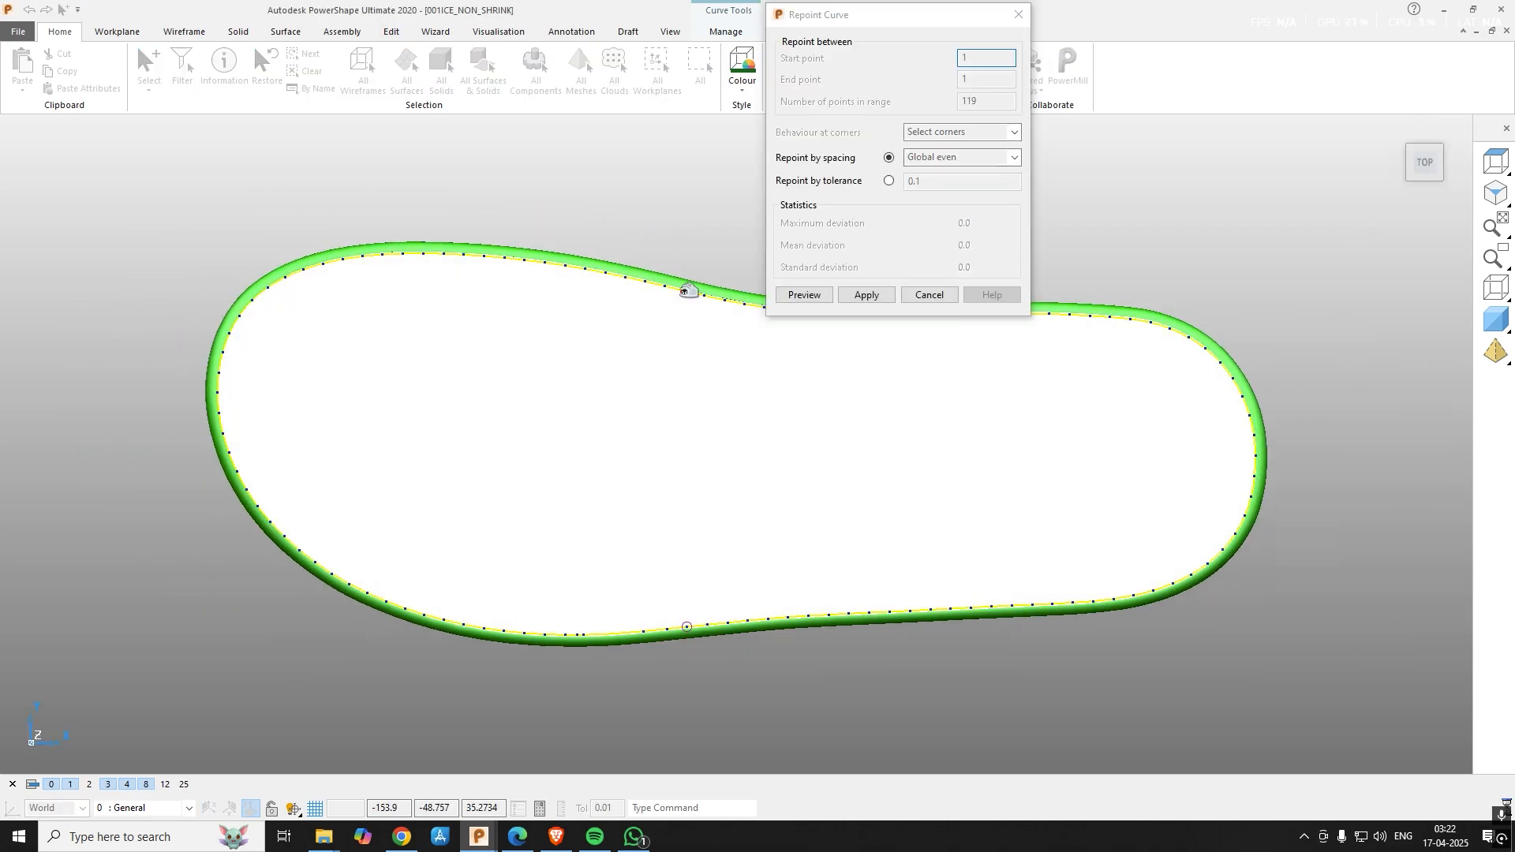
key(Return)
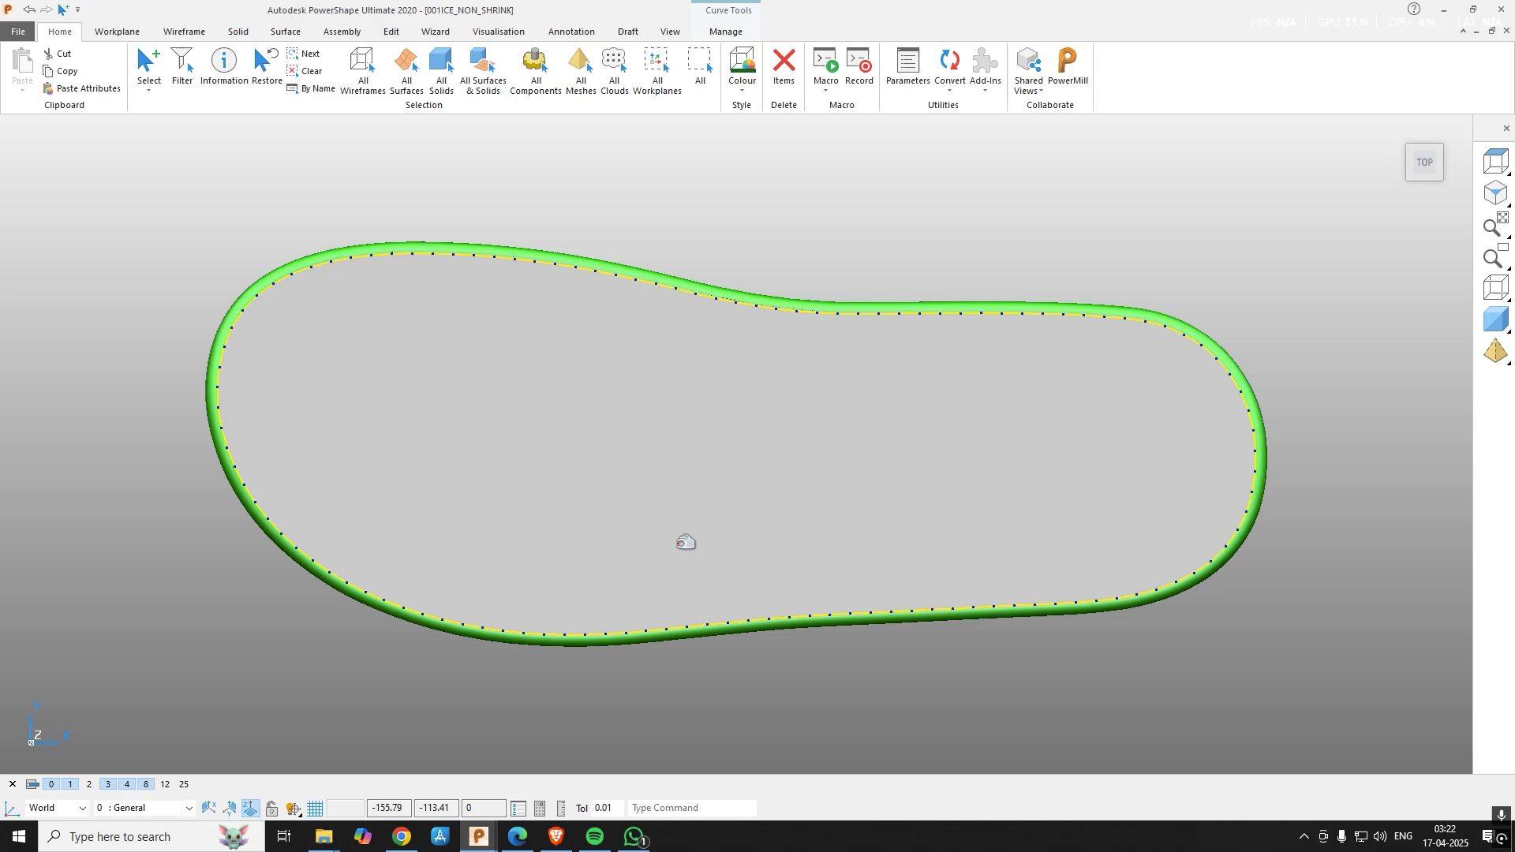
middle_drag(685, 542, 655, 598)
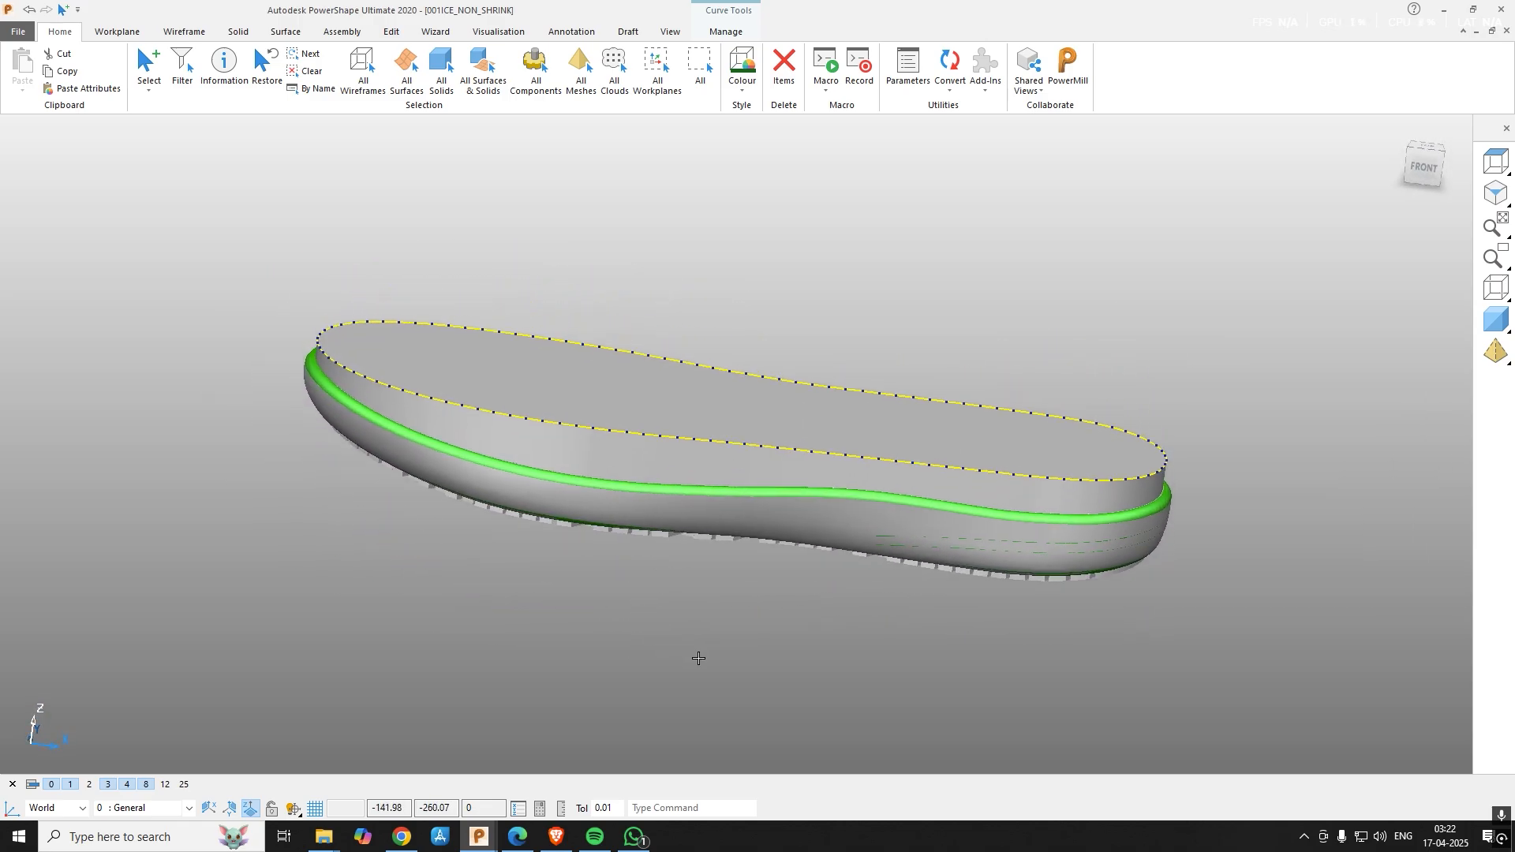
middle_drag(699, 658, 735, 669)
click(720, 707)
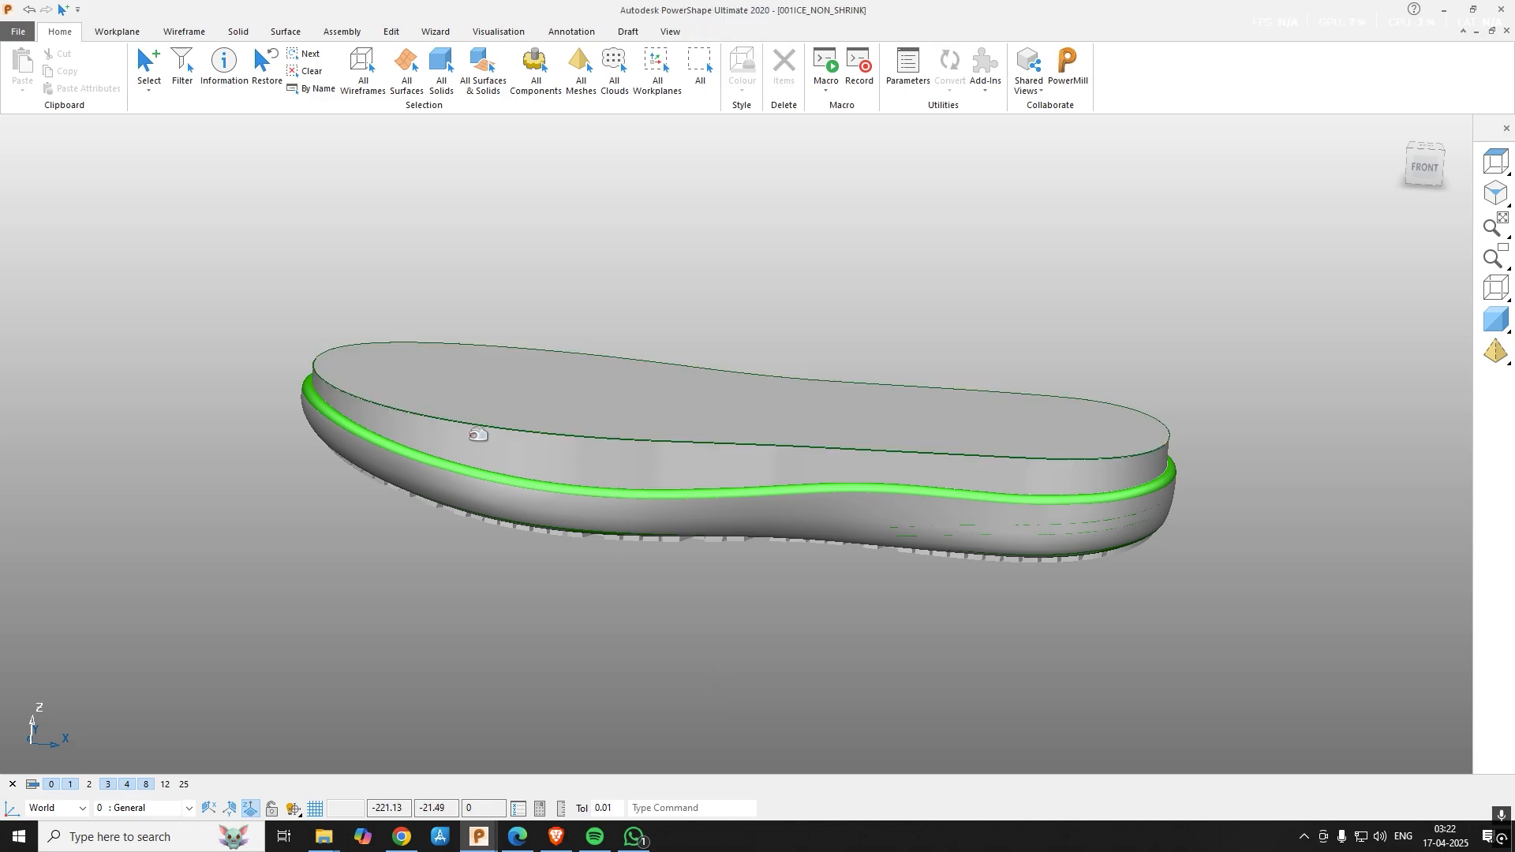
drag(242, 281, 1241, 628)
click(1037, 596)
shift+middle_drag(786, 663, 800, 649)
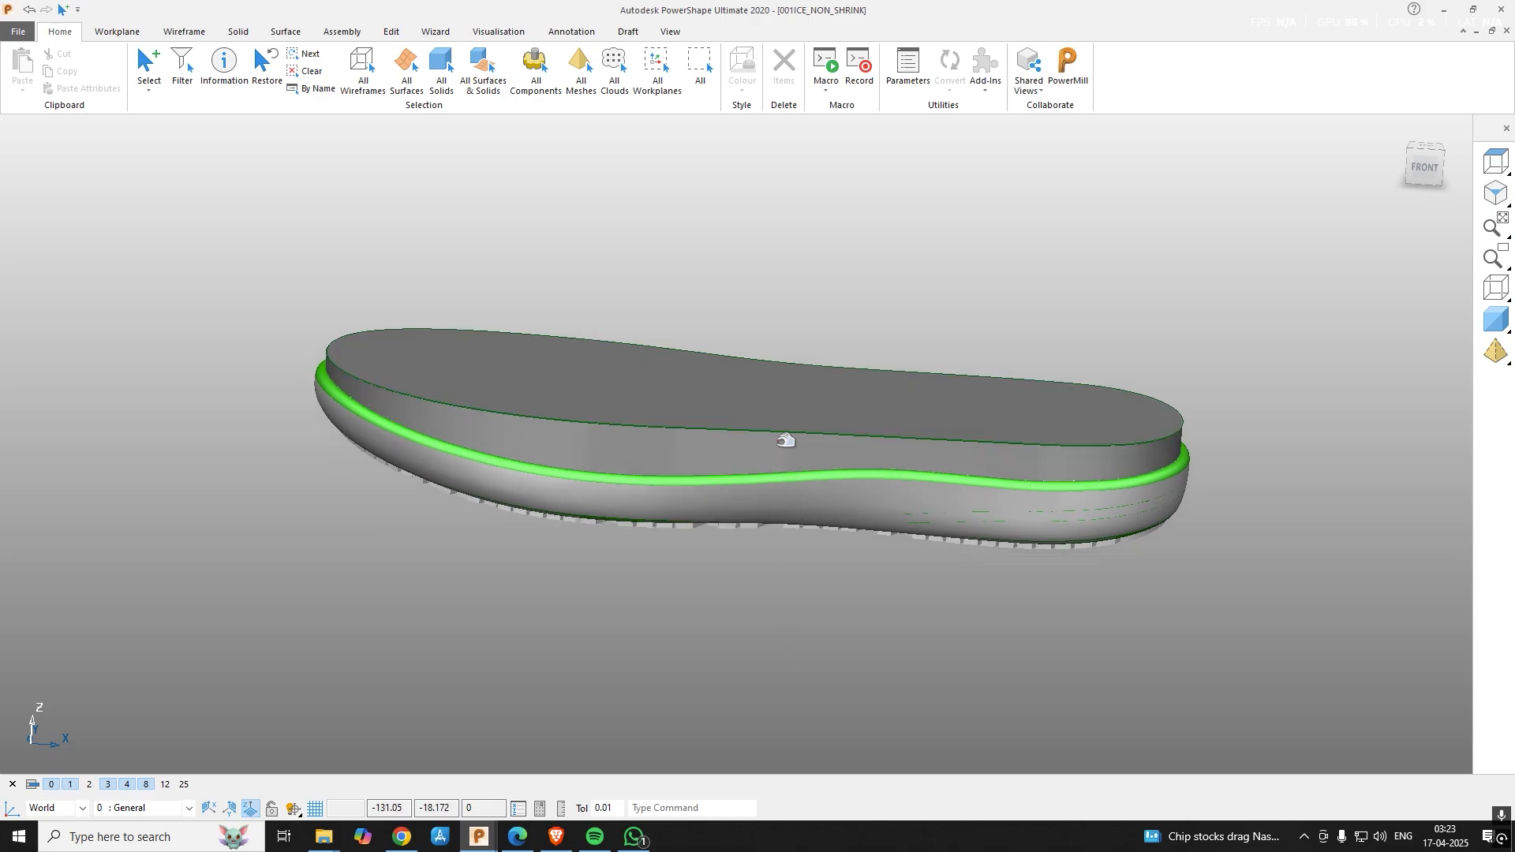
key(ctrl+5)
key(ctrl+2)
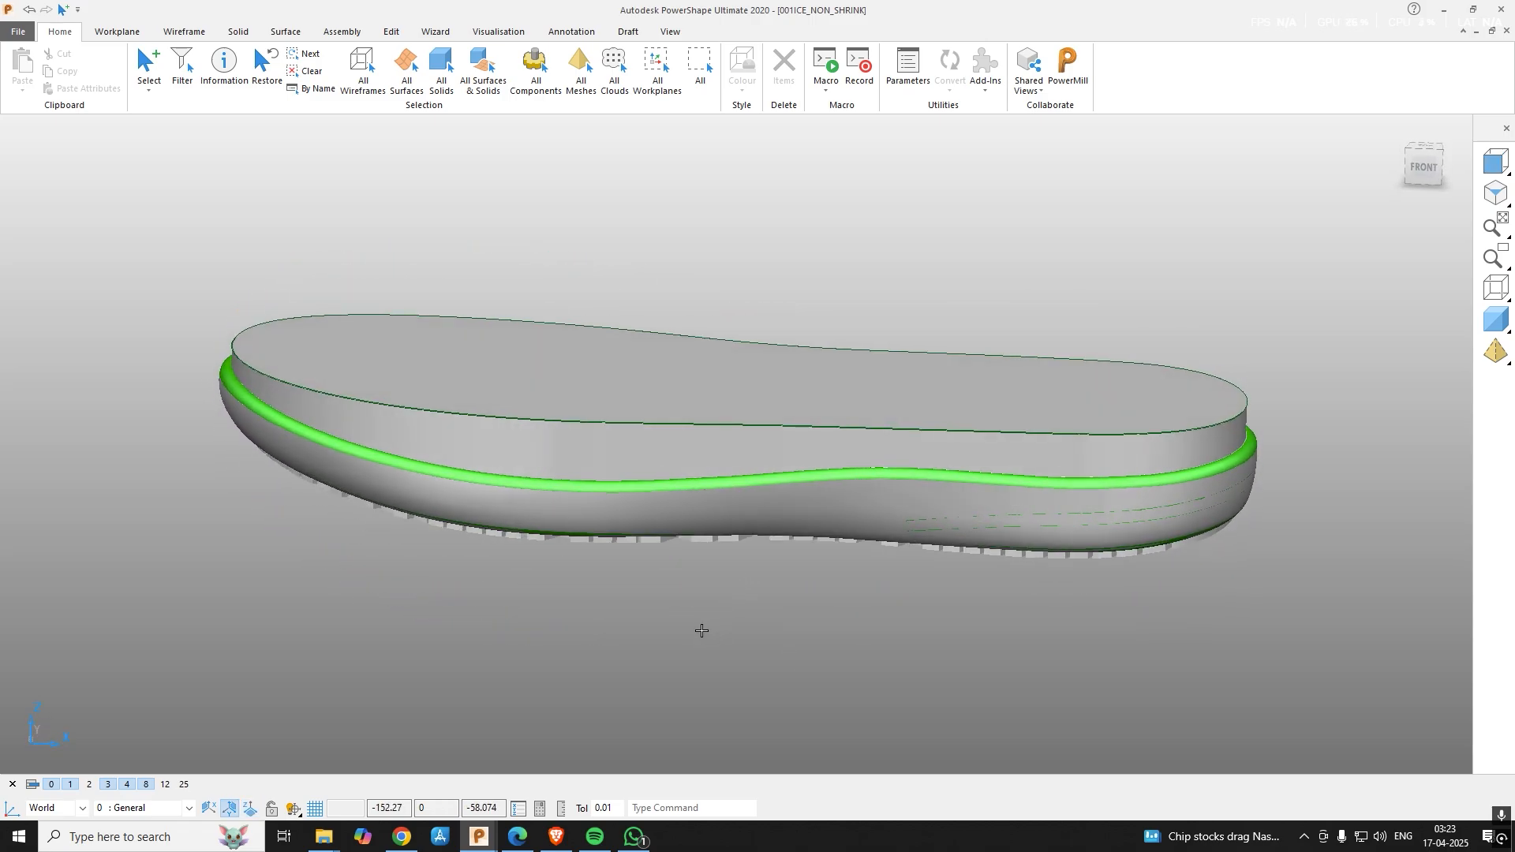
click(670, 443)
middle_drag(670, 443, 636, 524)
click(563, 587)
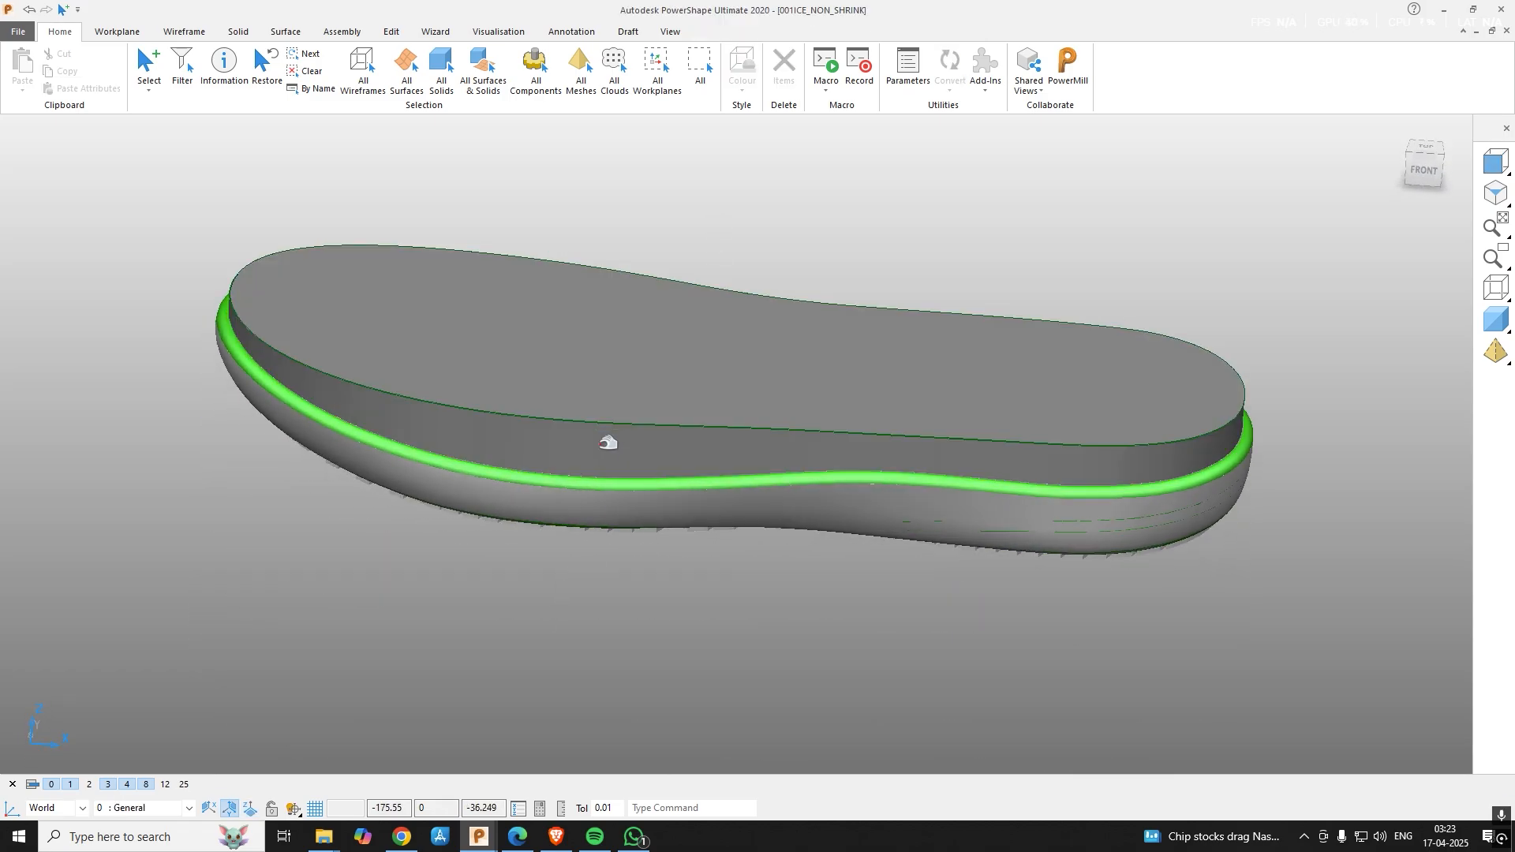
click(607, 443)
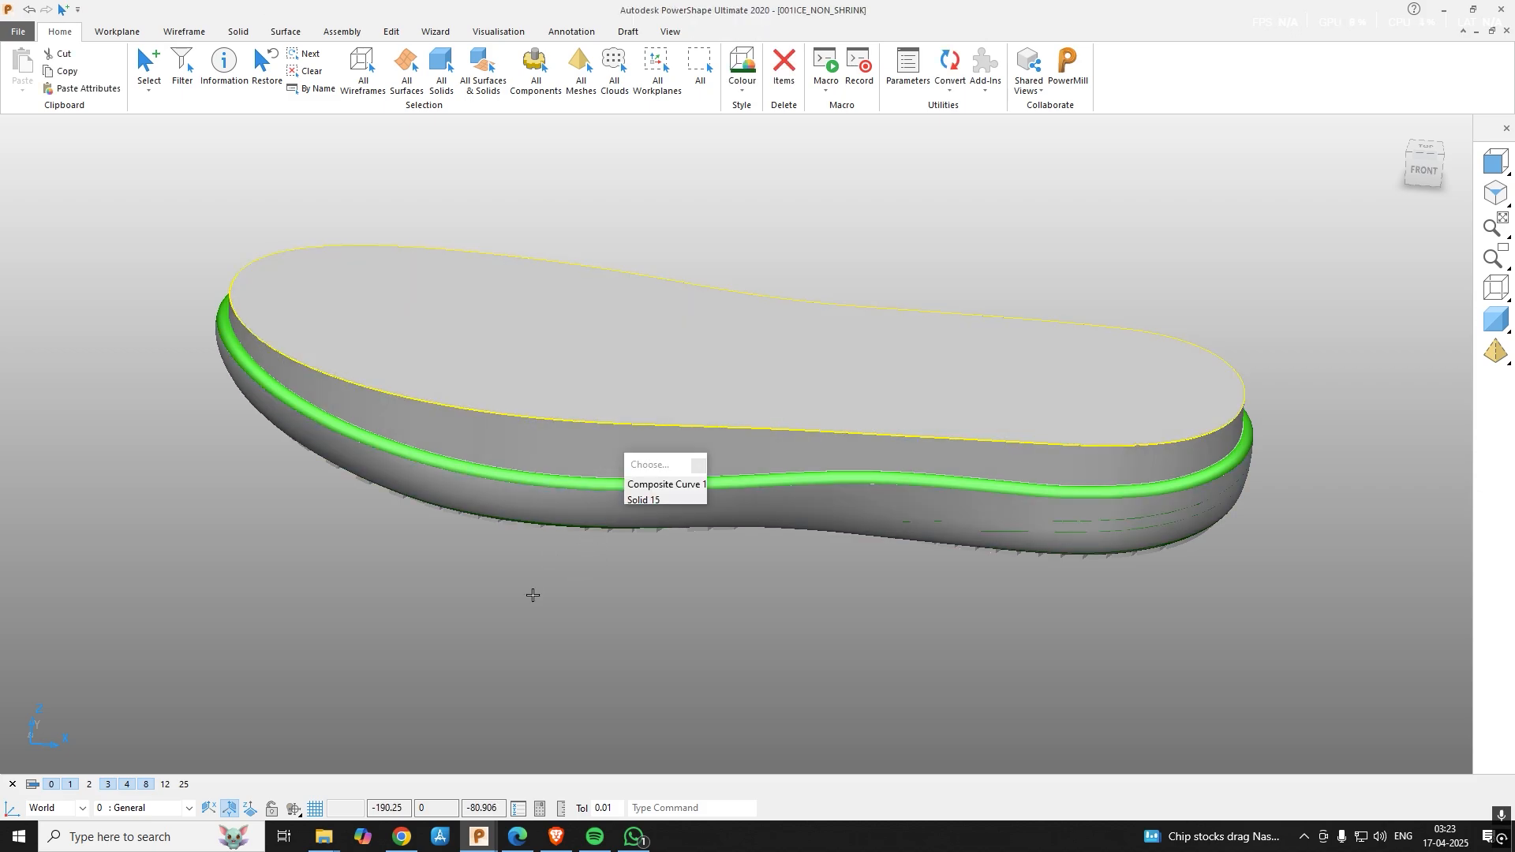
Select the whole sole model and create an active workplane at the selection's bottom centre.
click(533, 595)
drag(133, 206, 1346, 663)
click(1063, 708)
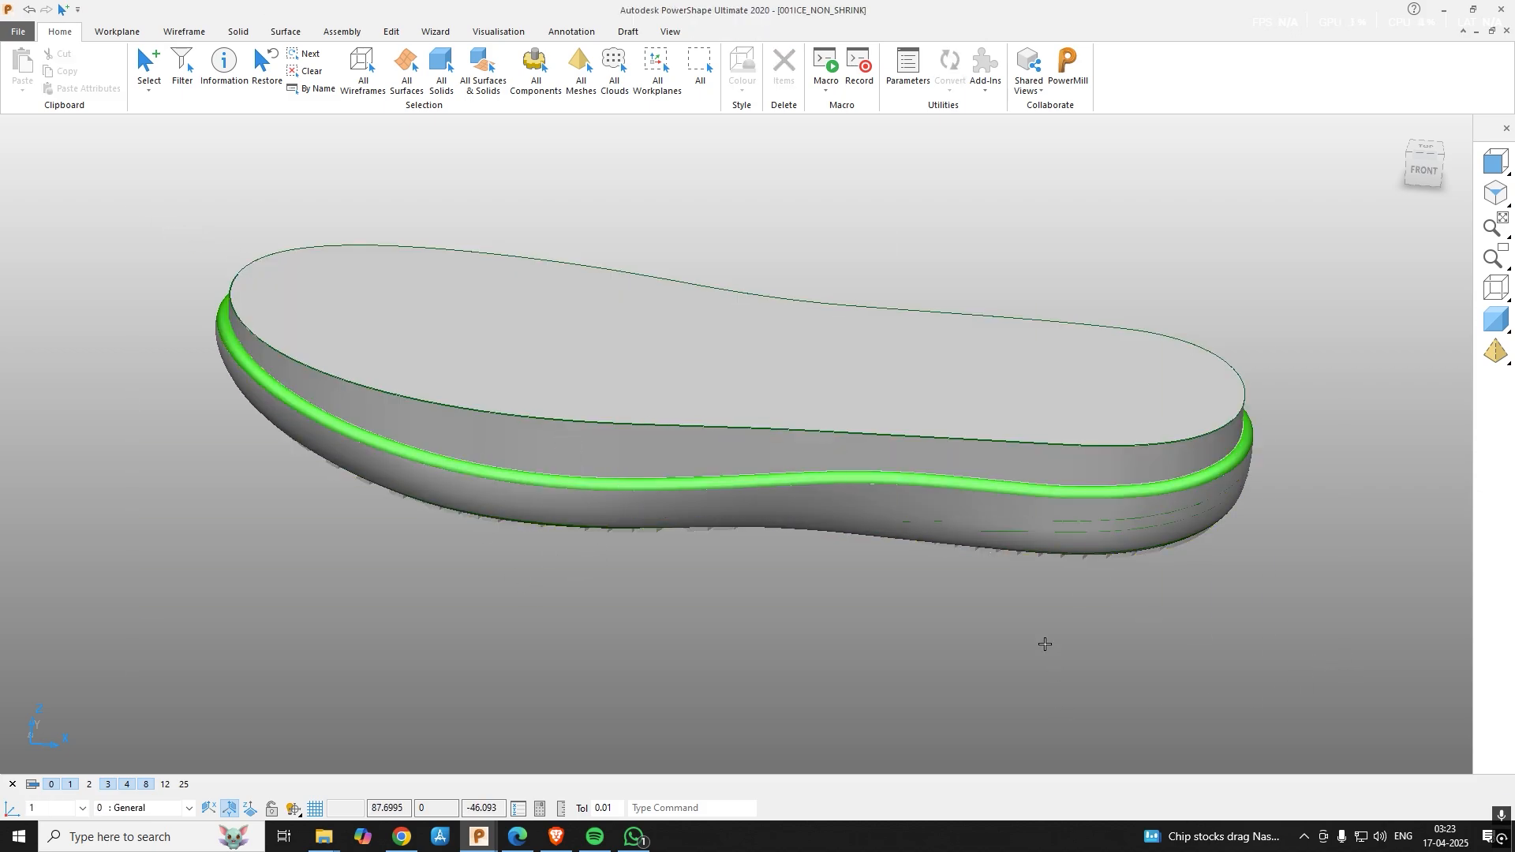
Project the sole's top-edge curve along the Z axis to position 0 without keeping a copy.
click(866, 434)
key(ctrl+p)
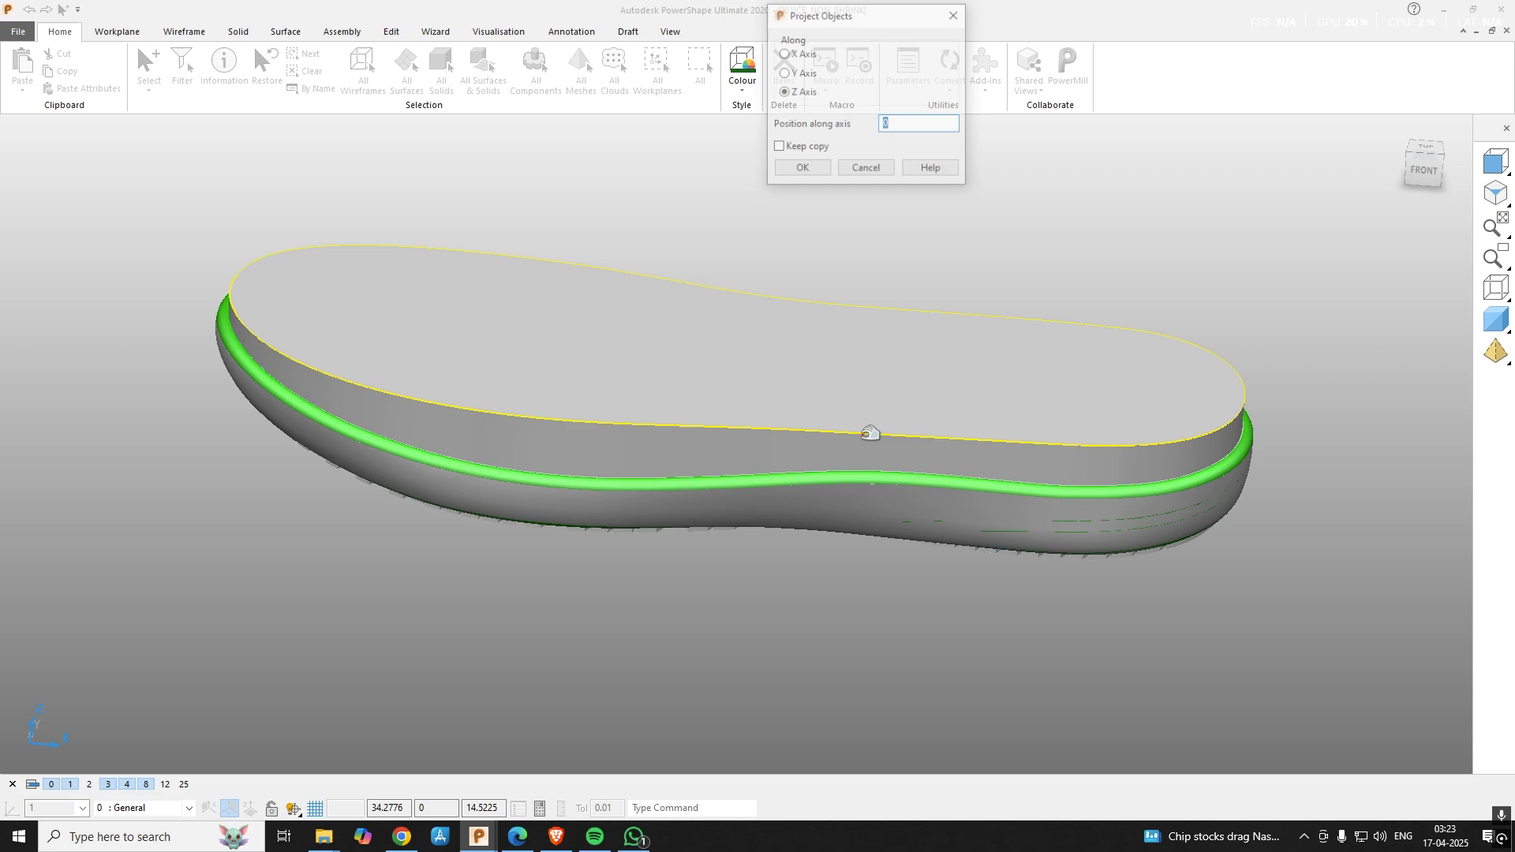
key(Return)
key(ctrl+5)
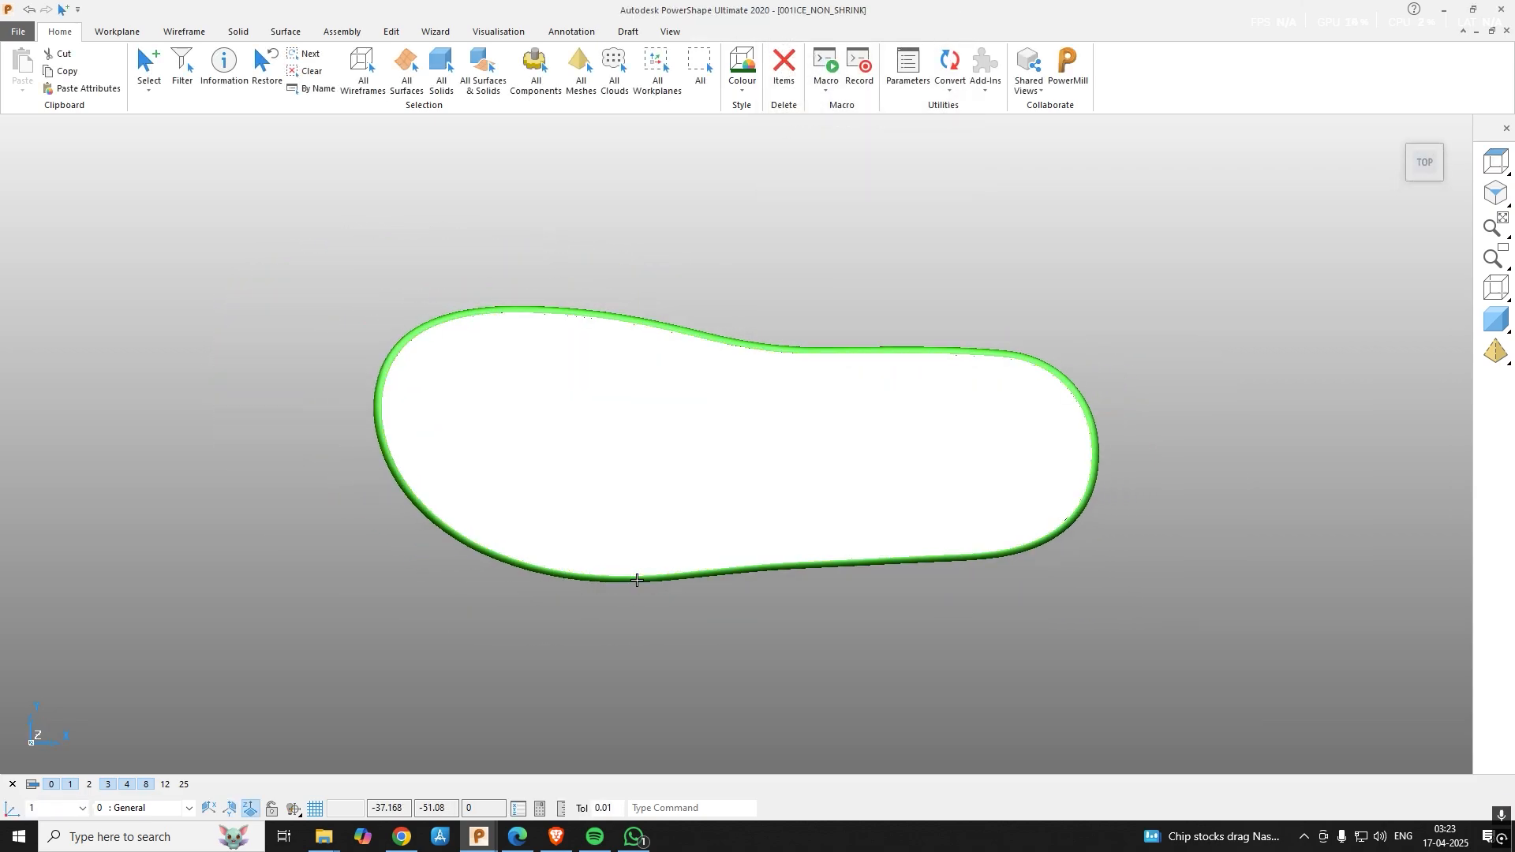
Create bounding-box lines around the projected outline curve beneath the sole.
click(636, 579)
middle_drag(637, 580, 646, 424)
click(496, 660)
click(507, 607)
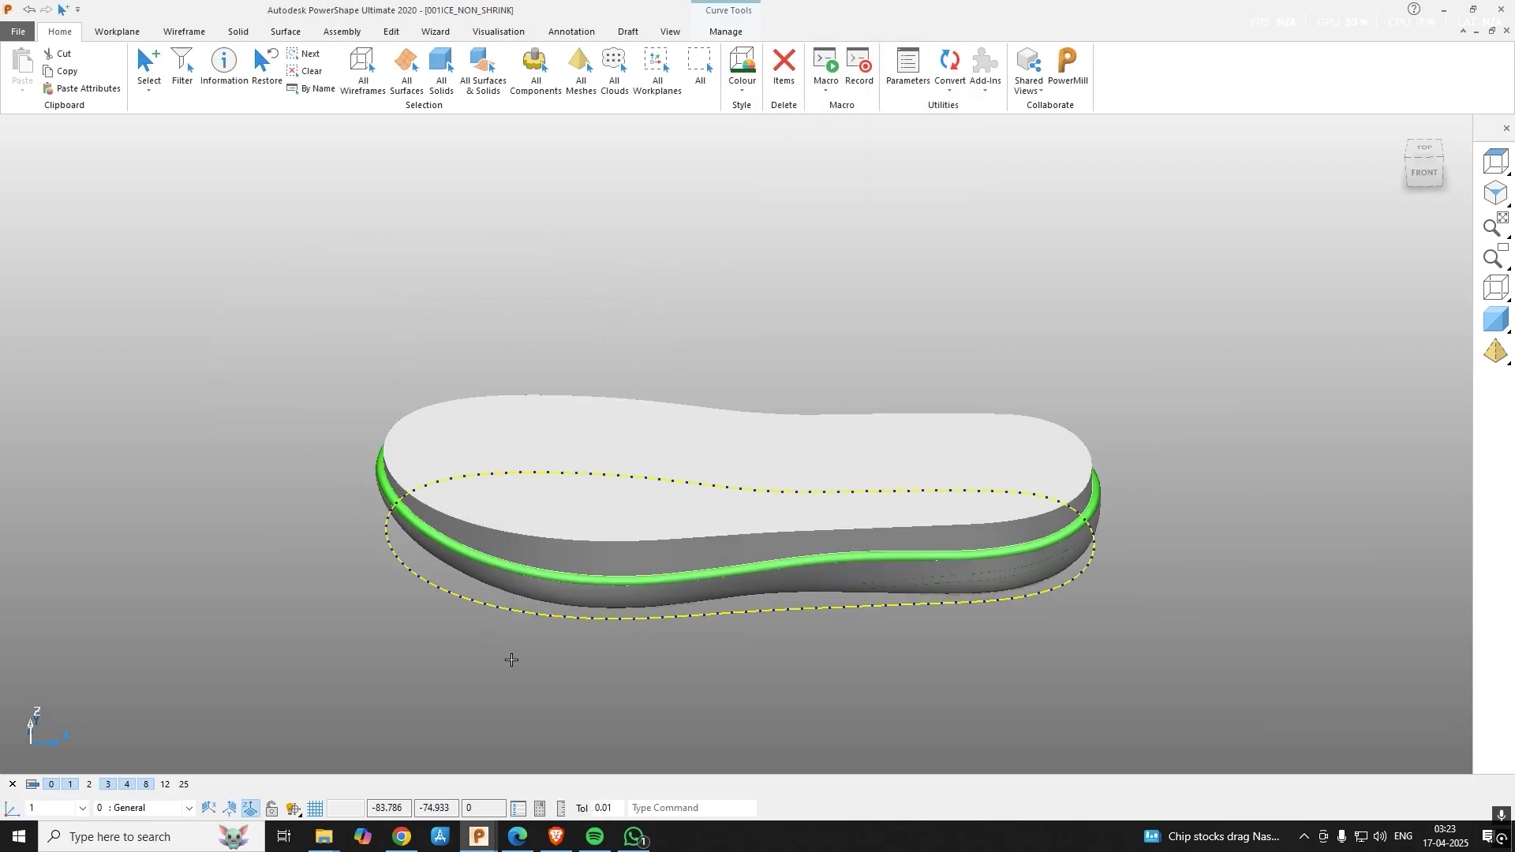
key(ctrl+l)
click(530, 631)
middle_drag(544, 612, 414, 539)
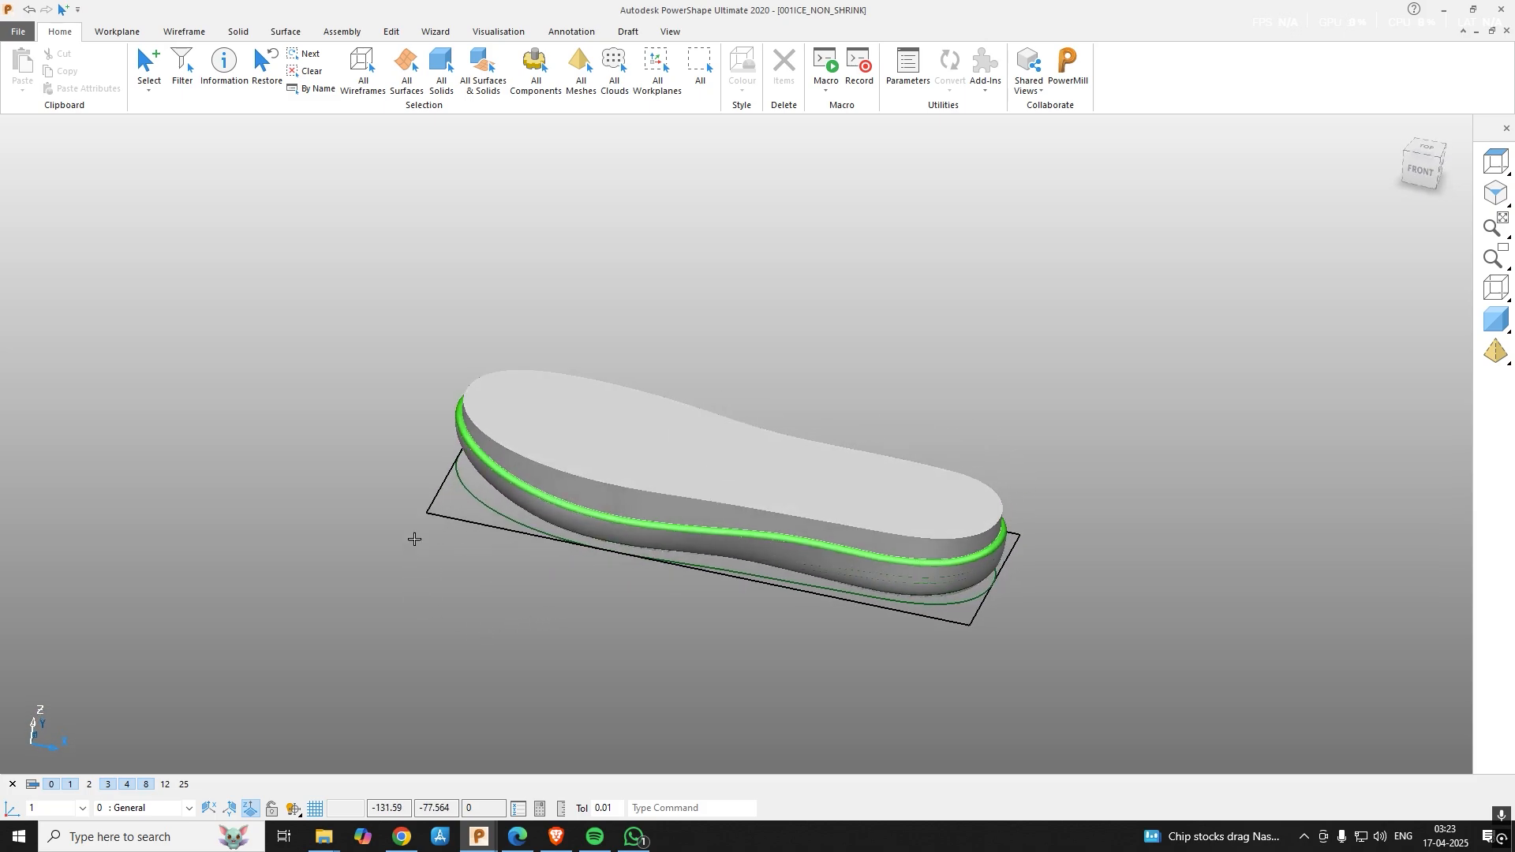
scroll(414, 538, up, 2)
click(183, 32)
click(23, 87)
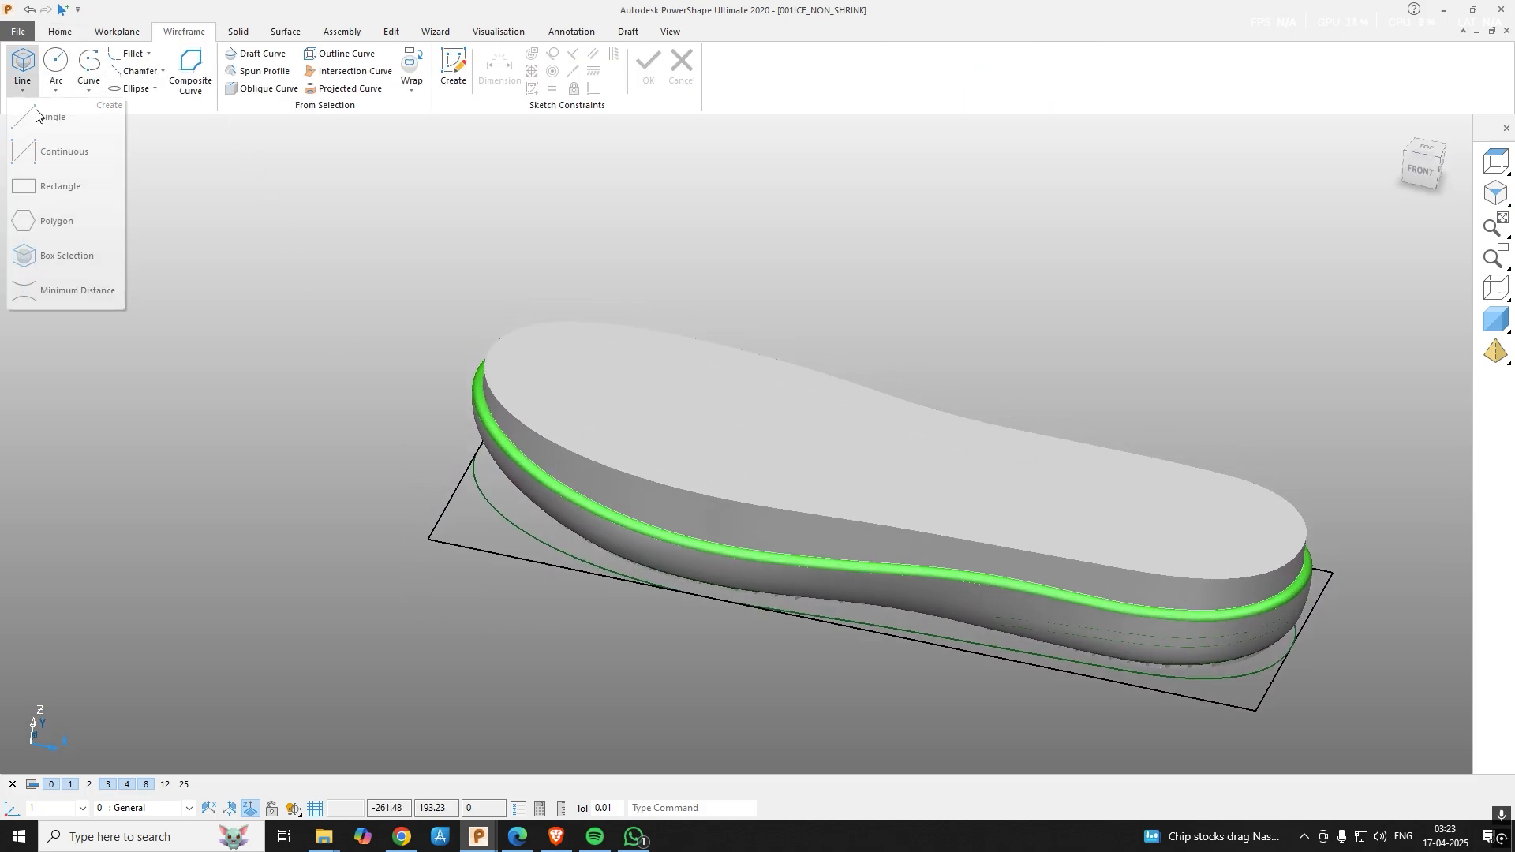
click(357, 551)
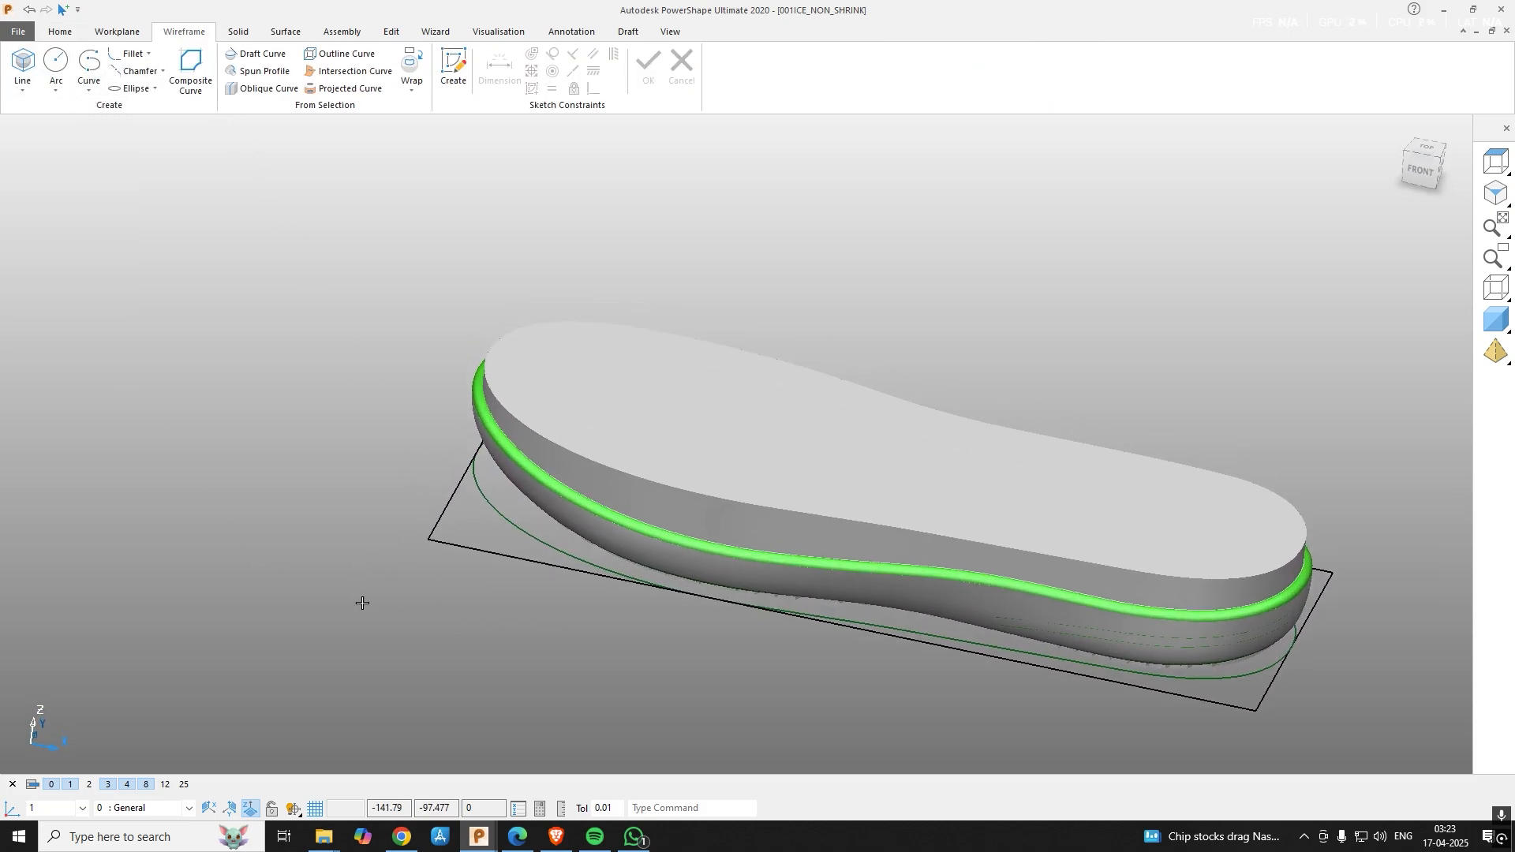
Offset a copy of the bounding box's short edge at the wide toe end slightly outward.
shift+middle_drag(542, 660, 446, 632)
middle_drag(866, 550, 866, 584)
key(ctrl+5)
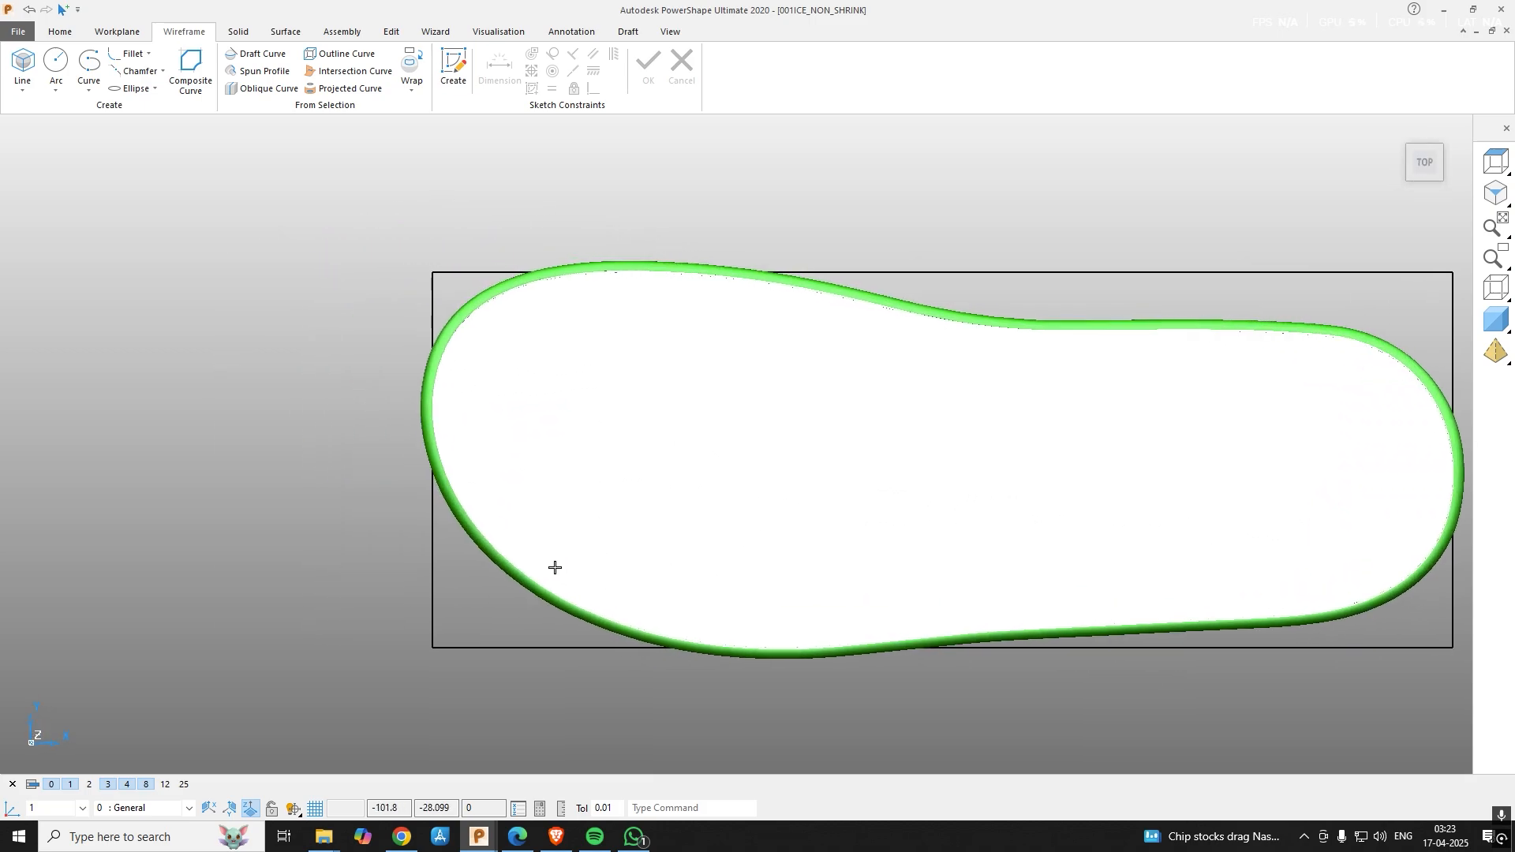
shift+middle_drag(420, 578, 392, 570)
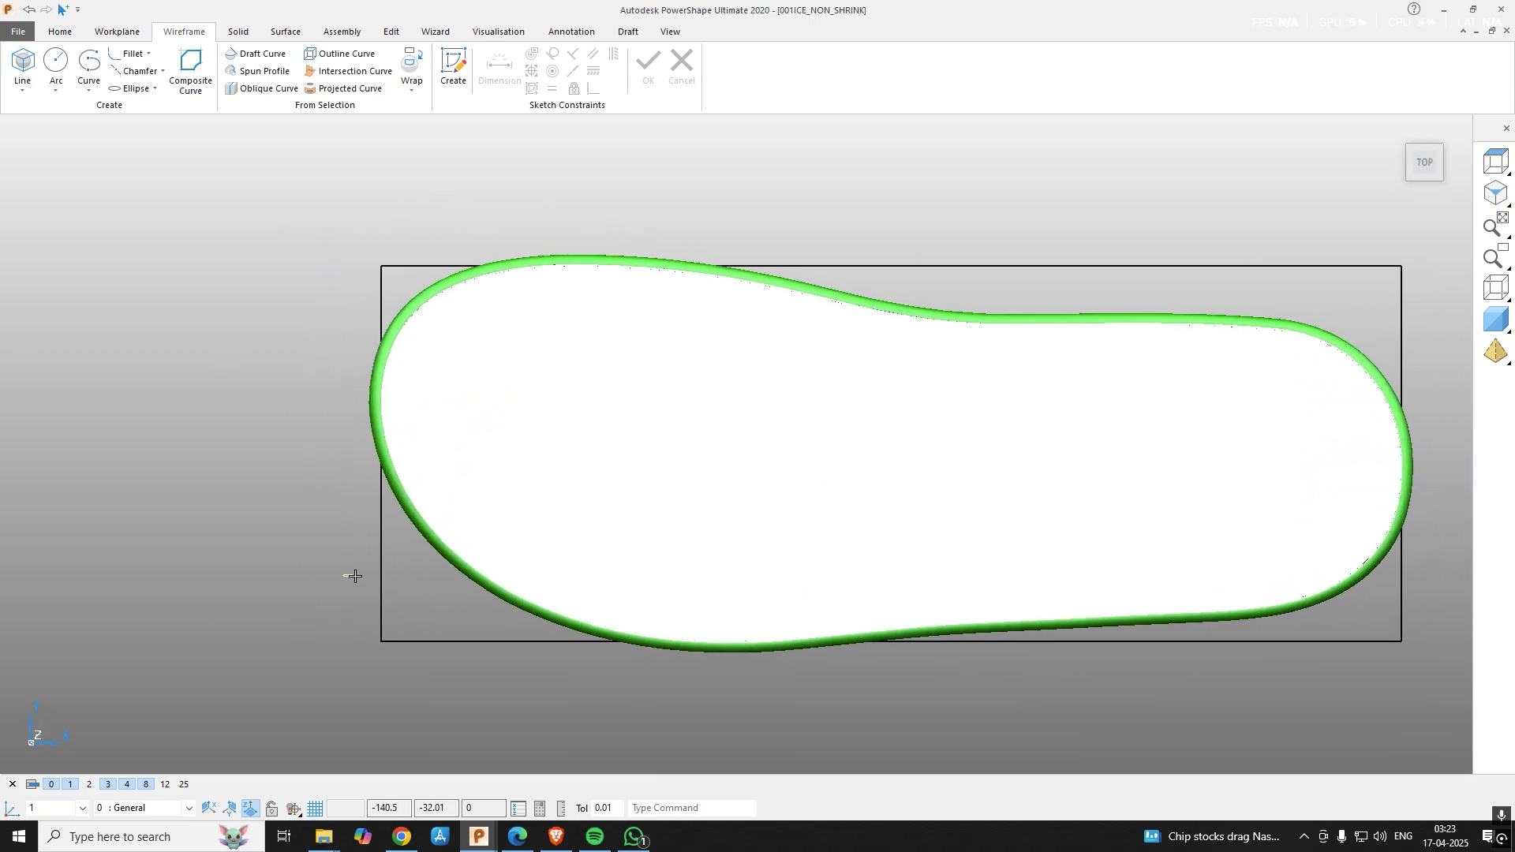
click(382, 604)
key(o)
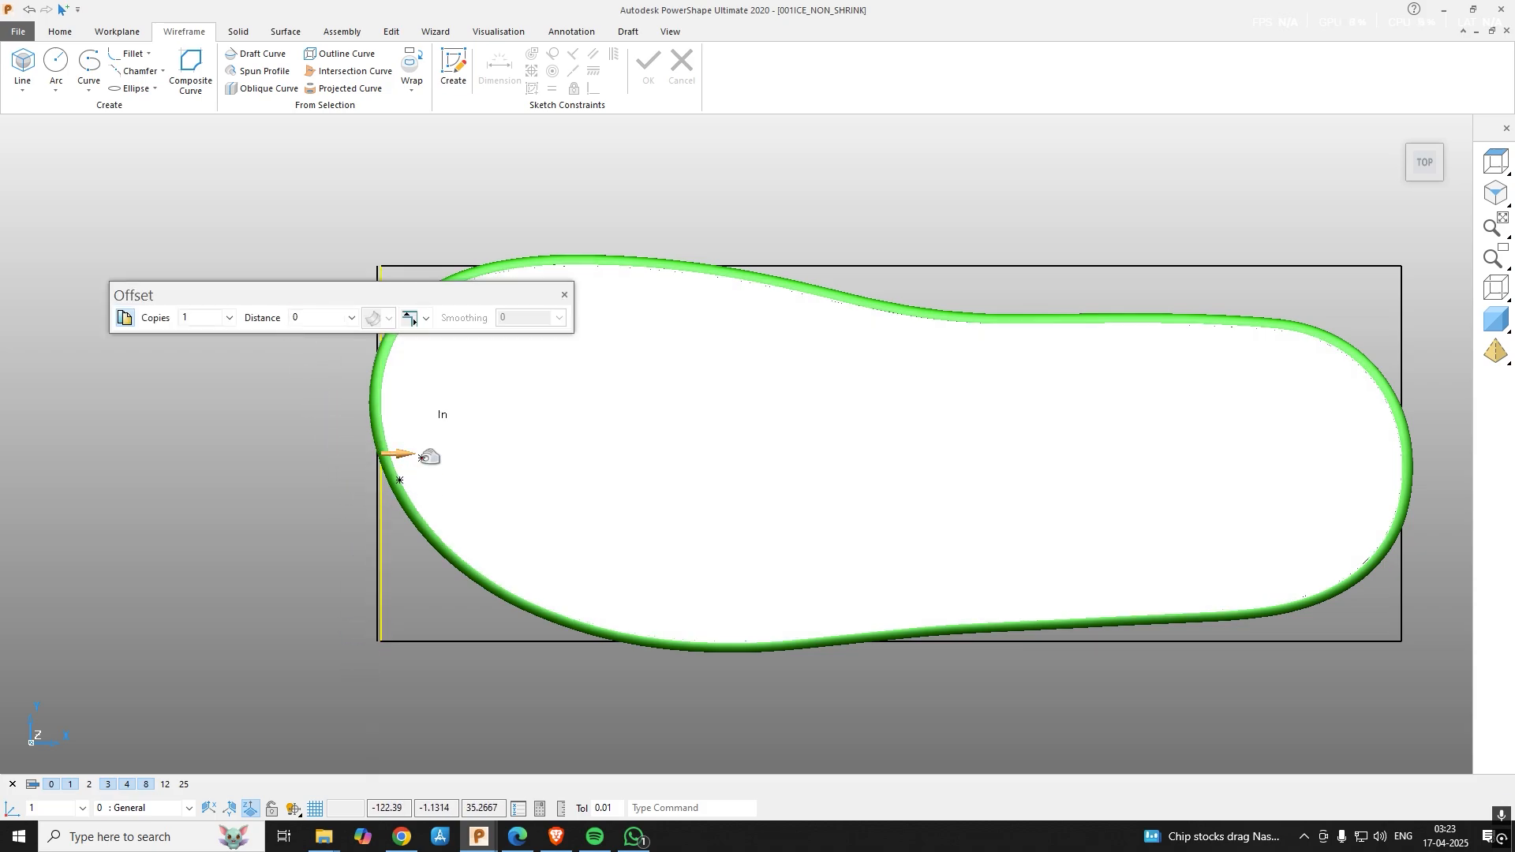
key(Escape)
Select the whole sole with its reference lines and start a Scale with the Z axis locked.
shift+middle_drag(332, 592, 290, 572)
scroll(694, 677, down, 2)
middle_drag(694, 676, 396, 341)
drag(110, 184, 1102, 720)
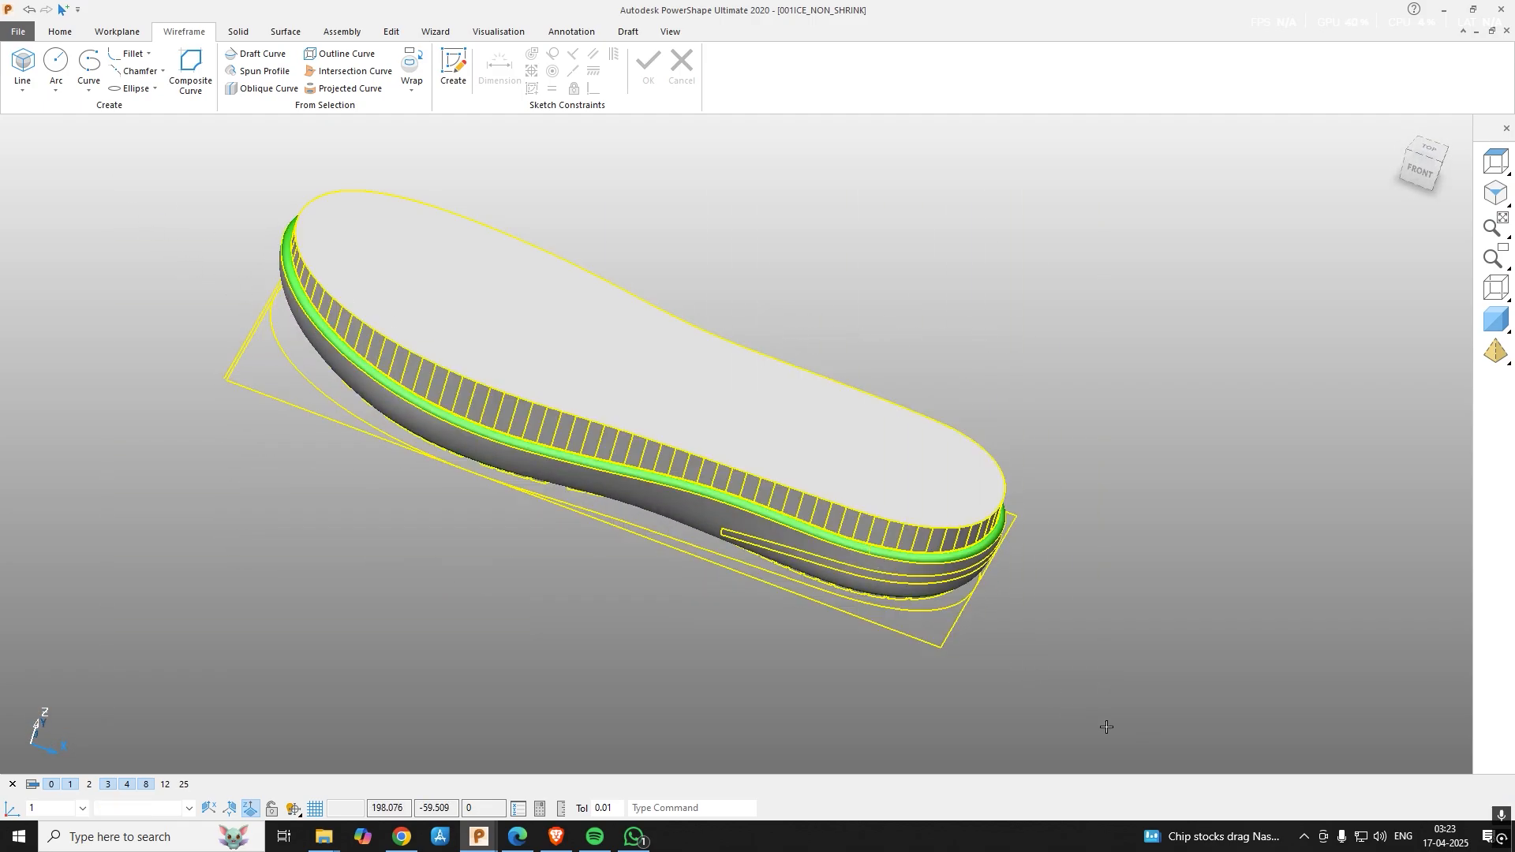
key(ctrl+5)
key(s)
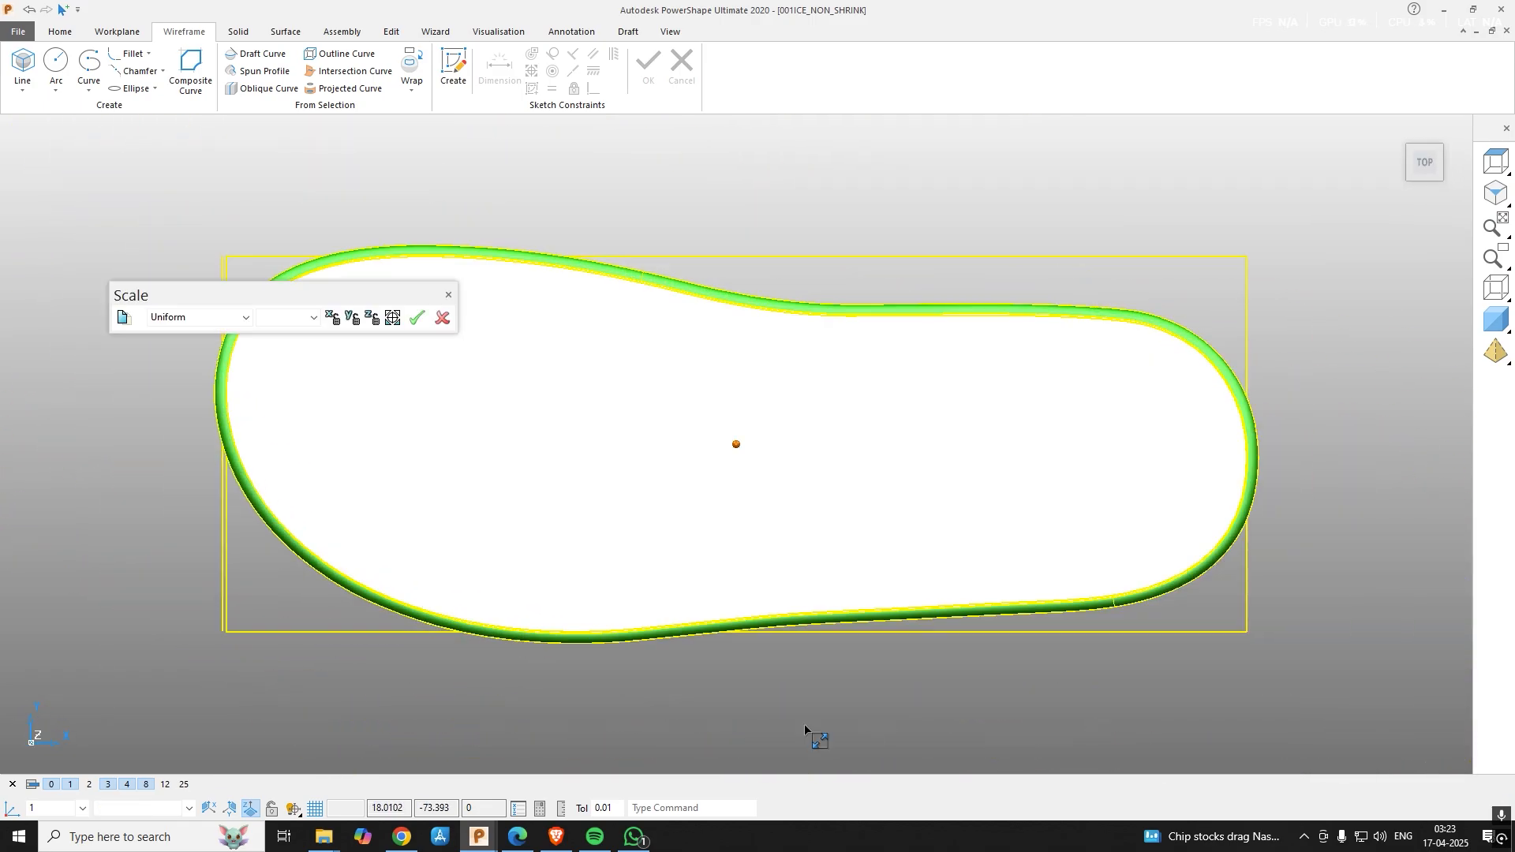
shift+middle_drag(549, 644, 750, 606)
click(373, 318)
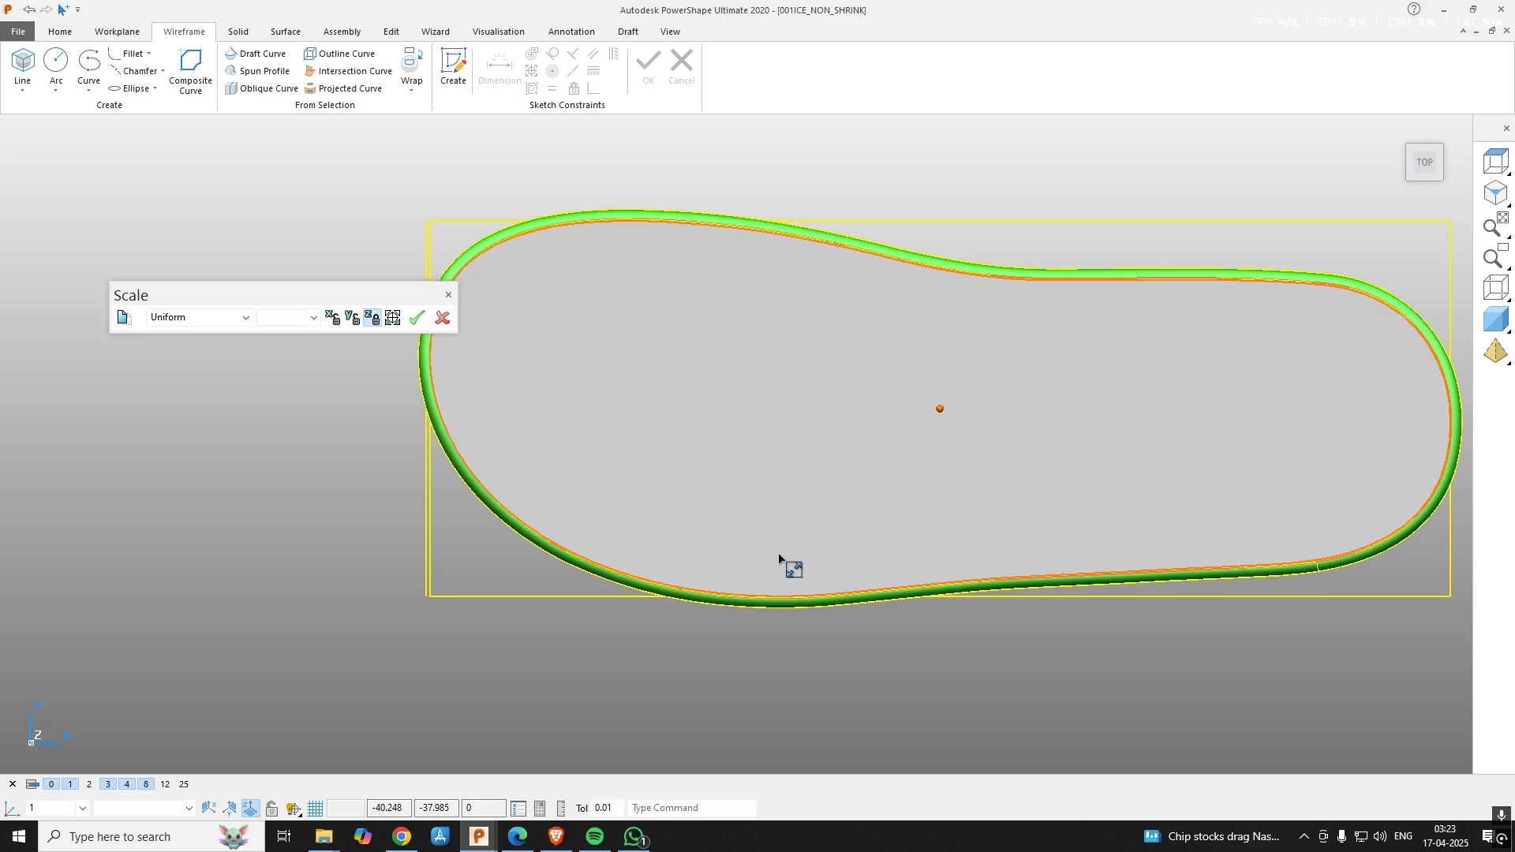
Lock the Y axis too and scale the selection along X by 1.007519, pulling the box corner out to the offset line.
middle_drag(777, 552, 792, 497)
shift+middle_drag(635, 559, 781, 558)
scroll(603, 613, up, 2)
scroll(542, 615, up, 3)
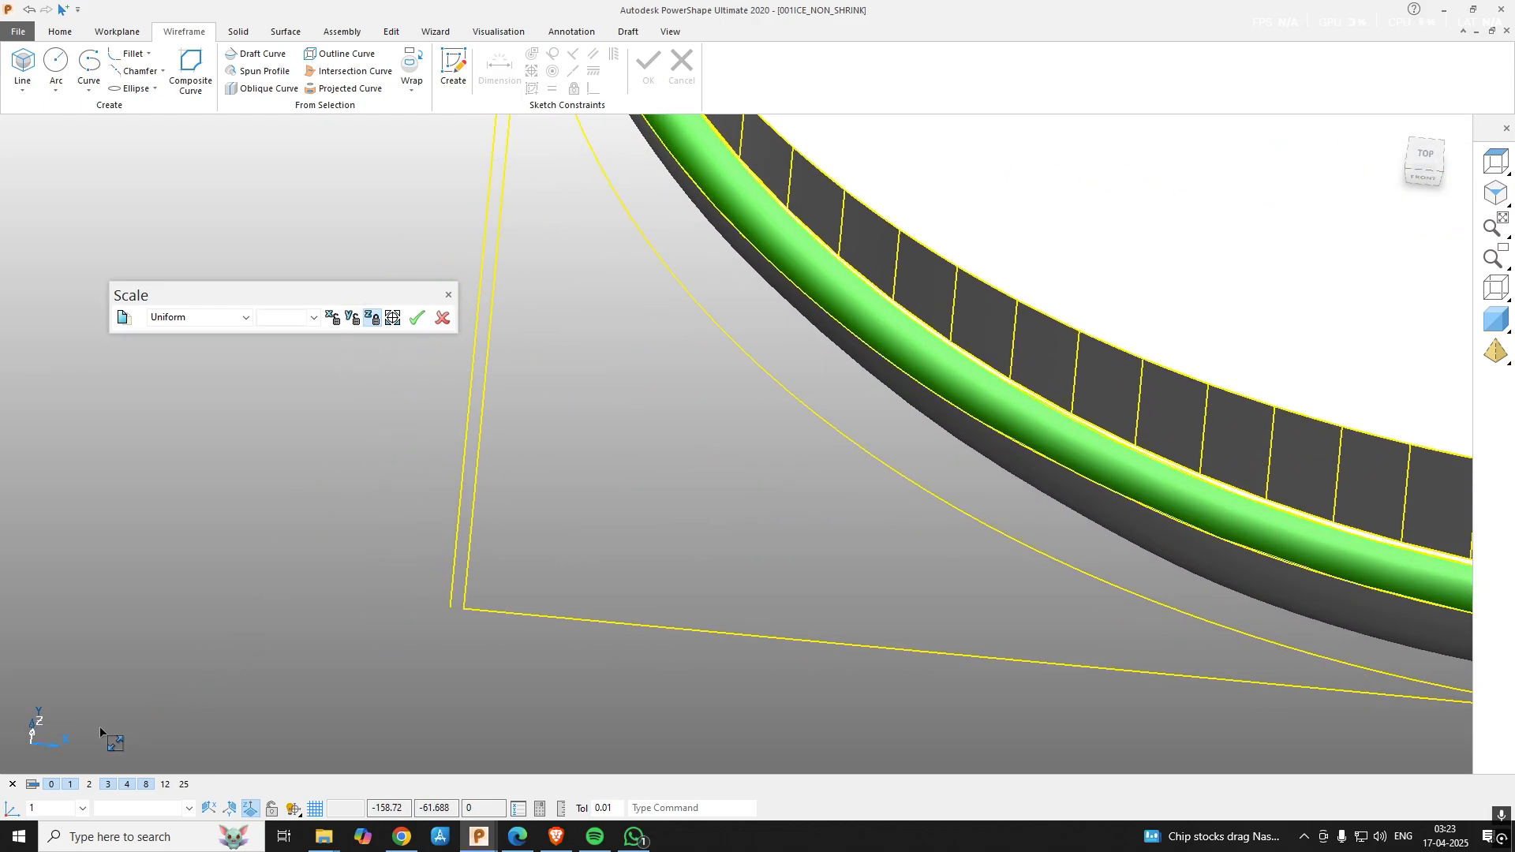
click(347, 322)
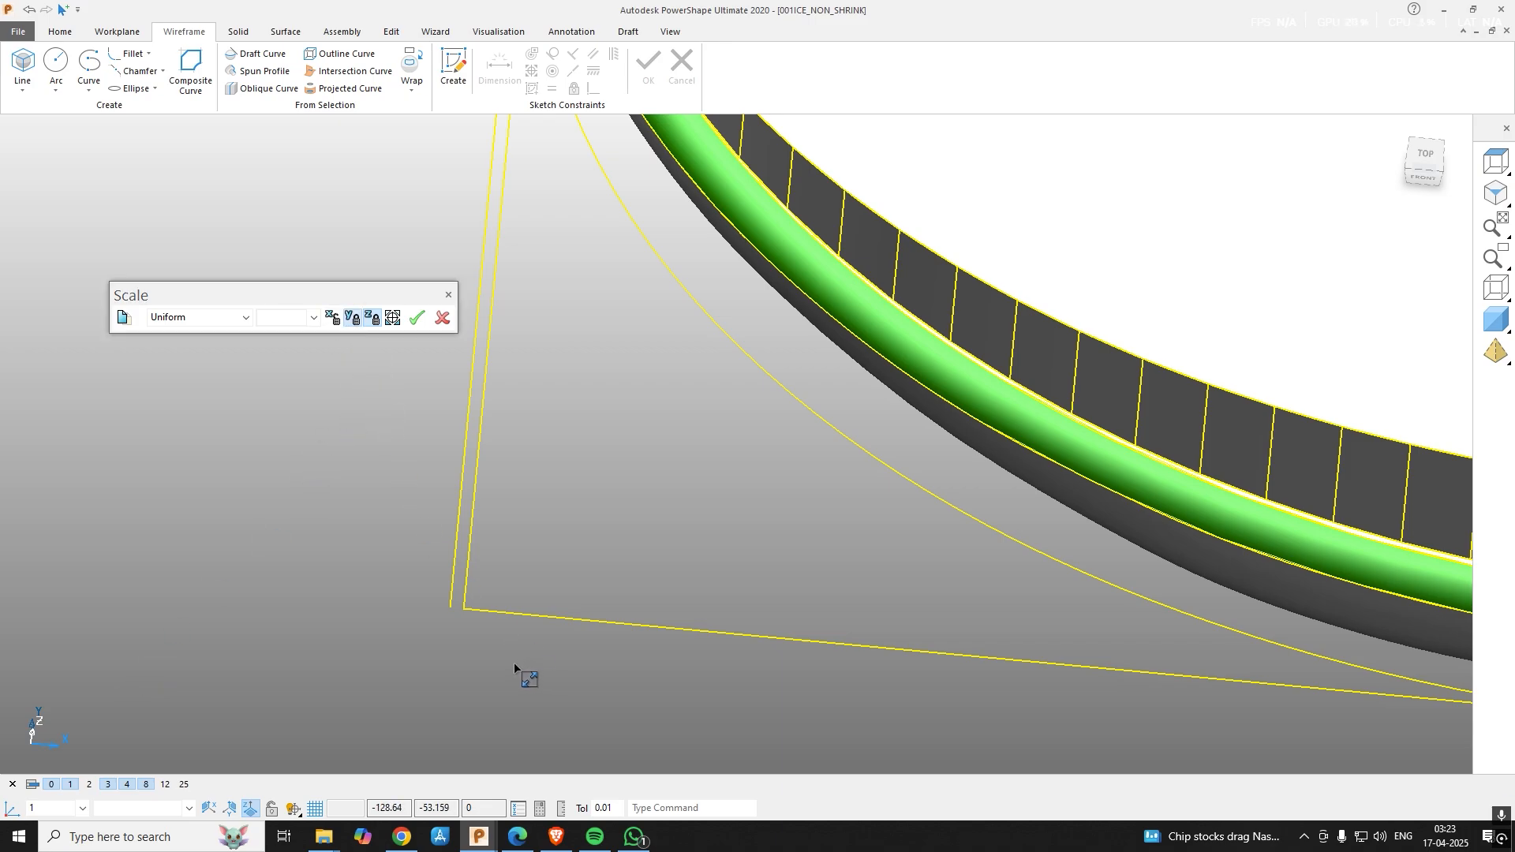
scroll(481, 623, up, 3)
drag(432, 576, 404, 571)
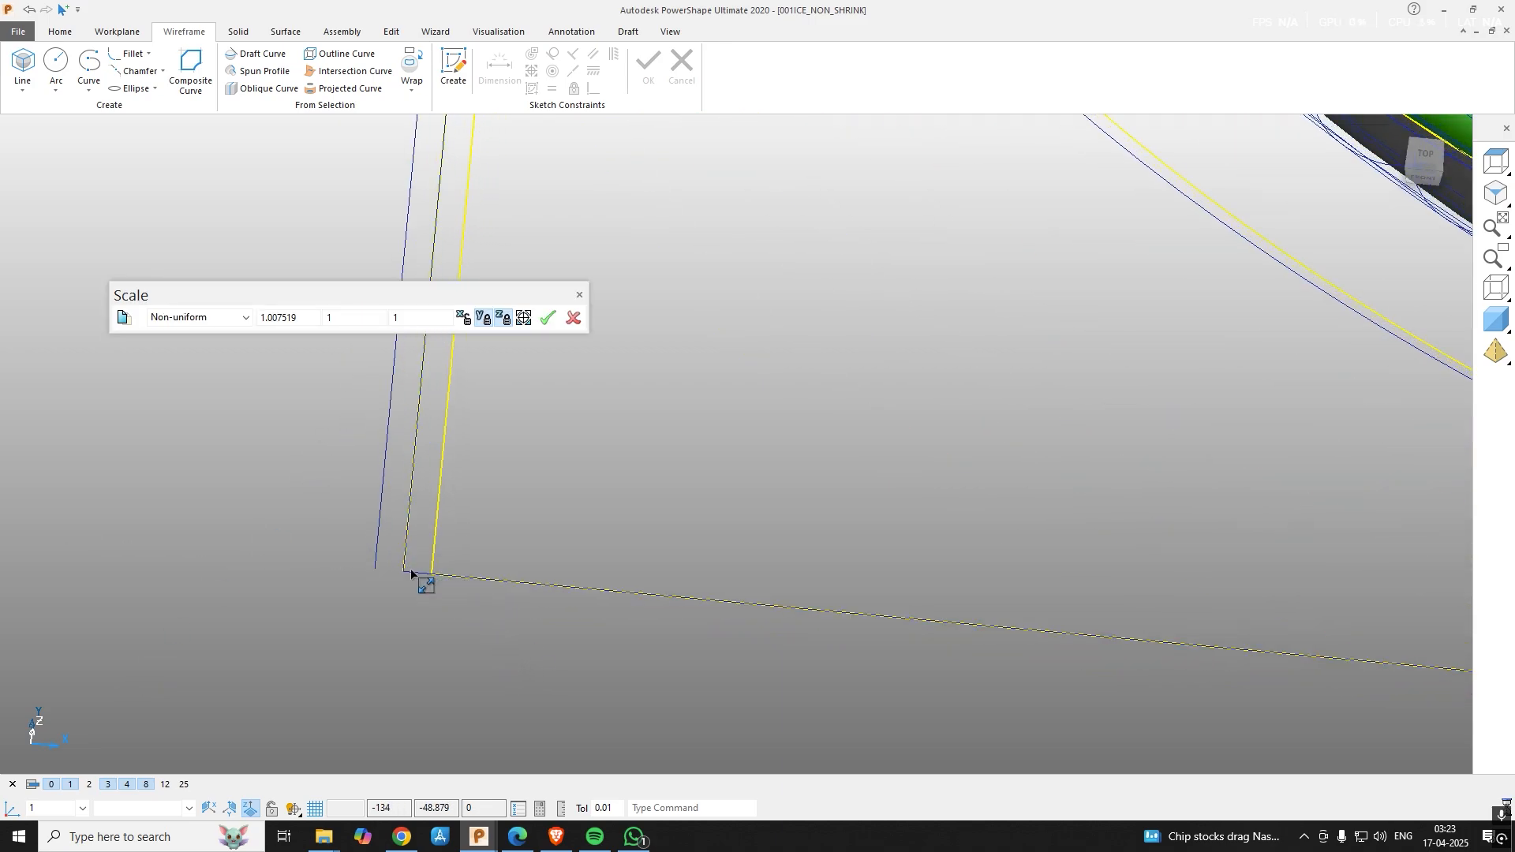
Examine the scale preview against the original geometry at the box corner, the toe edge and across the whole sole.
scroll(467, 627, down, 2)
scroll(520, 572, up, 1)
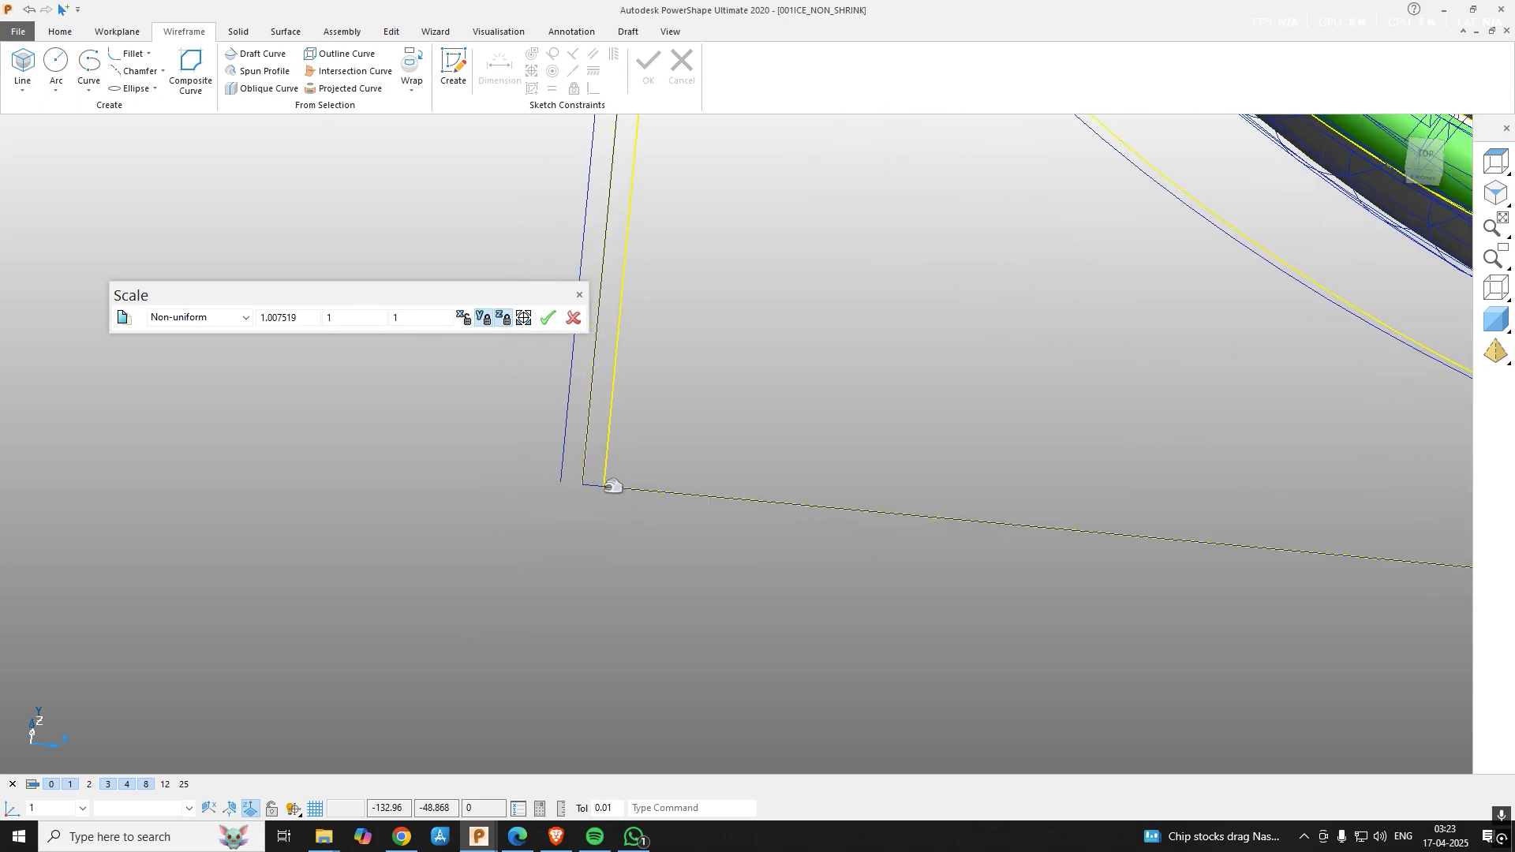
scroll(616, 530, down, 6)
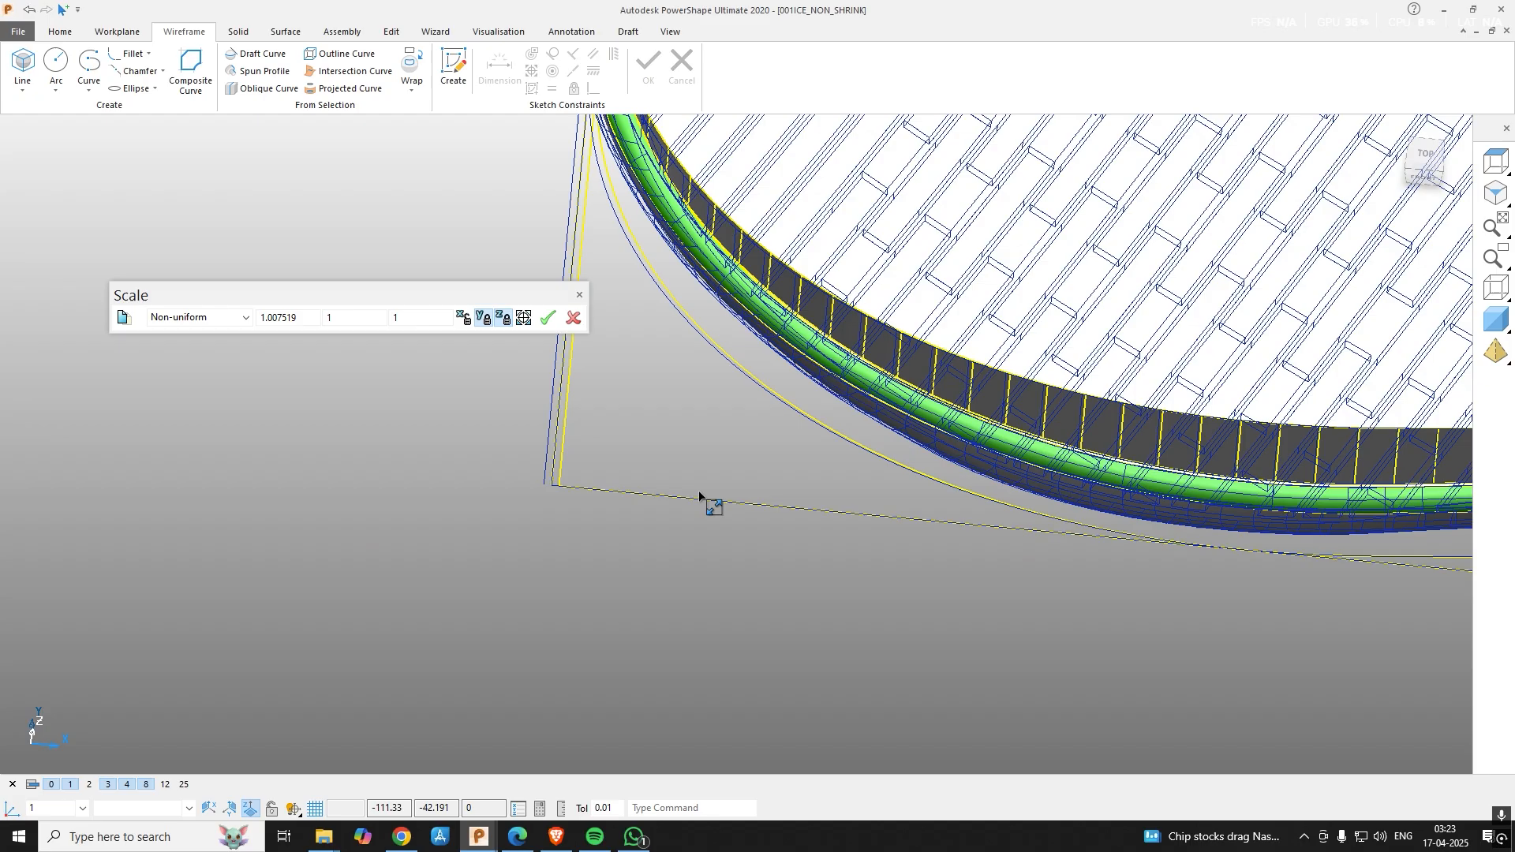
scroll(592, 399, up, 3)
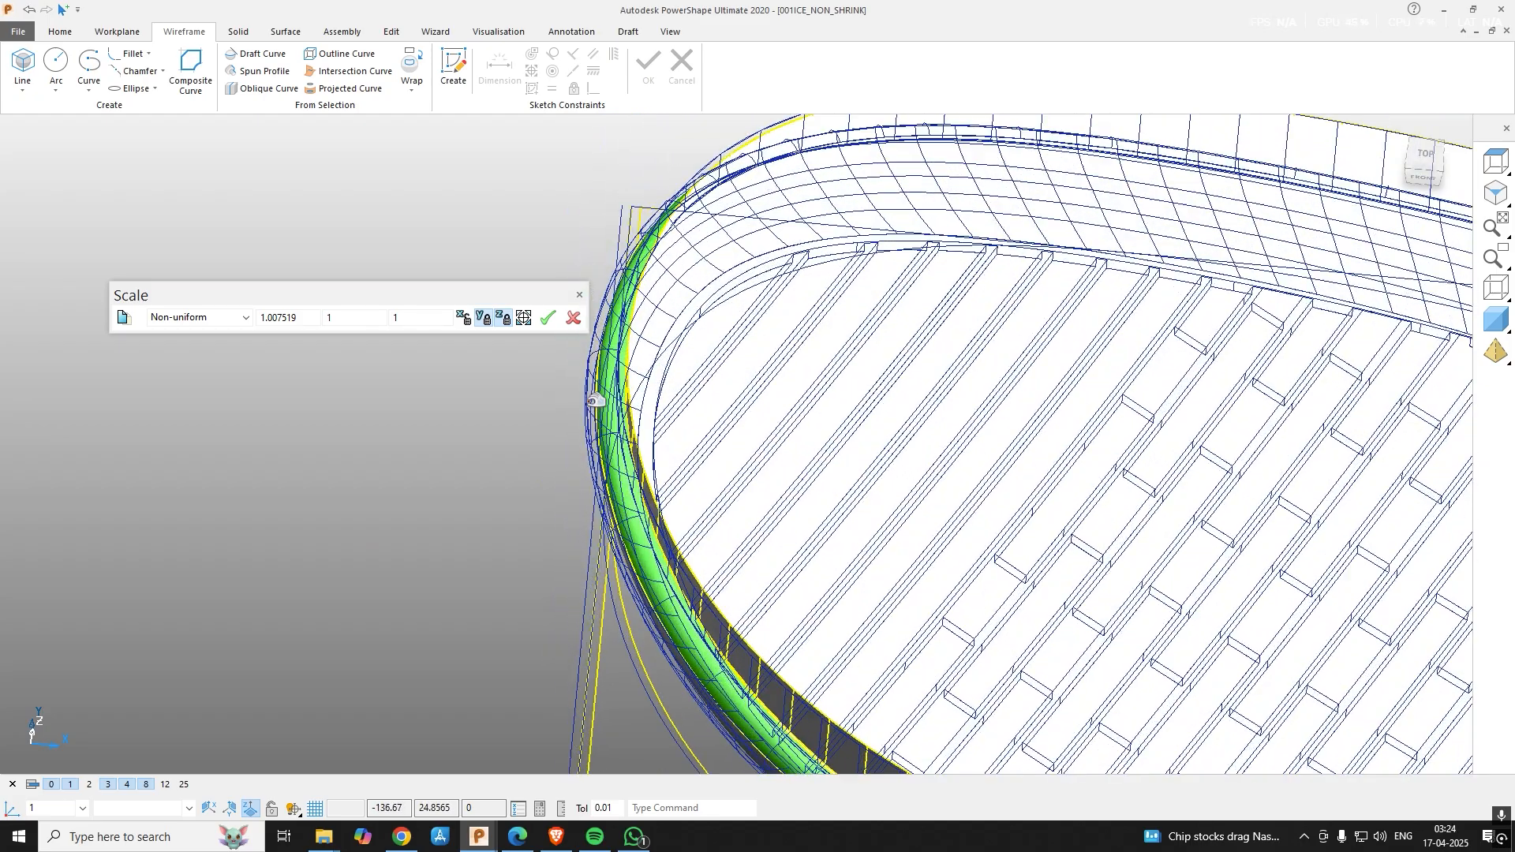
scroll(626, 532, down, 6)
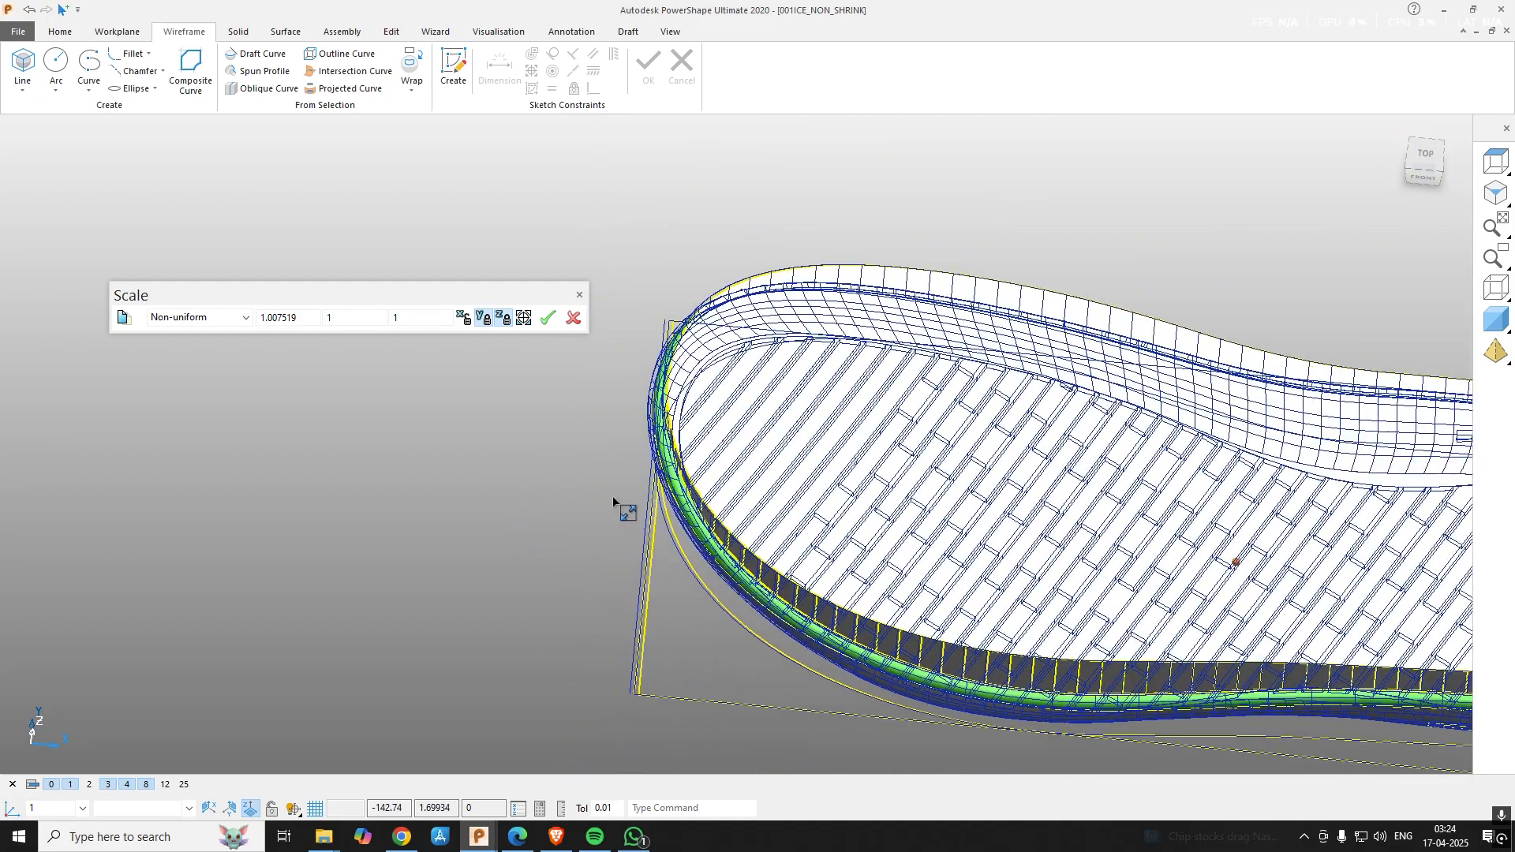
middle_drag(607, 503, 546, 361)
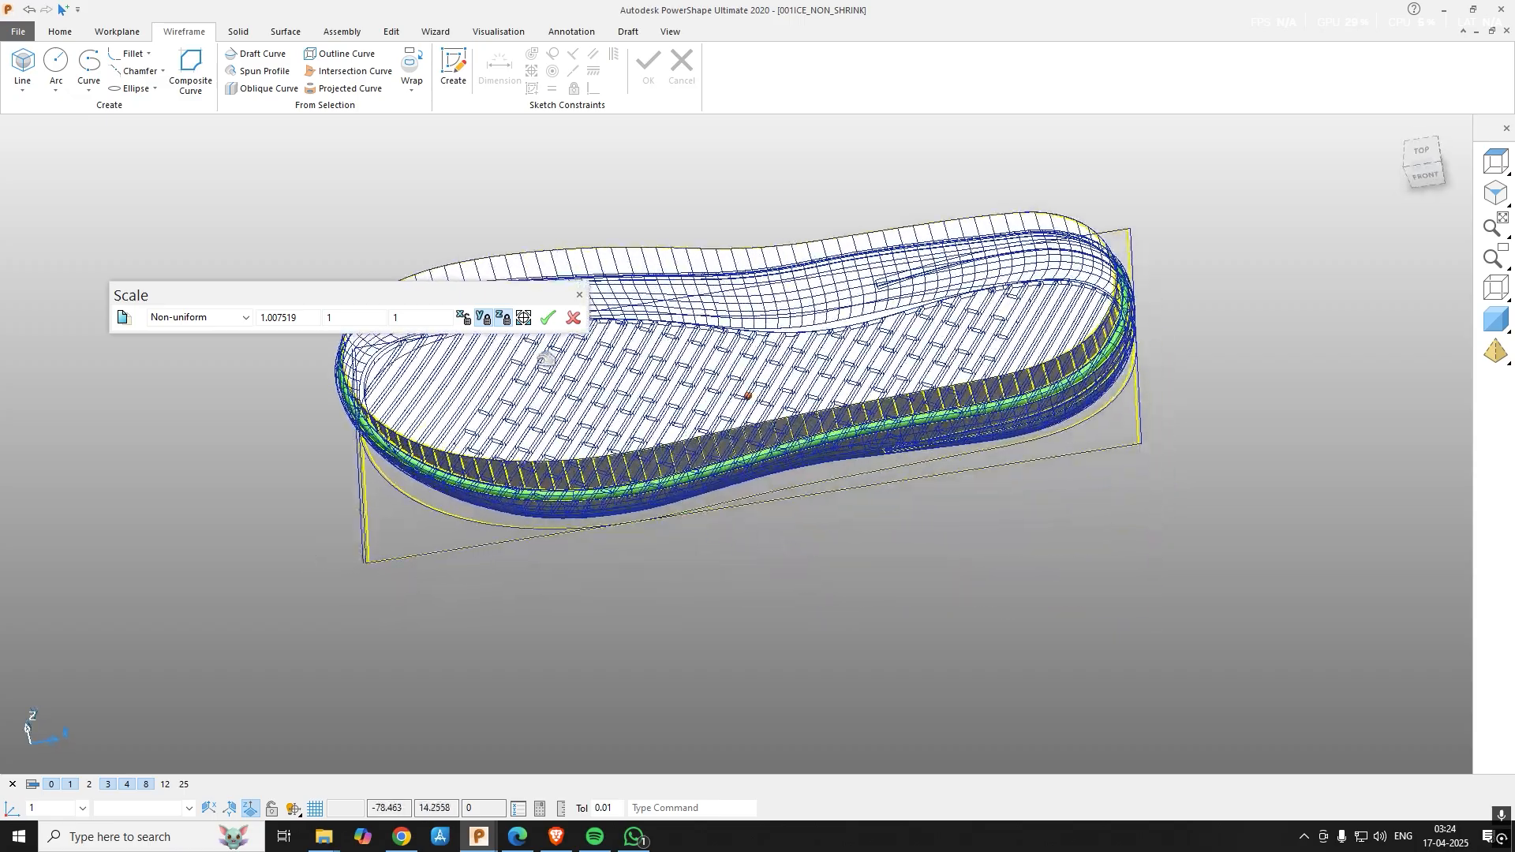
Inspect the X scale preview from beneath the sole, at the heel-end box corner and at an angle along its side.
middle_drag(524, 648, 527, 338)
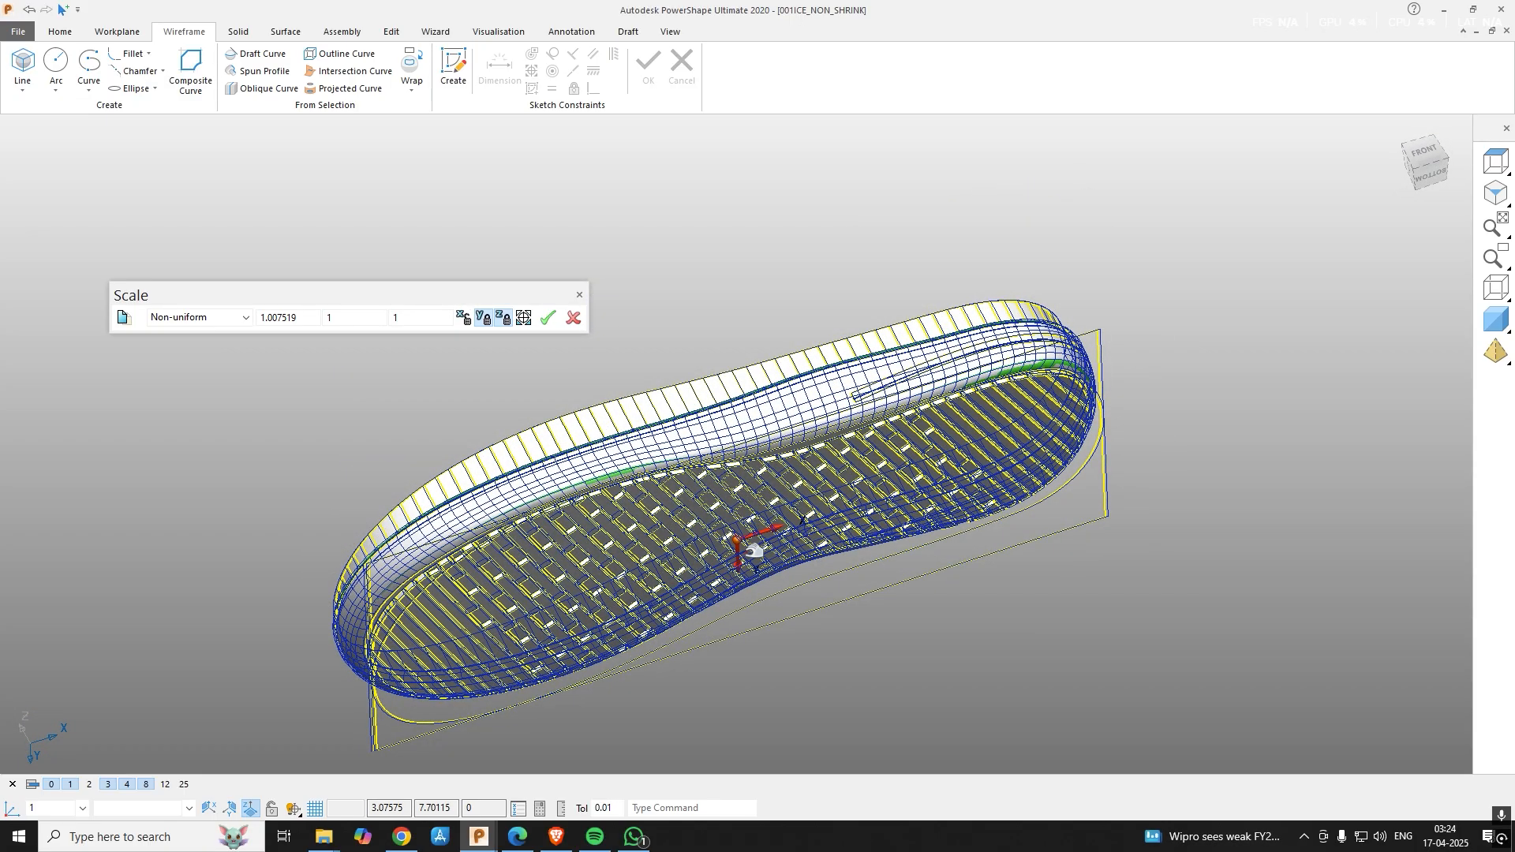
middle_drag(761, 536, 878, 604)
scroll(879, 604, up, 5)
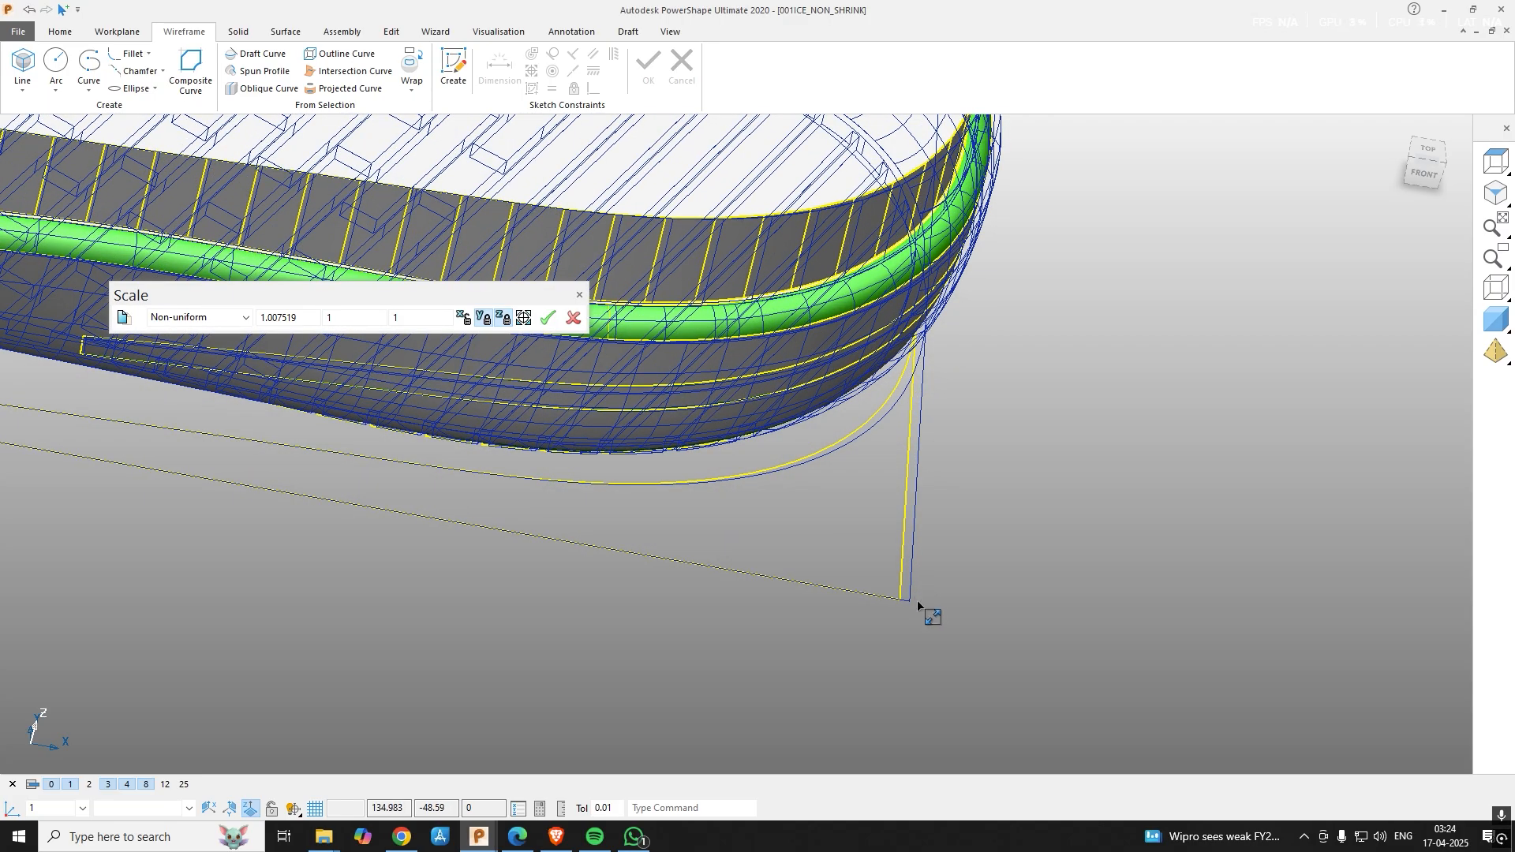
scroll(835, 637, down, 3)
shift+middle_drag(631, 635, 864, 680)
key(ctrl+5)
middle_drag(722, 640, 410, 474)
scroll(367, 401, up, 2)
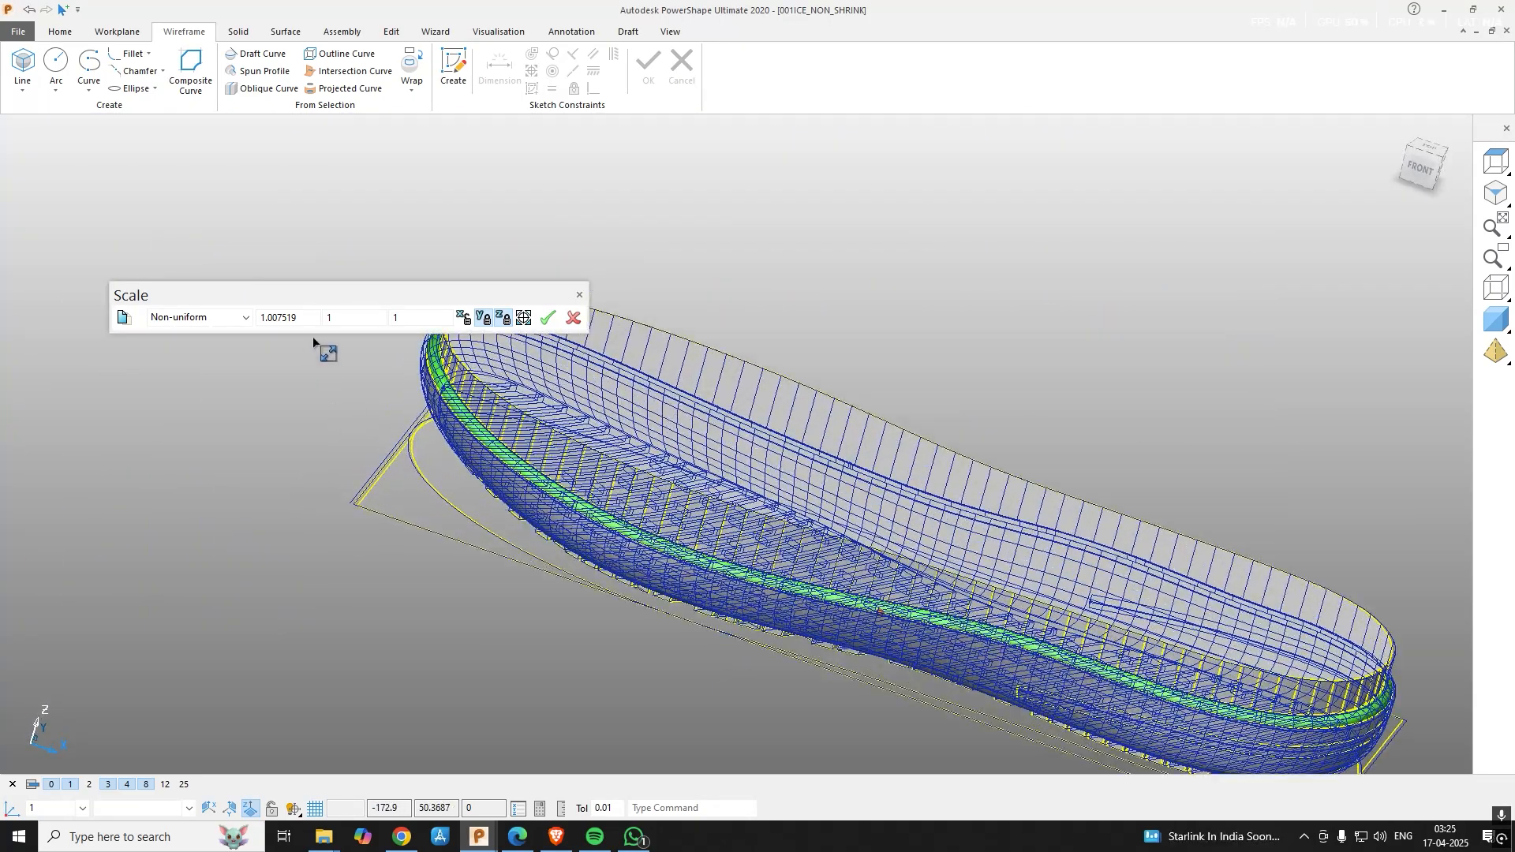
Unlock the Y axis and set its scale factor to 1.007519, the same as X.
drag(301, 317, 259, 317)
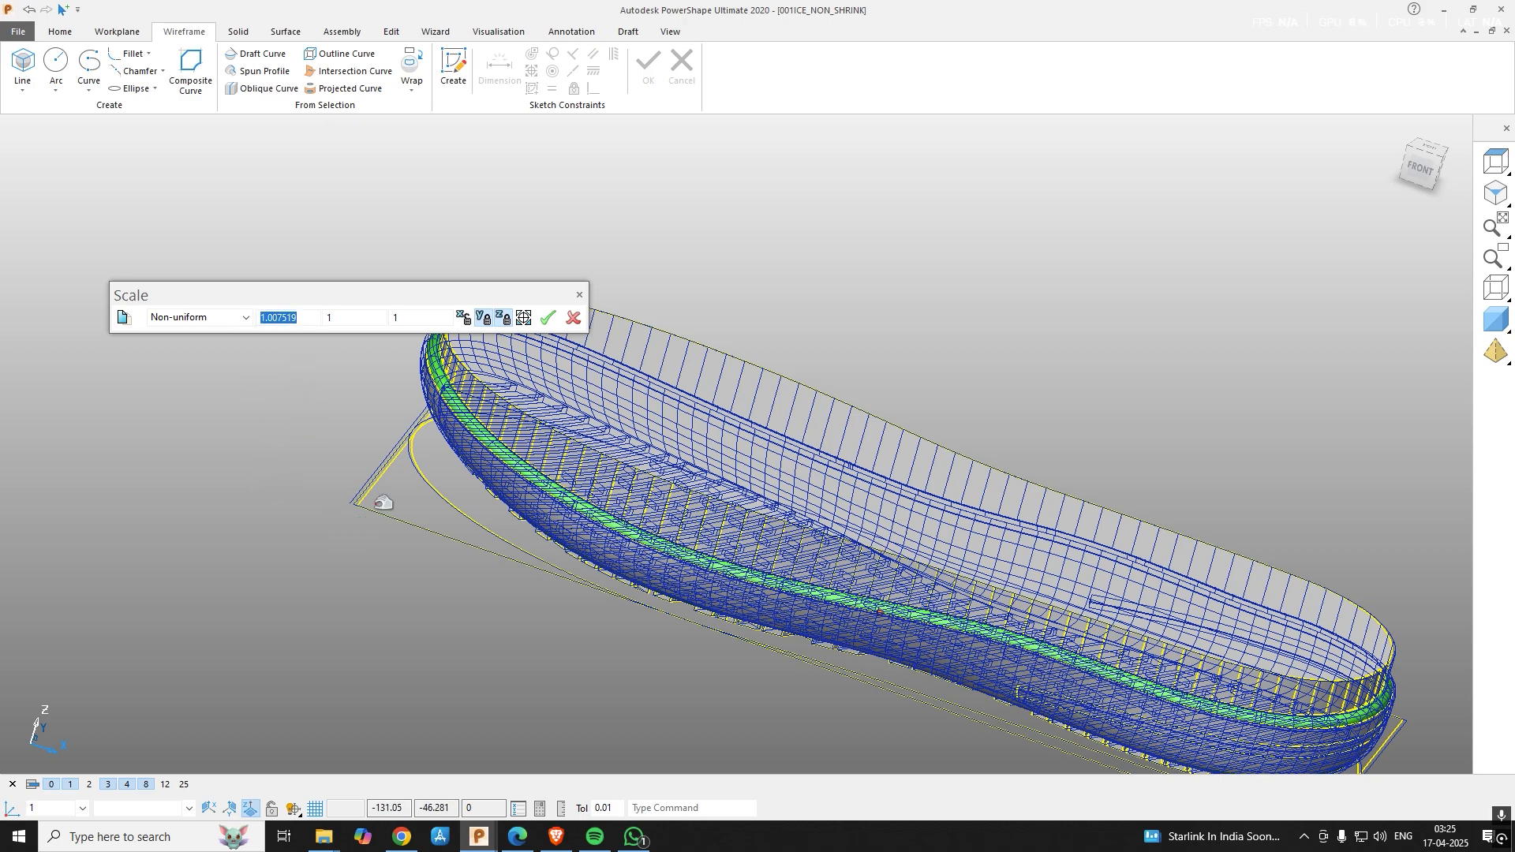
click(483, 318)
click(357, 319)
drag(357, 318, 301, 331)
middle_drag(405, 477, 293, 384)
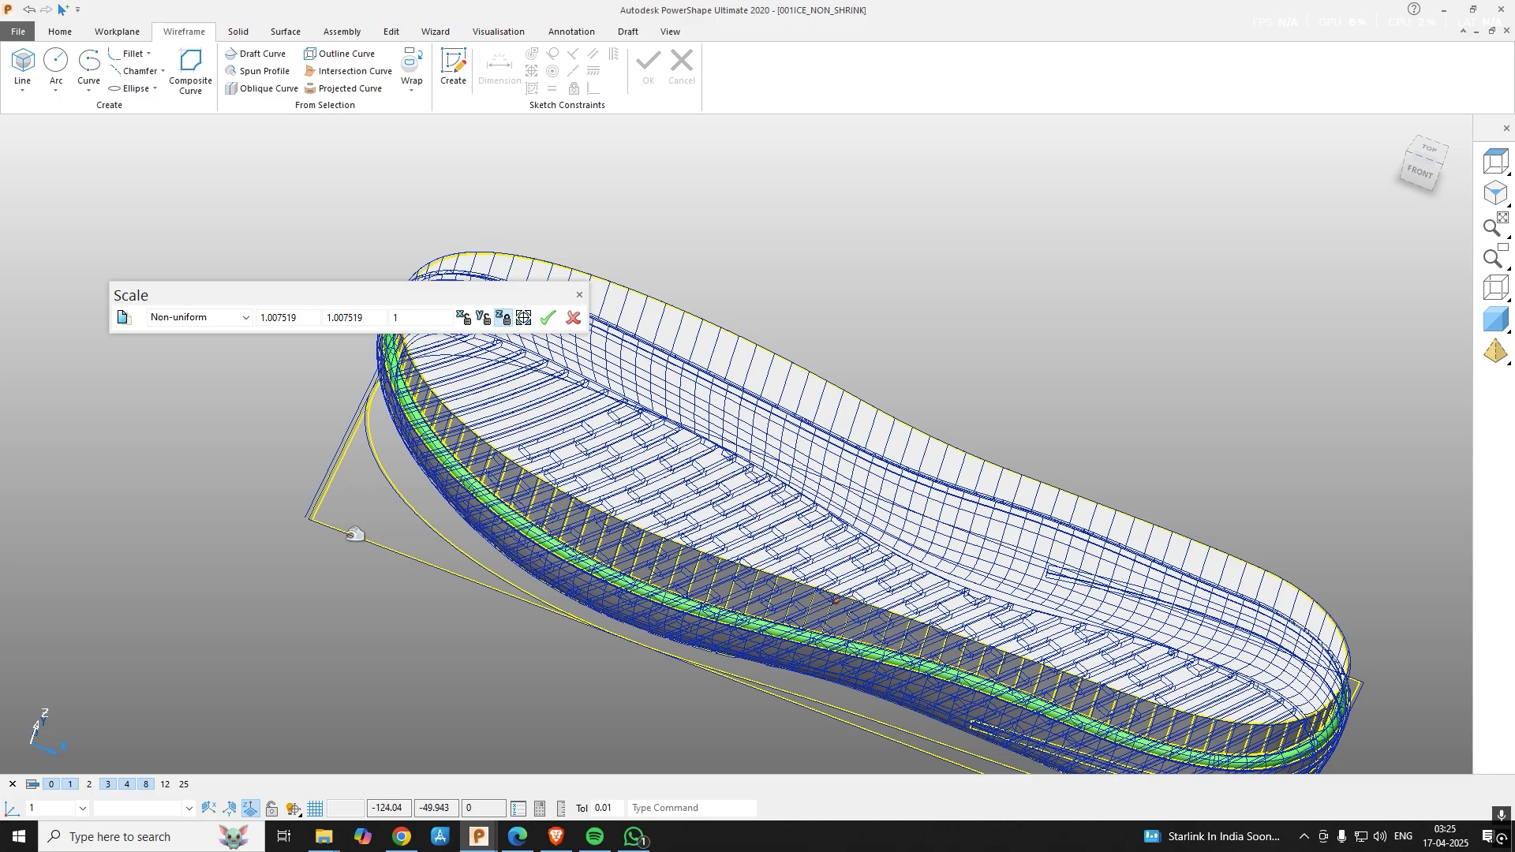
Examine the combined X and Y scale preview around the sole from above and from the front.
middle_drag(484, 369, 707, 306)
key(ctrl+5)
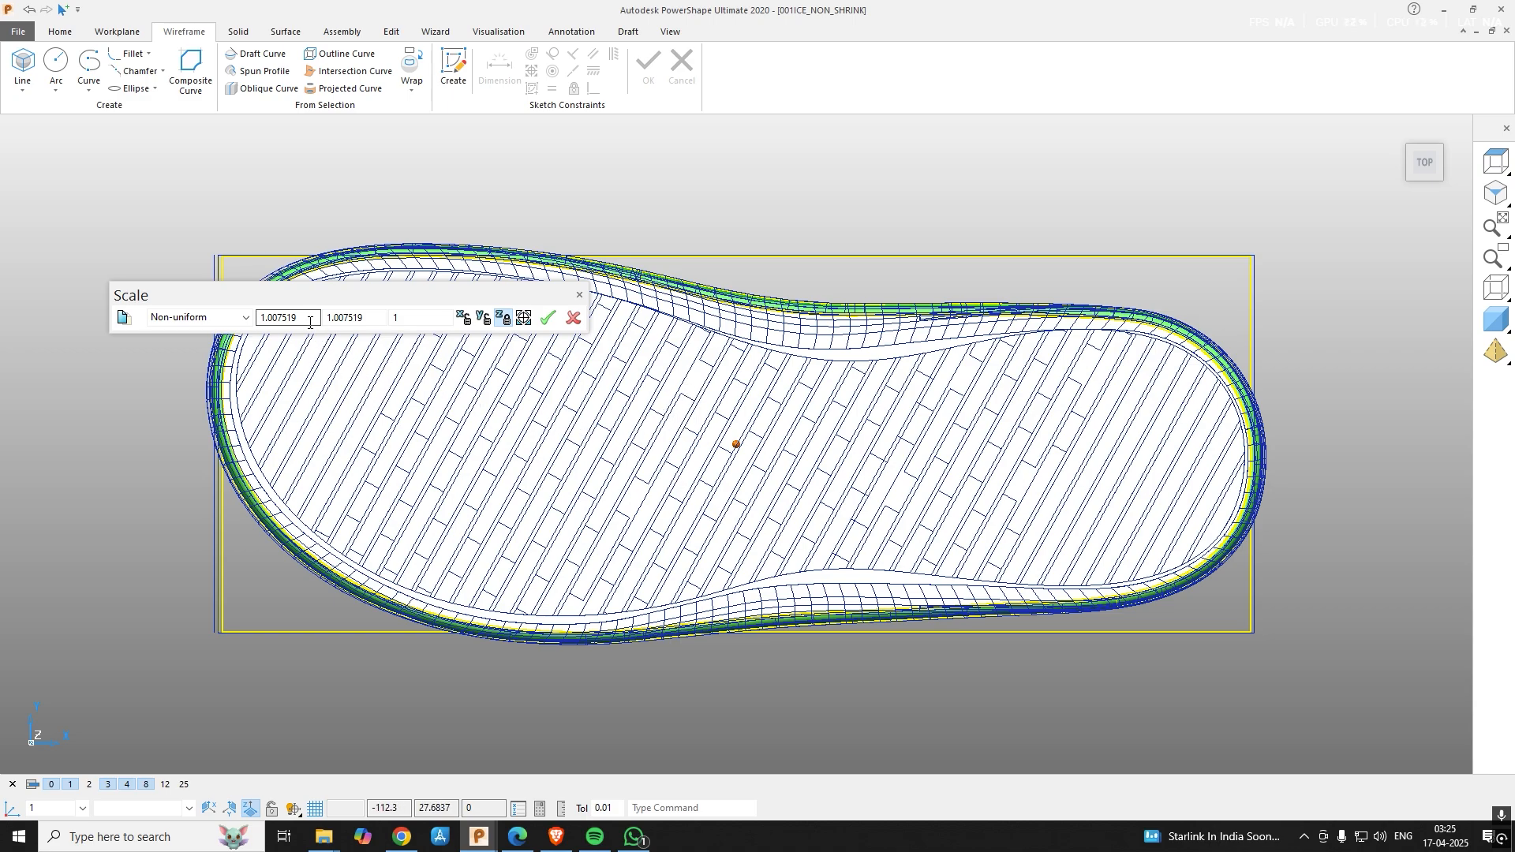
click(241, 330)
shift+middle_drag(189, 521, 304, 529)
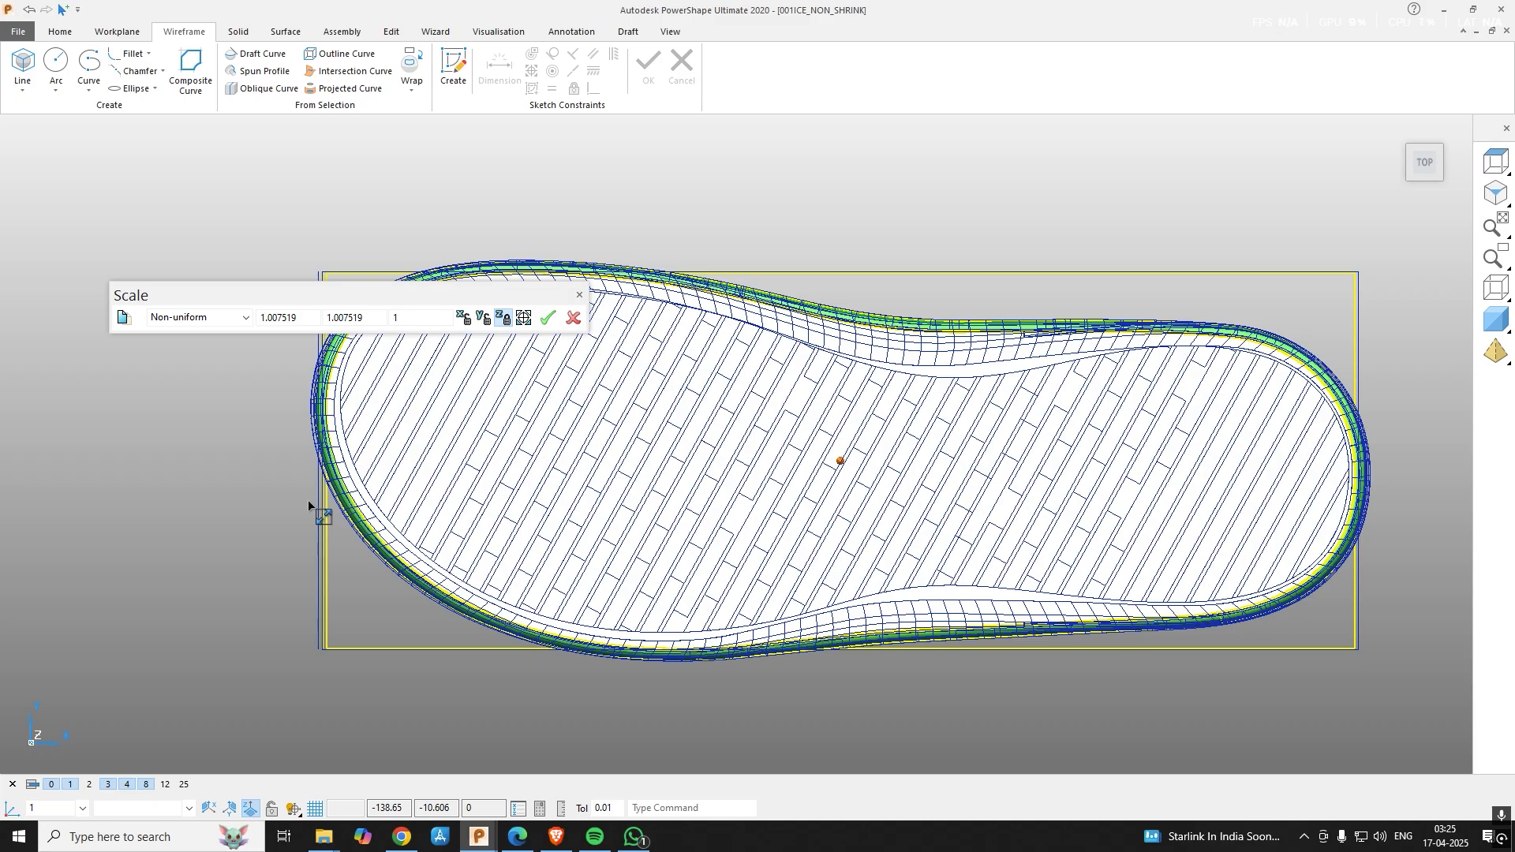
middle_drag(450, 448, 530, 399)
middle_drag(609, 500, 852, 586)
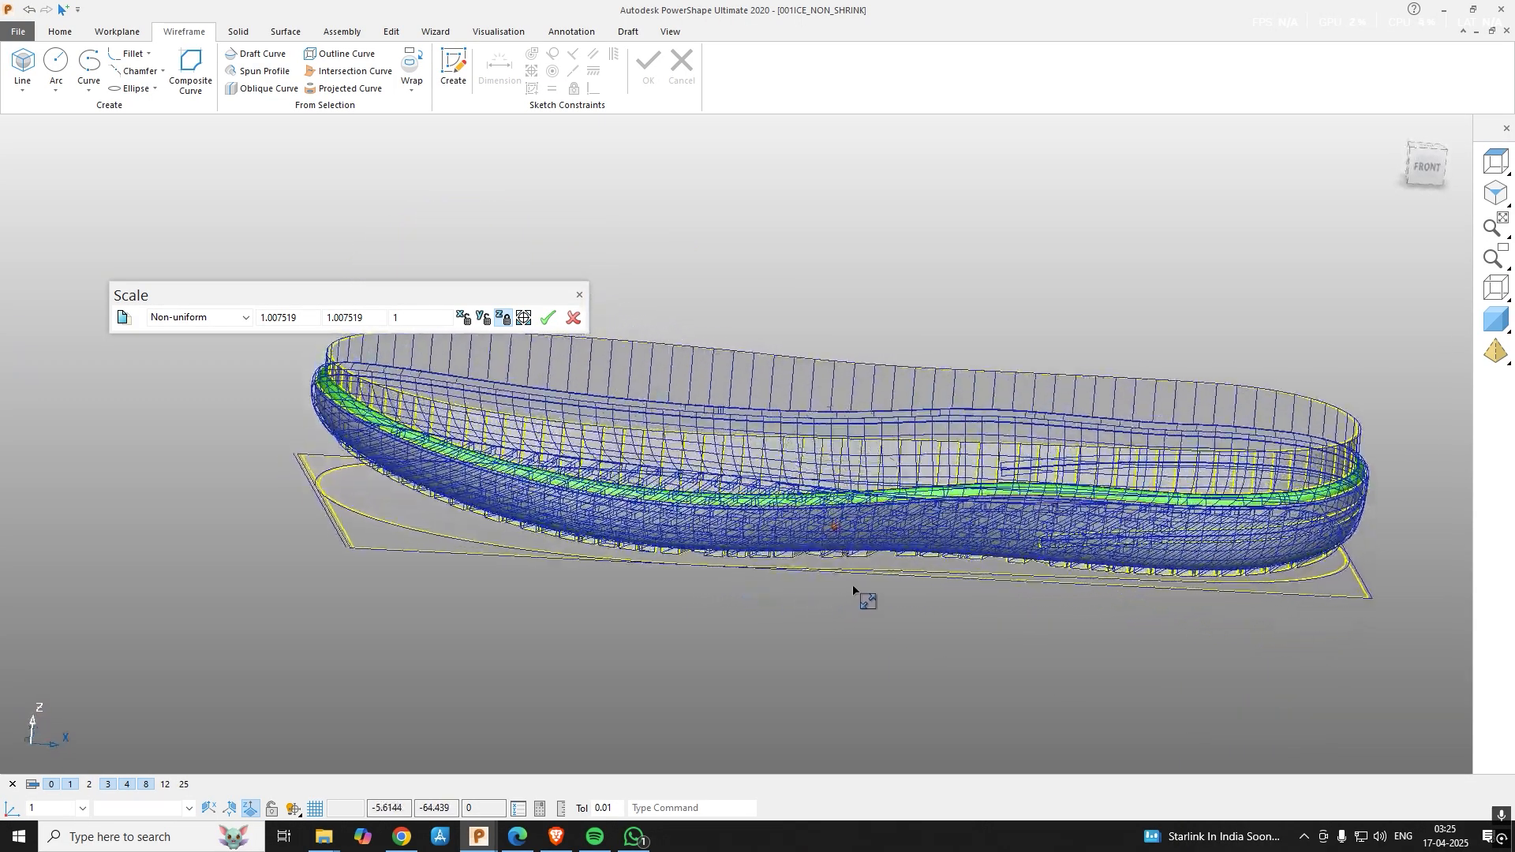
middle_drag(1314, 296, 778, 388)
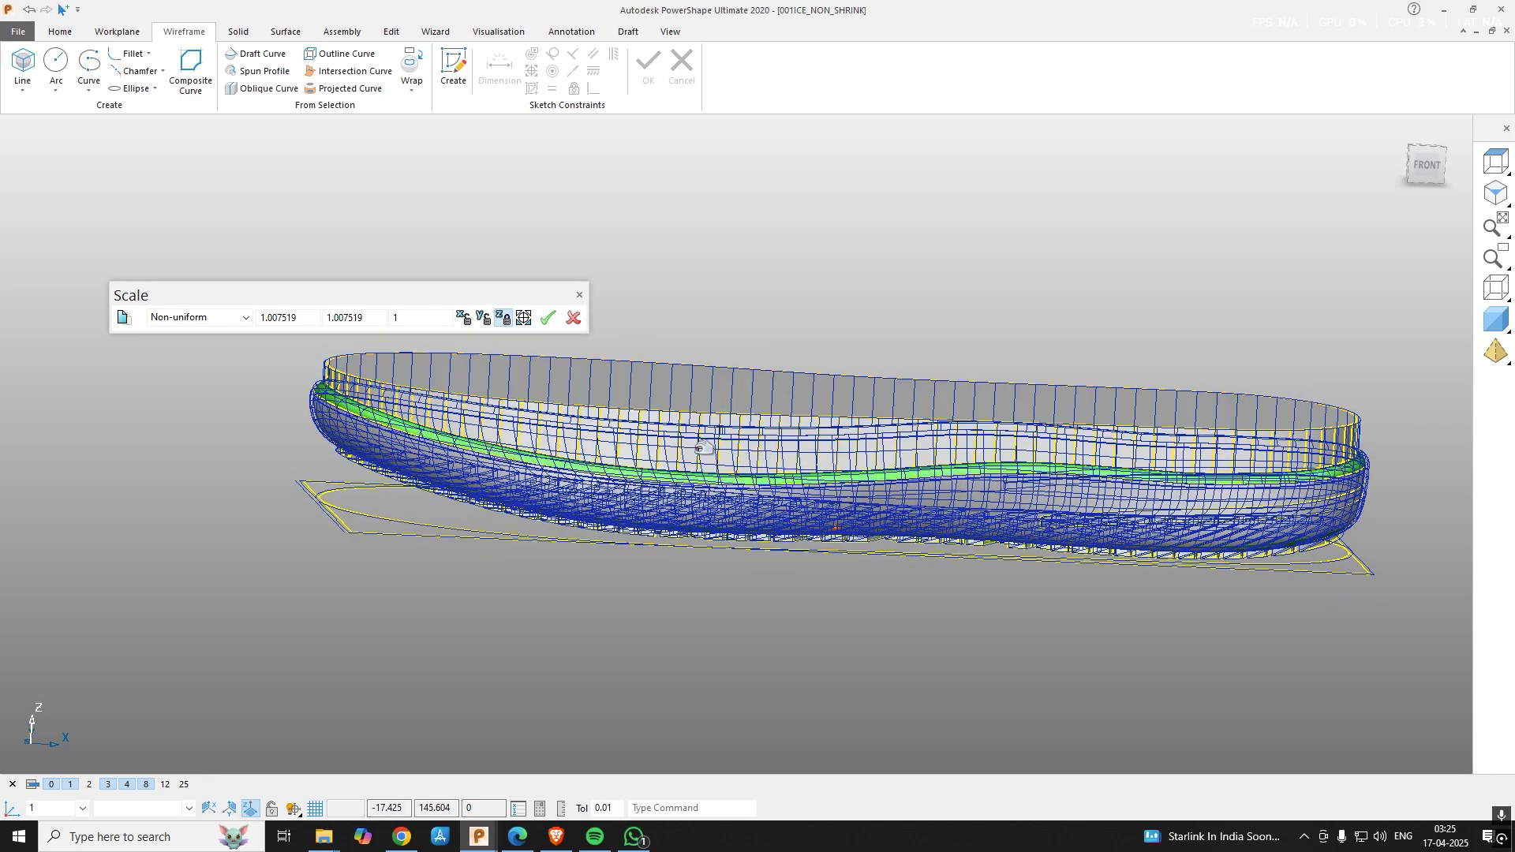
Apply the 1.007519 scale in X and Y, leave the Scale command and clear the selection.
middle_drag(703, 447, 781, 345)
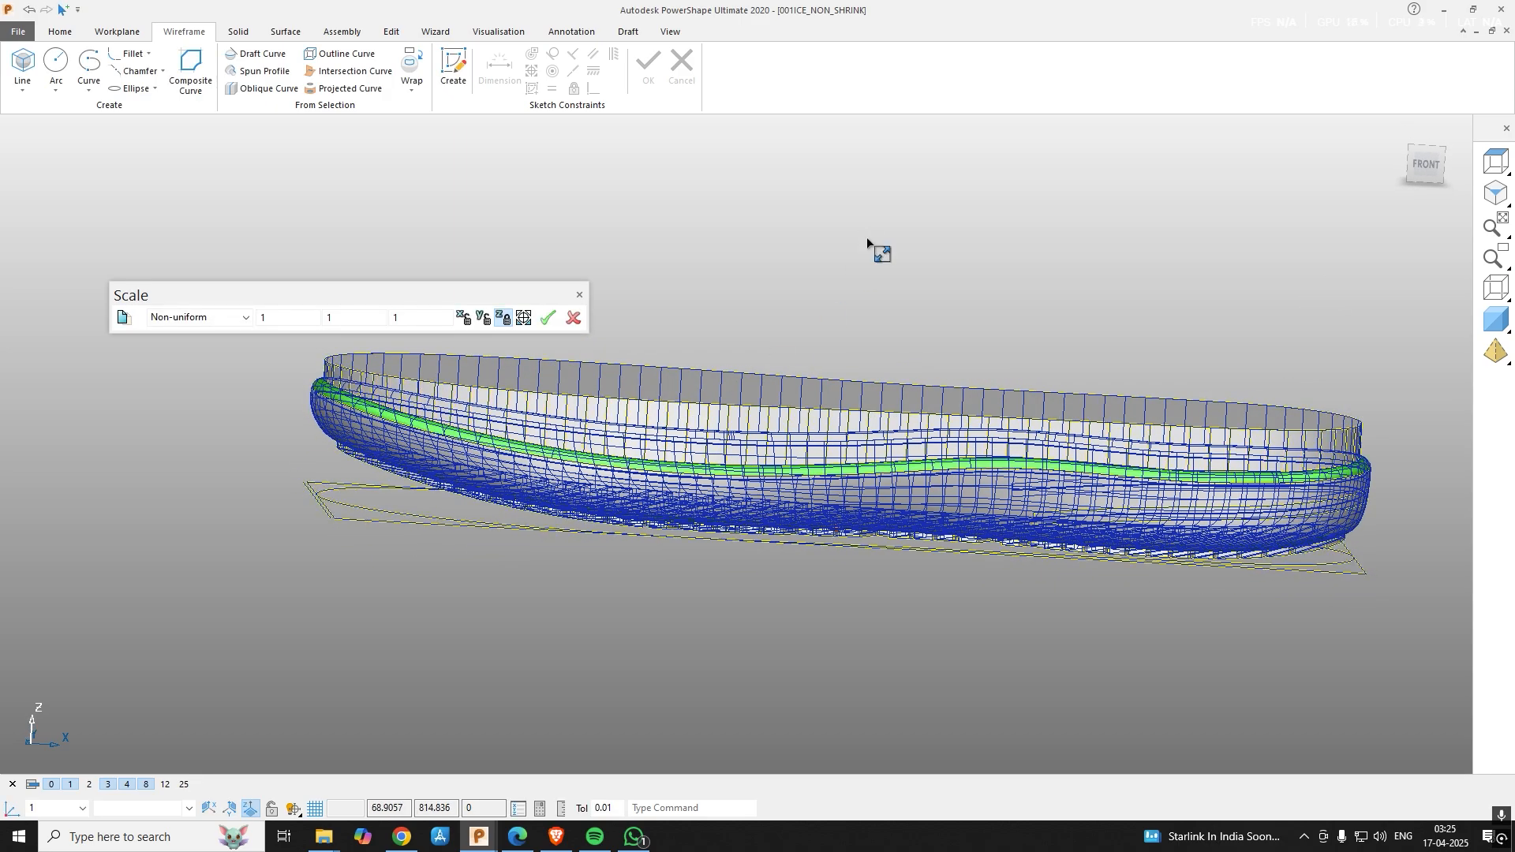
key(Escape)
scroll(743, 531, down, 3)
key(ctrl+5)
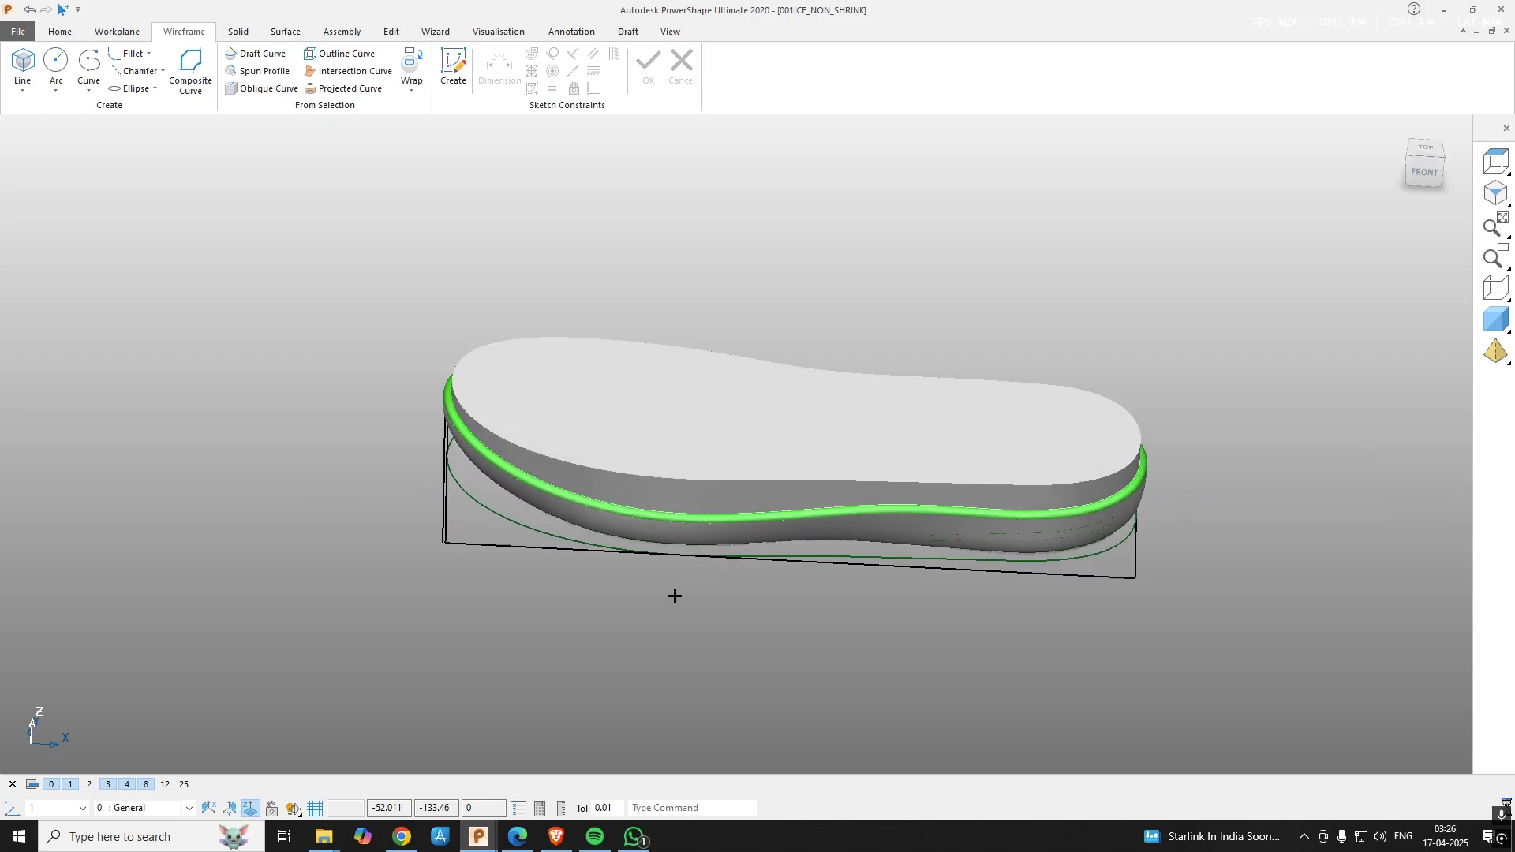
scroll(406, 633, up, 2)
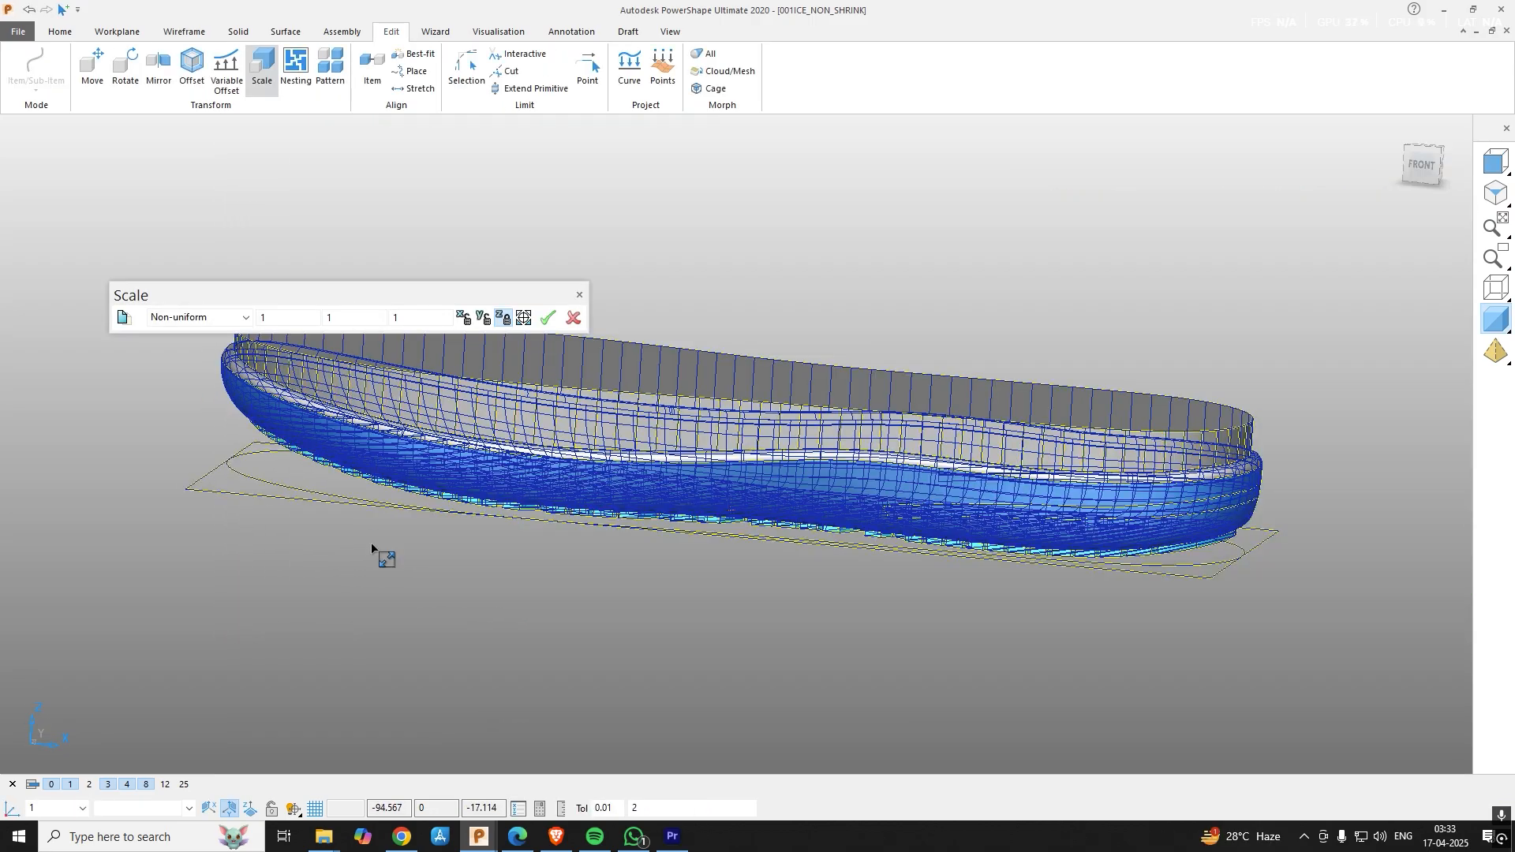
key(Escape)
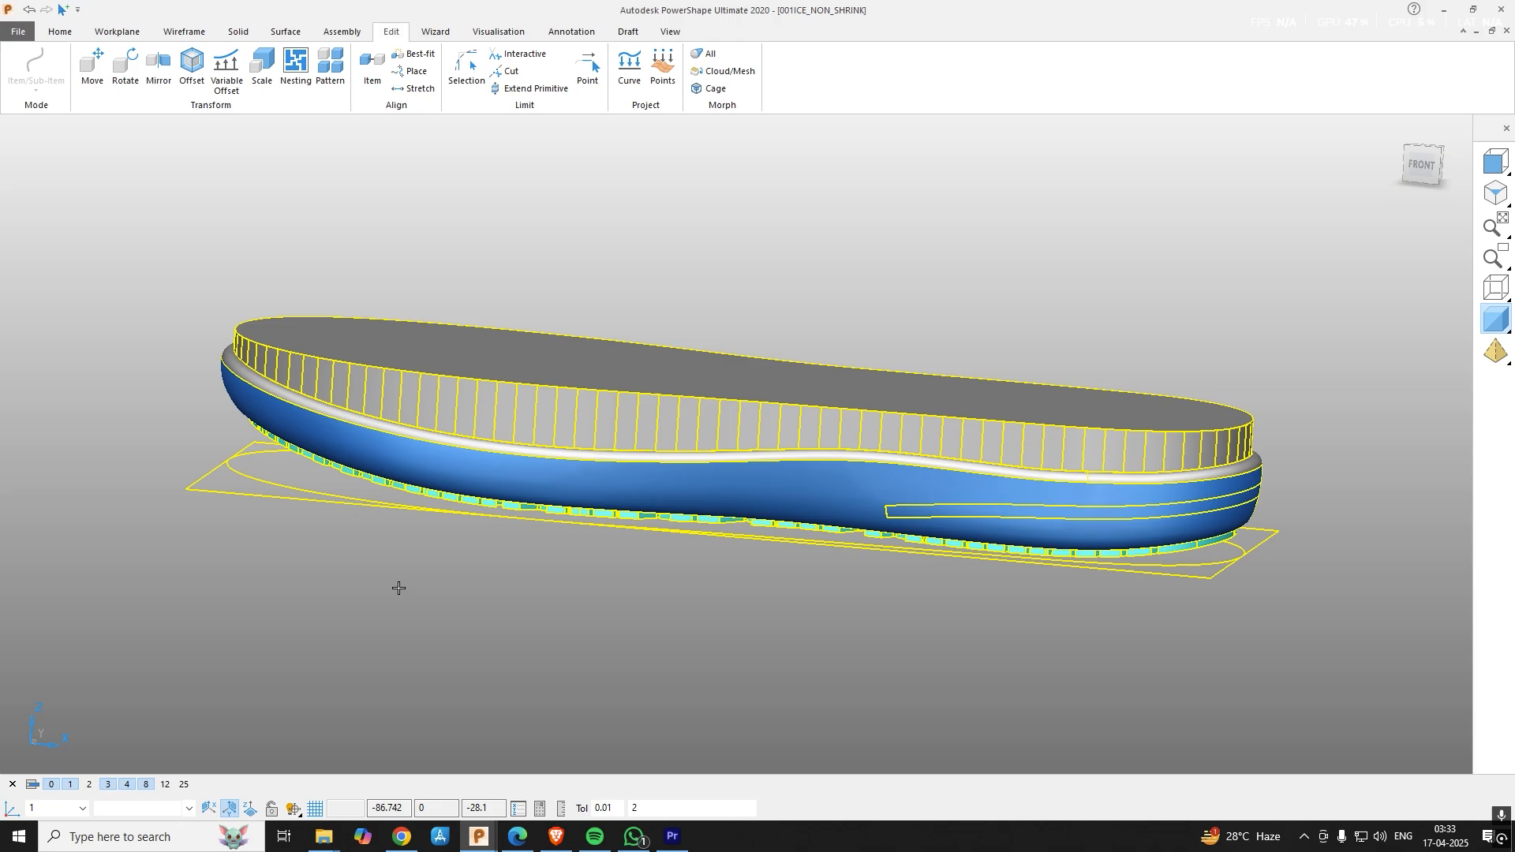
key(ctrl+5)
key(Escape)
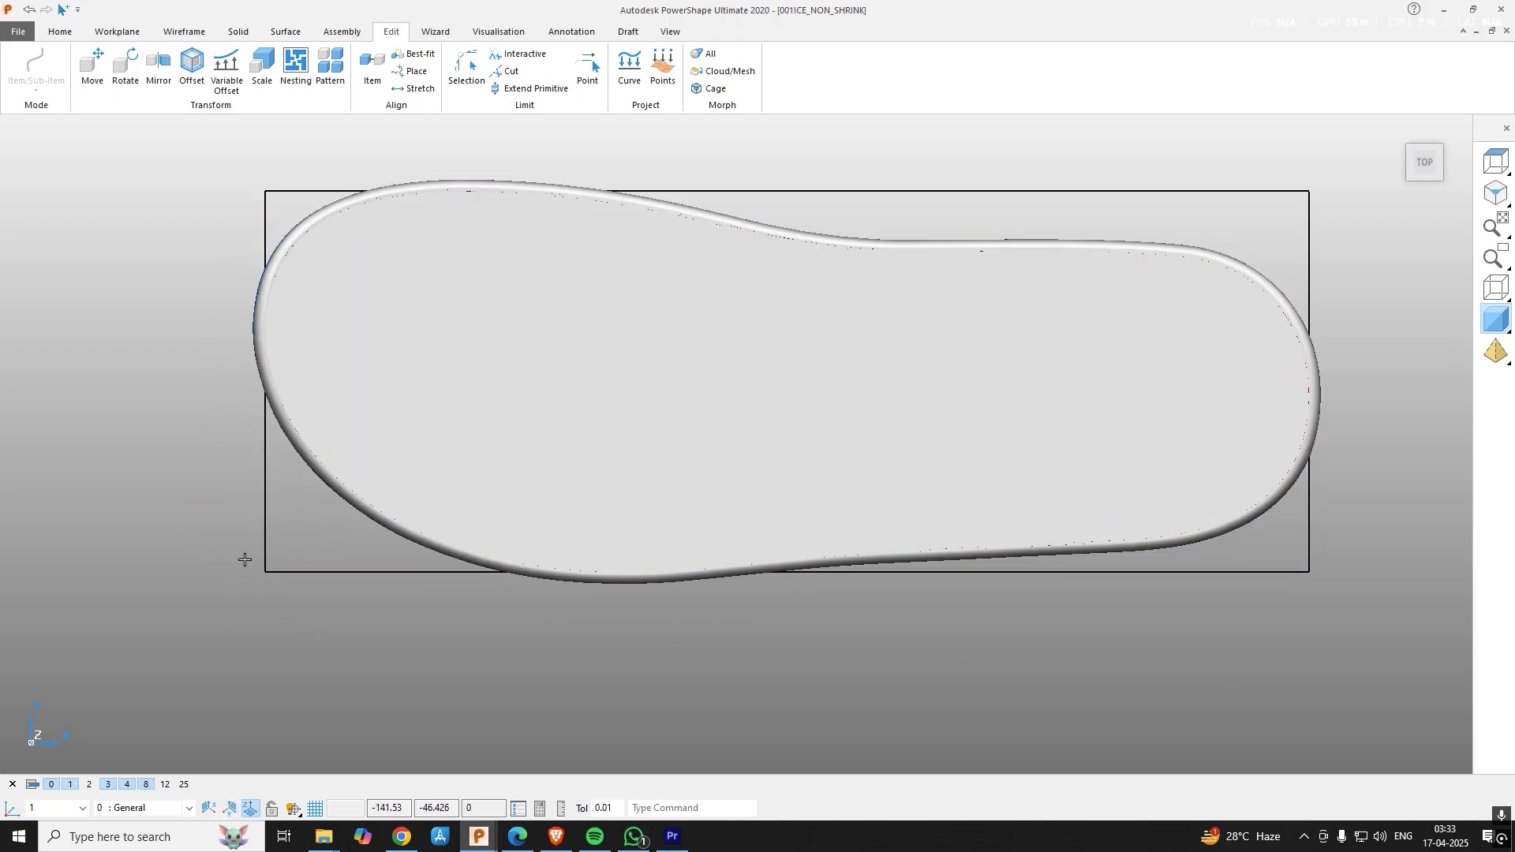
Offset a copy of the bounding box's short toe-end edge outward, just beyond the box.
scroll(256, 620, down, 2)
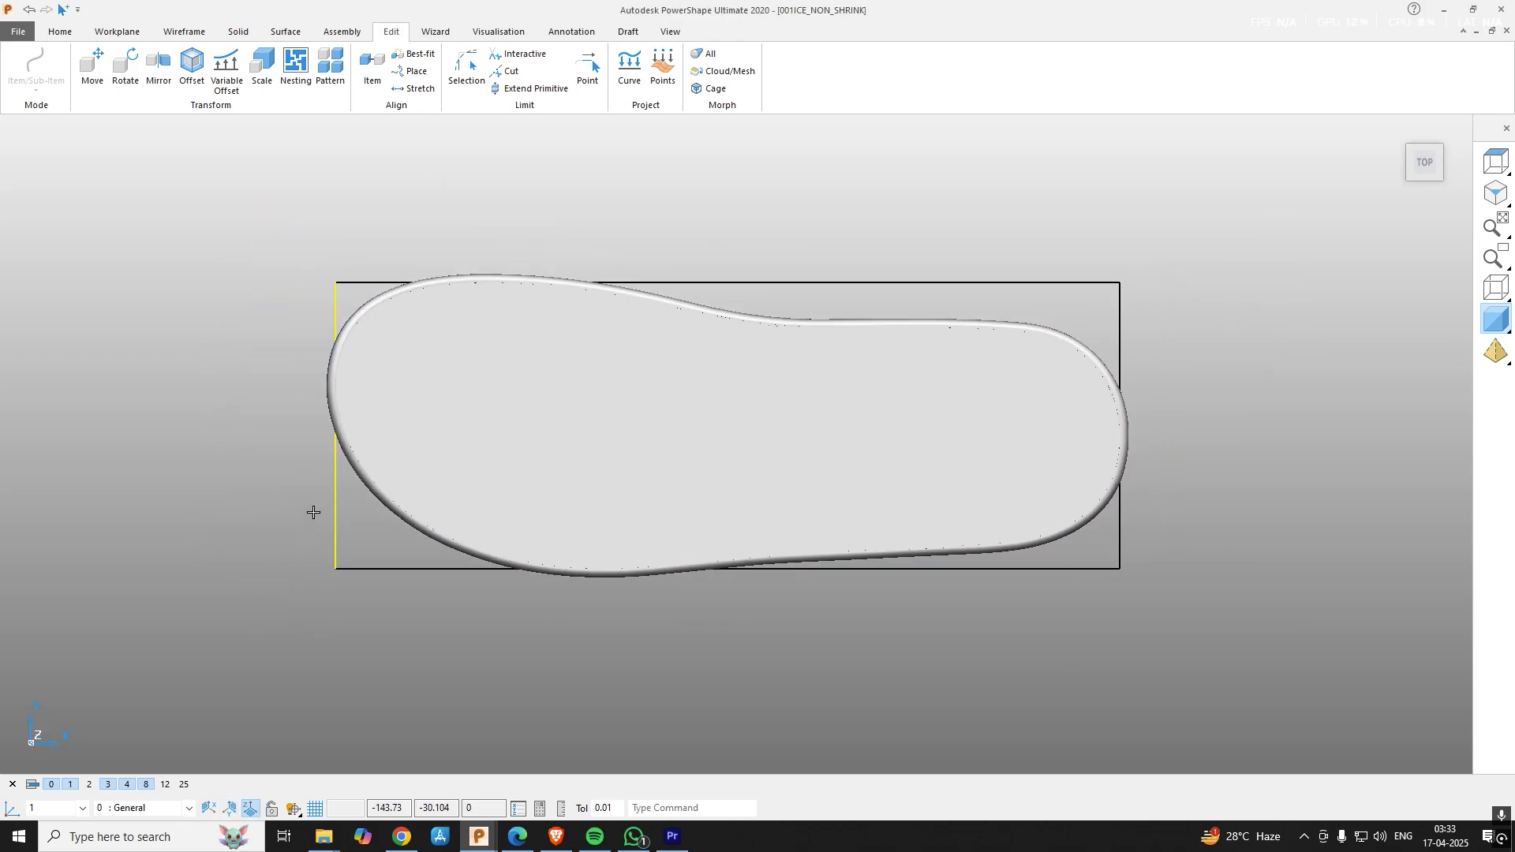
key(o)
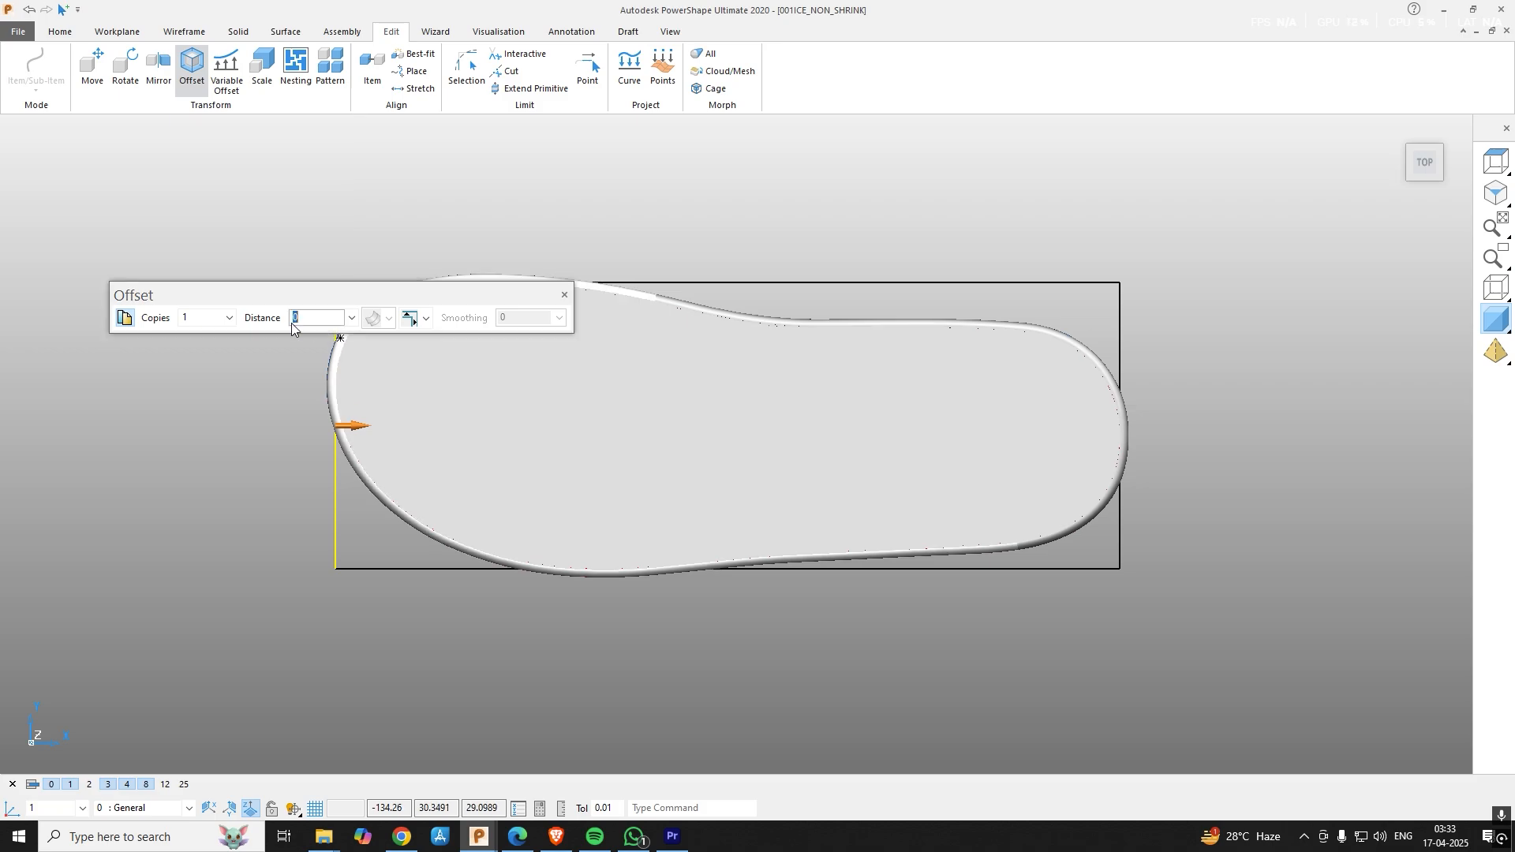
text(-)
text(1)
key(Return)
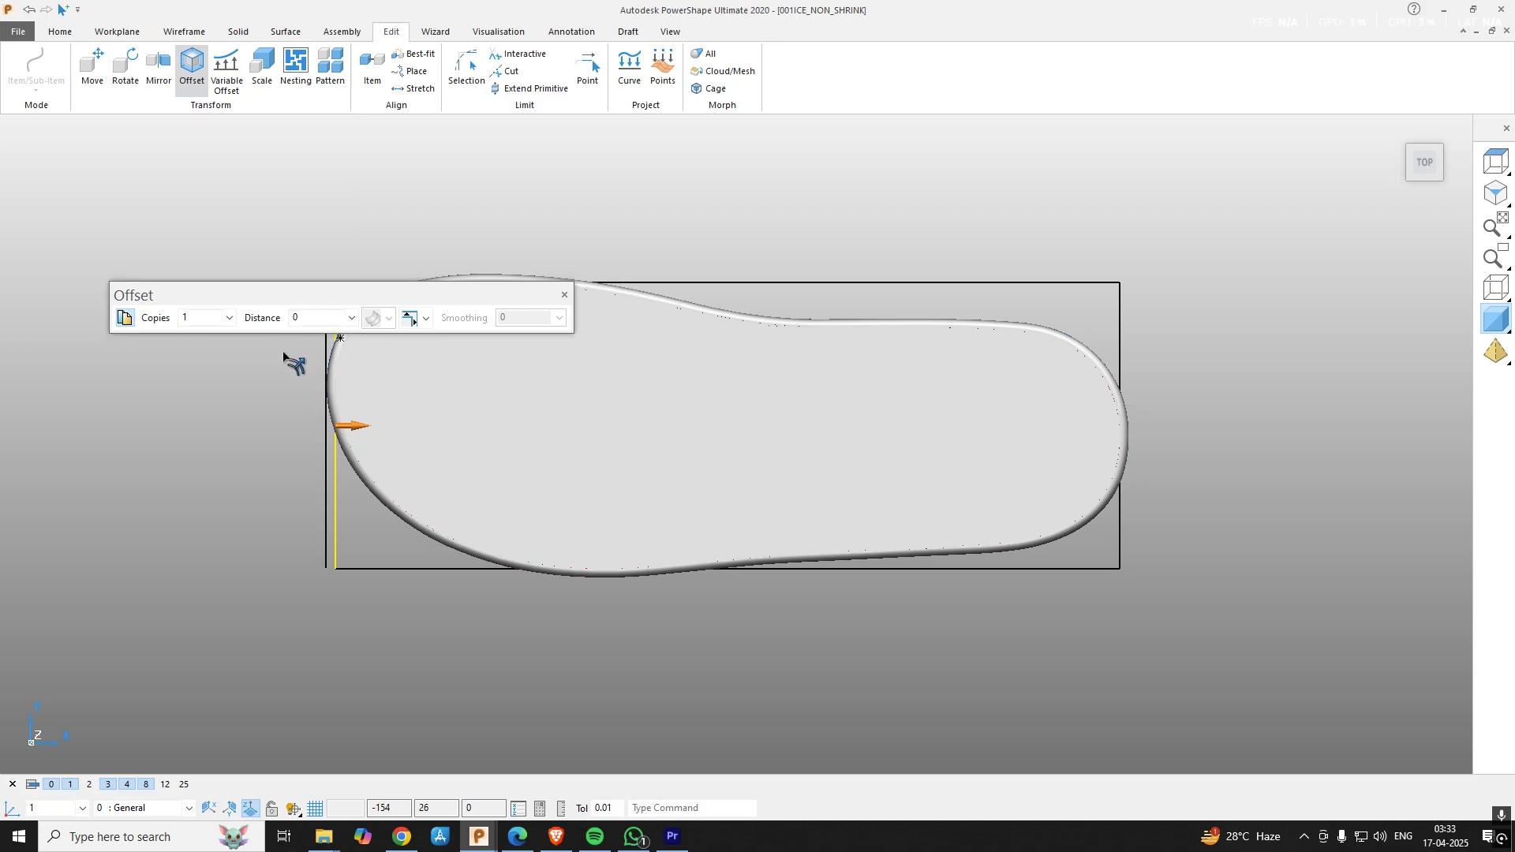
key(Escape)
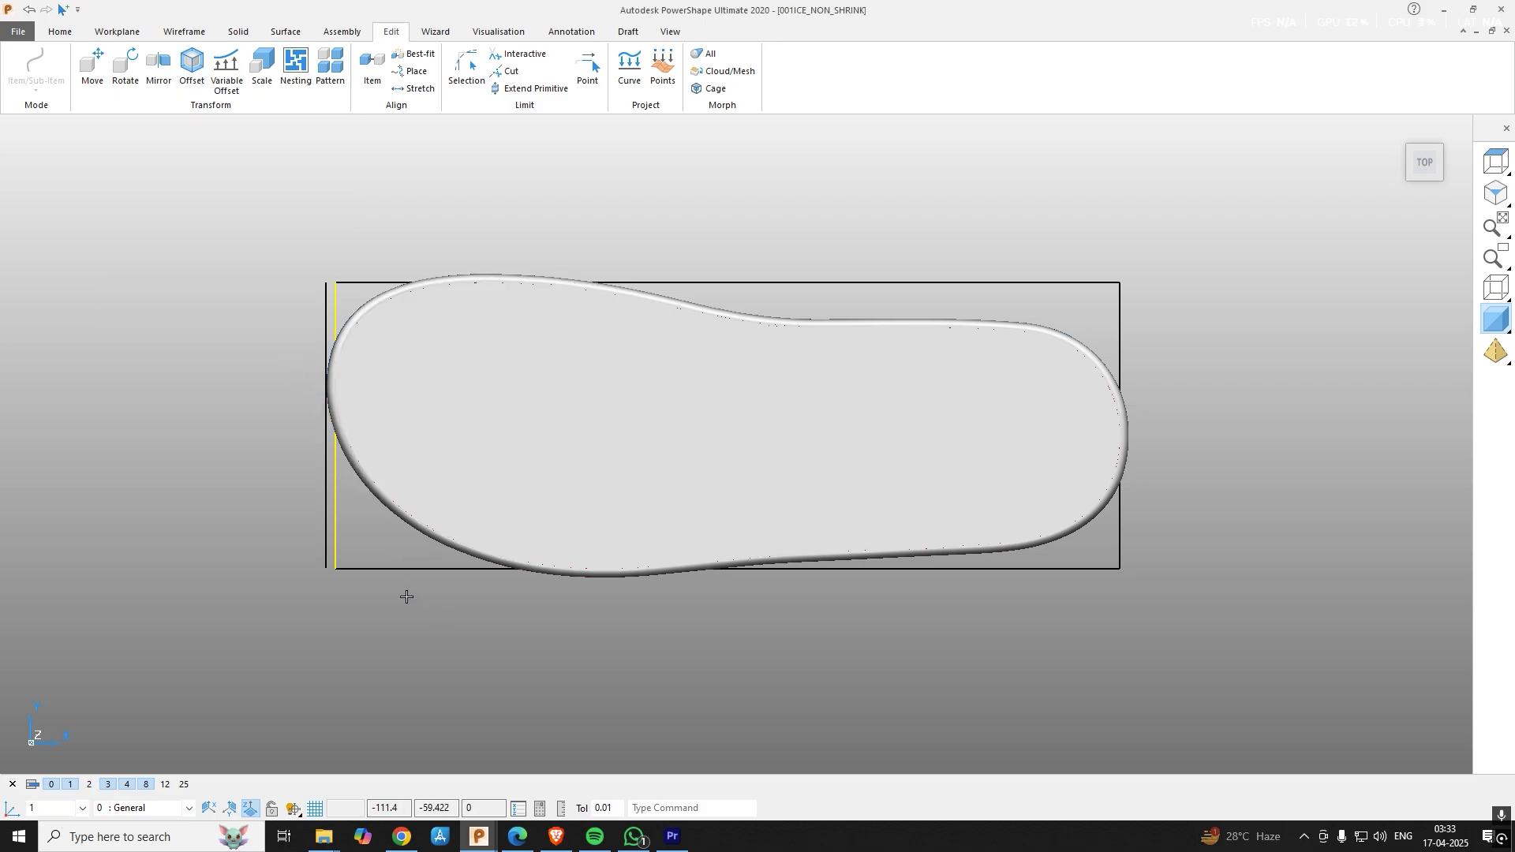
Scale the whole sole and its reference box along X by 1.025732, bringing the box's toe-end edge out to the offset line.
shift+middle_drag(406, 595, 373, 607)
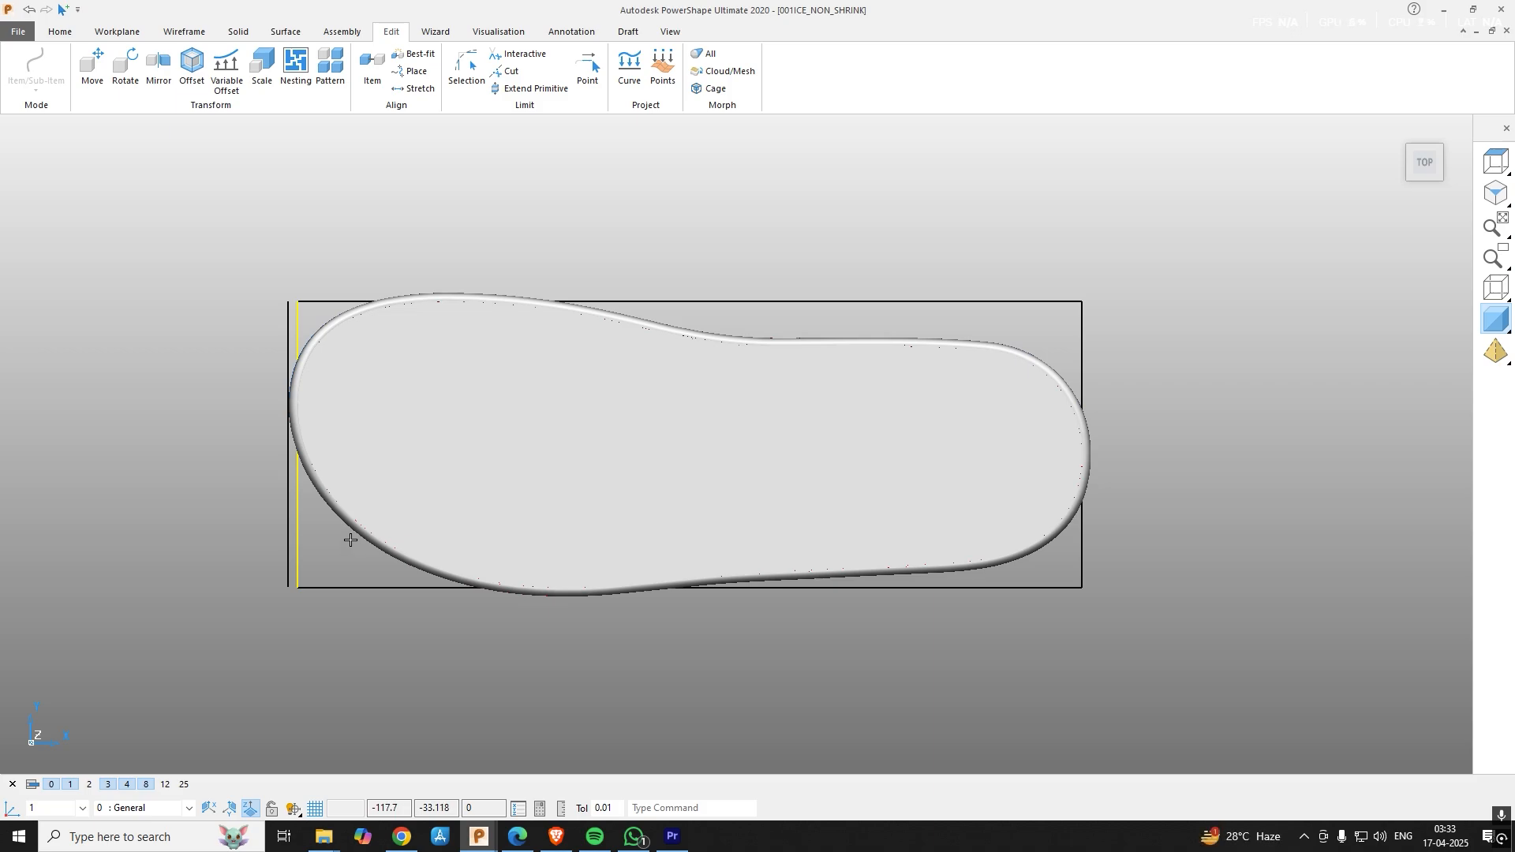
middle_drag(423, 565, 588, 430)
key(ctrl+5)
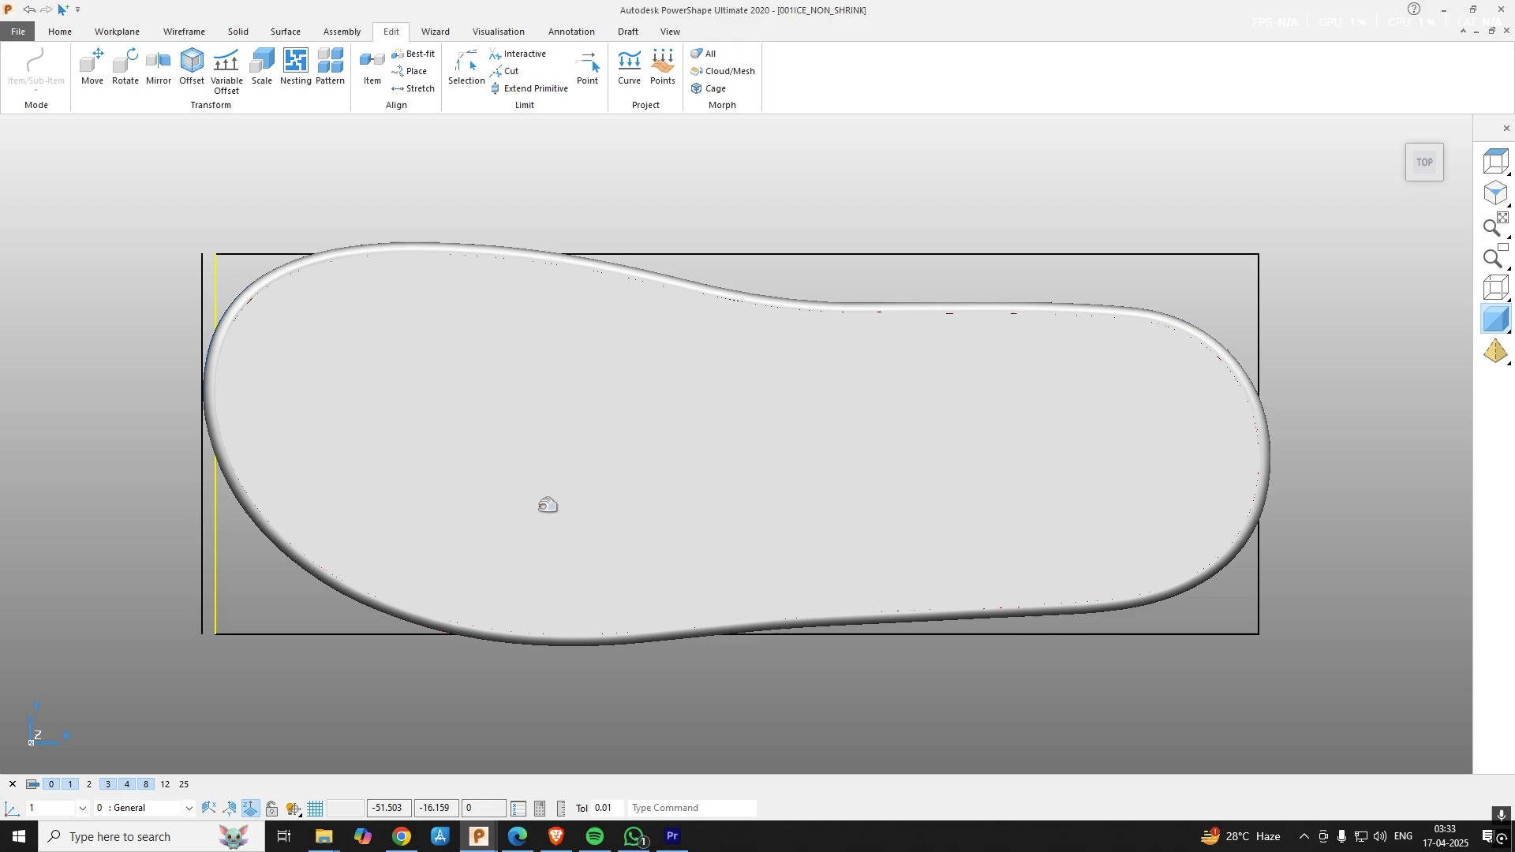
click(548, 505)
middle_drag(382, 490, 220, 345)
key(ctrl+shift+s)
scroll(196, 484, up, 2)
drag(196, 484, 300, 399)
key(ctrl+5)
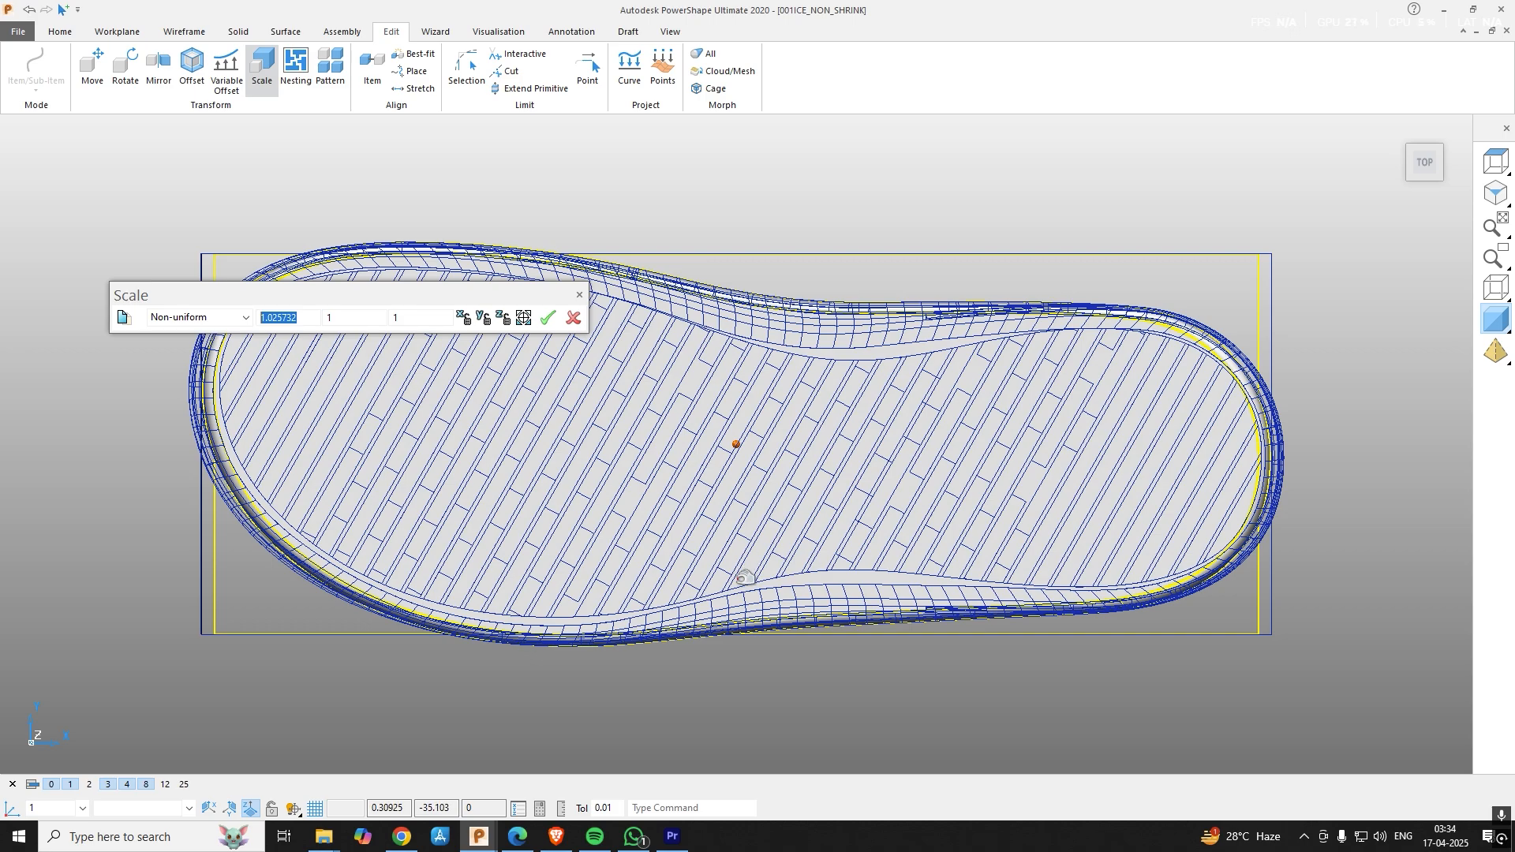
Apply the X scale to the sole and close the Scale command.
middle_drag(744, 577, 392, 349)
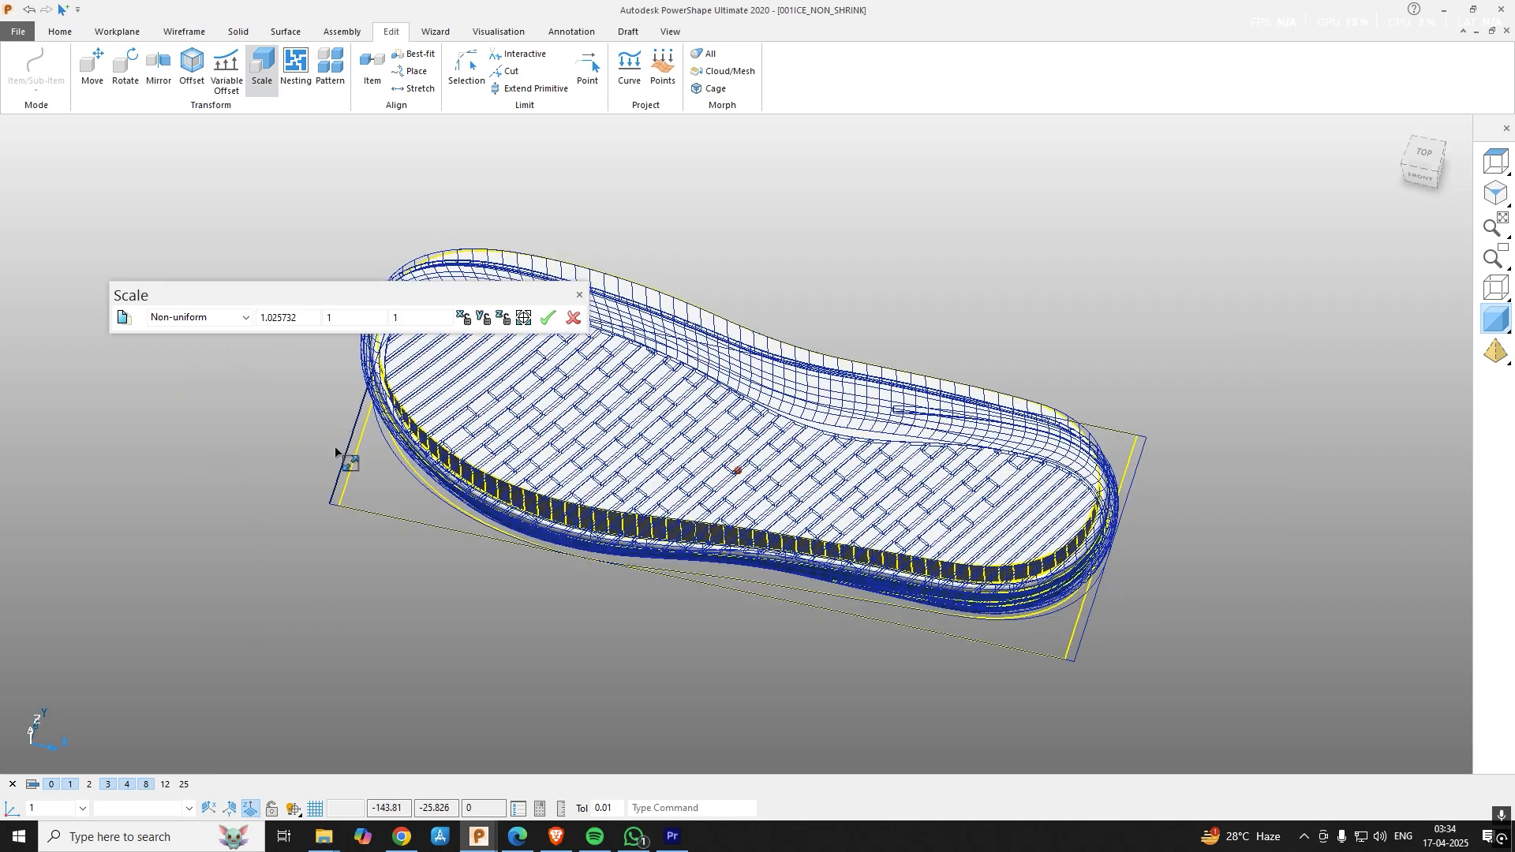
click(253, 522)
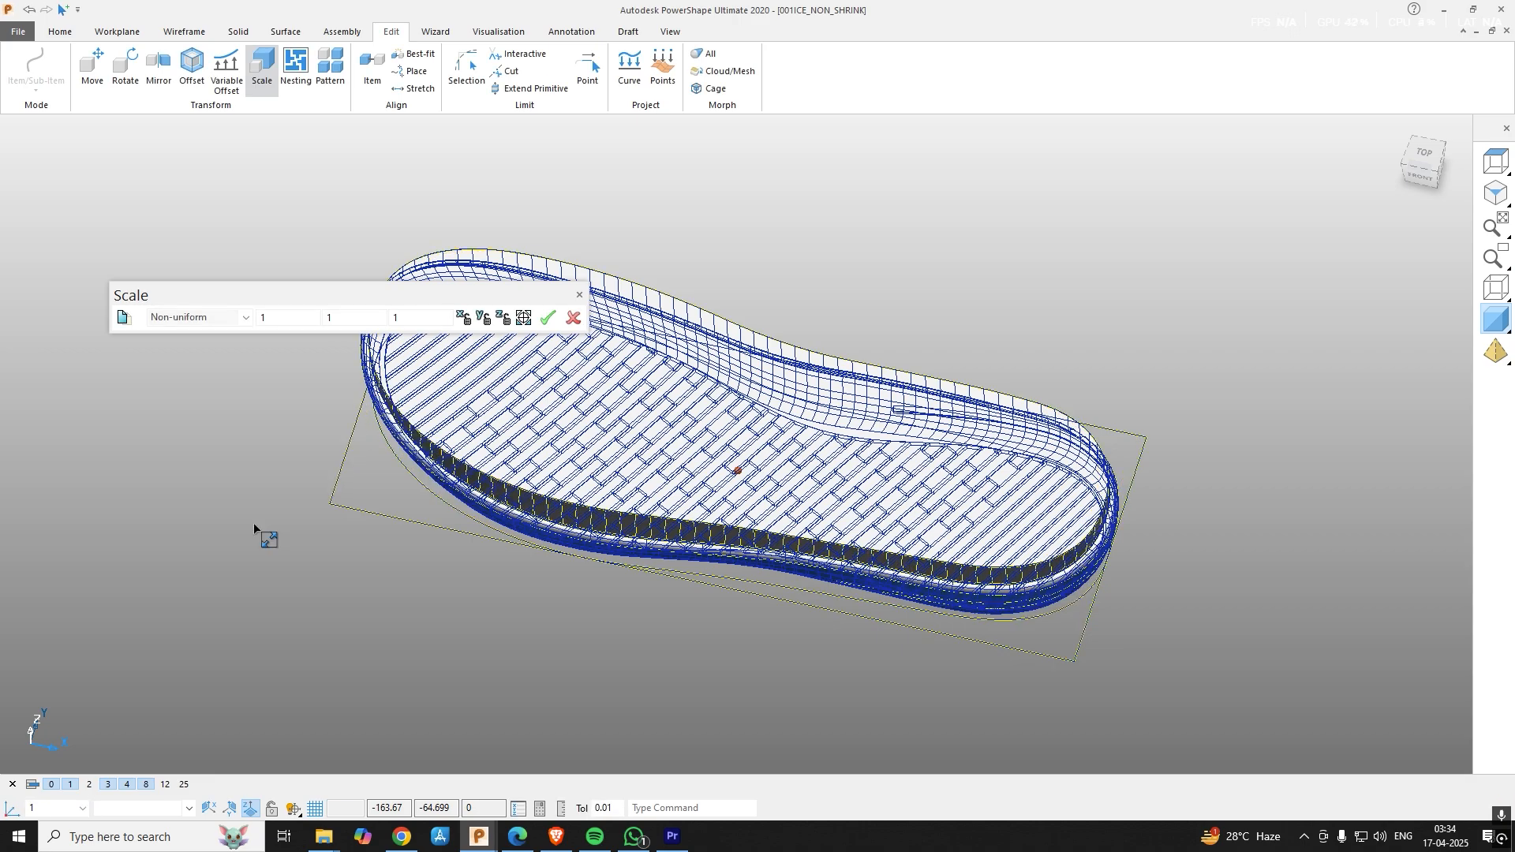
key(Escape)
key(ctrl+5)
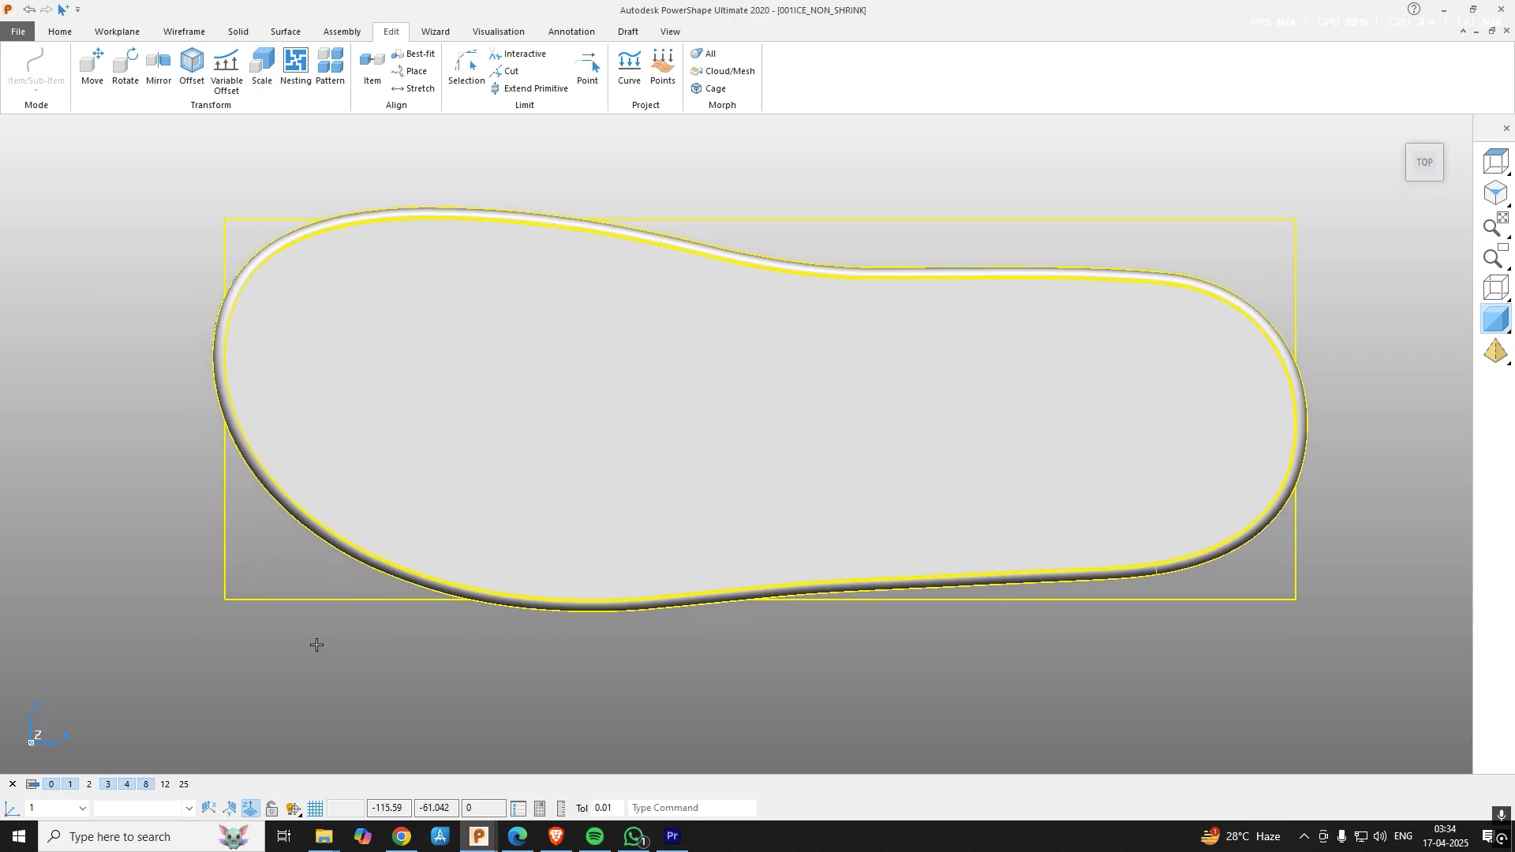
Offset a copy of the bounding box's front long edge outward by a distance of -1.33/2.
drag(299, 593, 312, 627)
key(o)
click(303, 318)
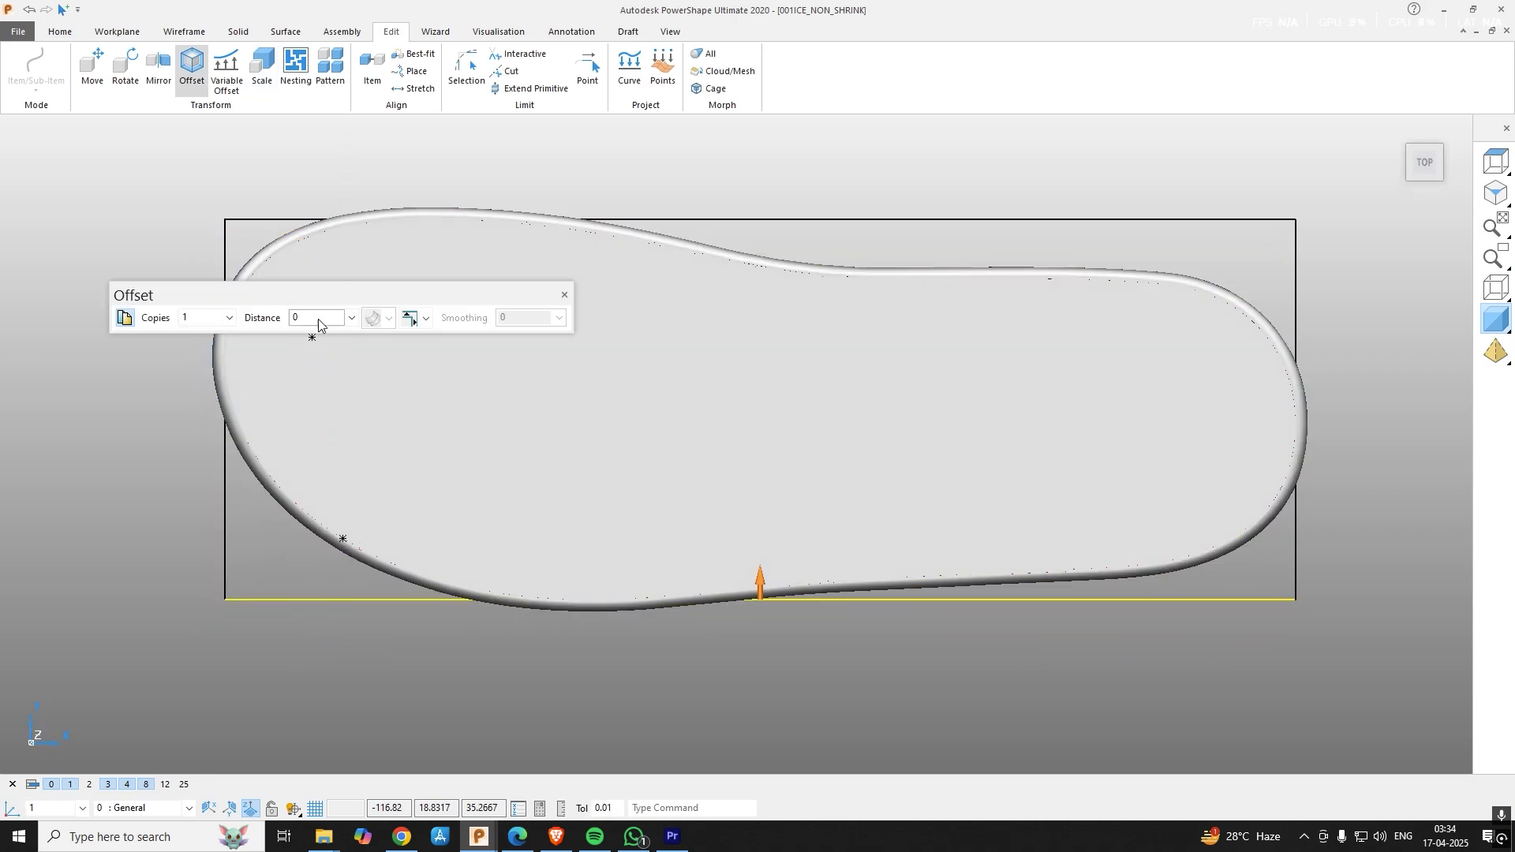
text(-1.33)
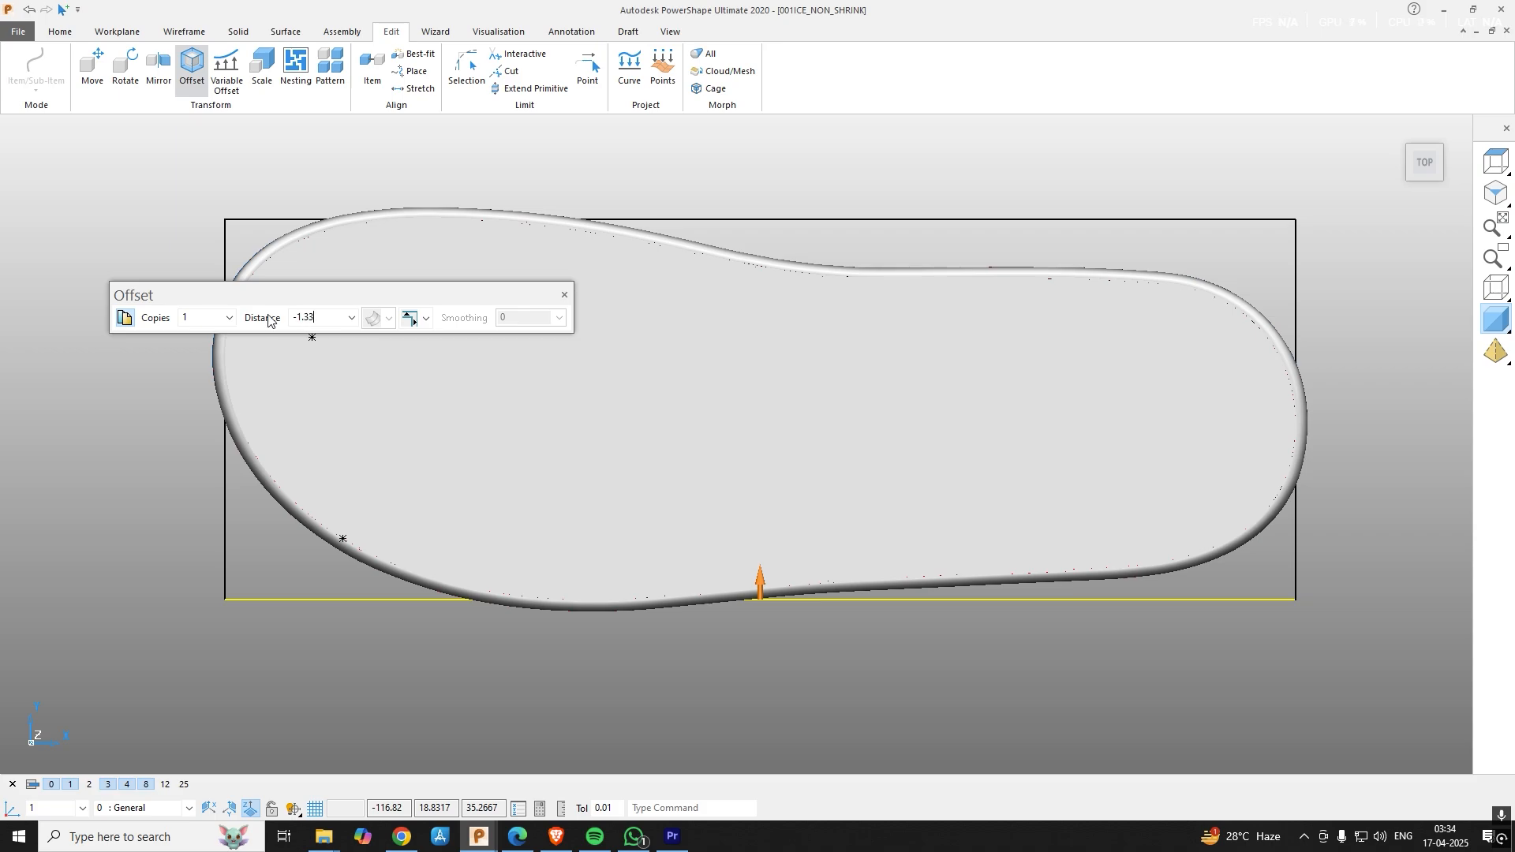
text(/2)
key(Return)
key(Escape)
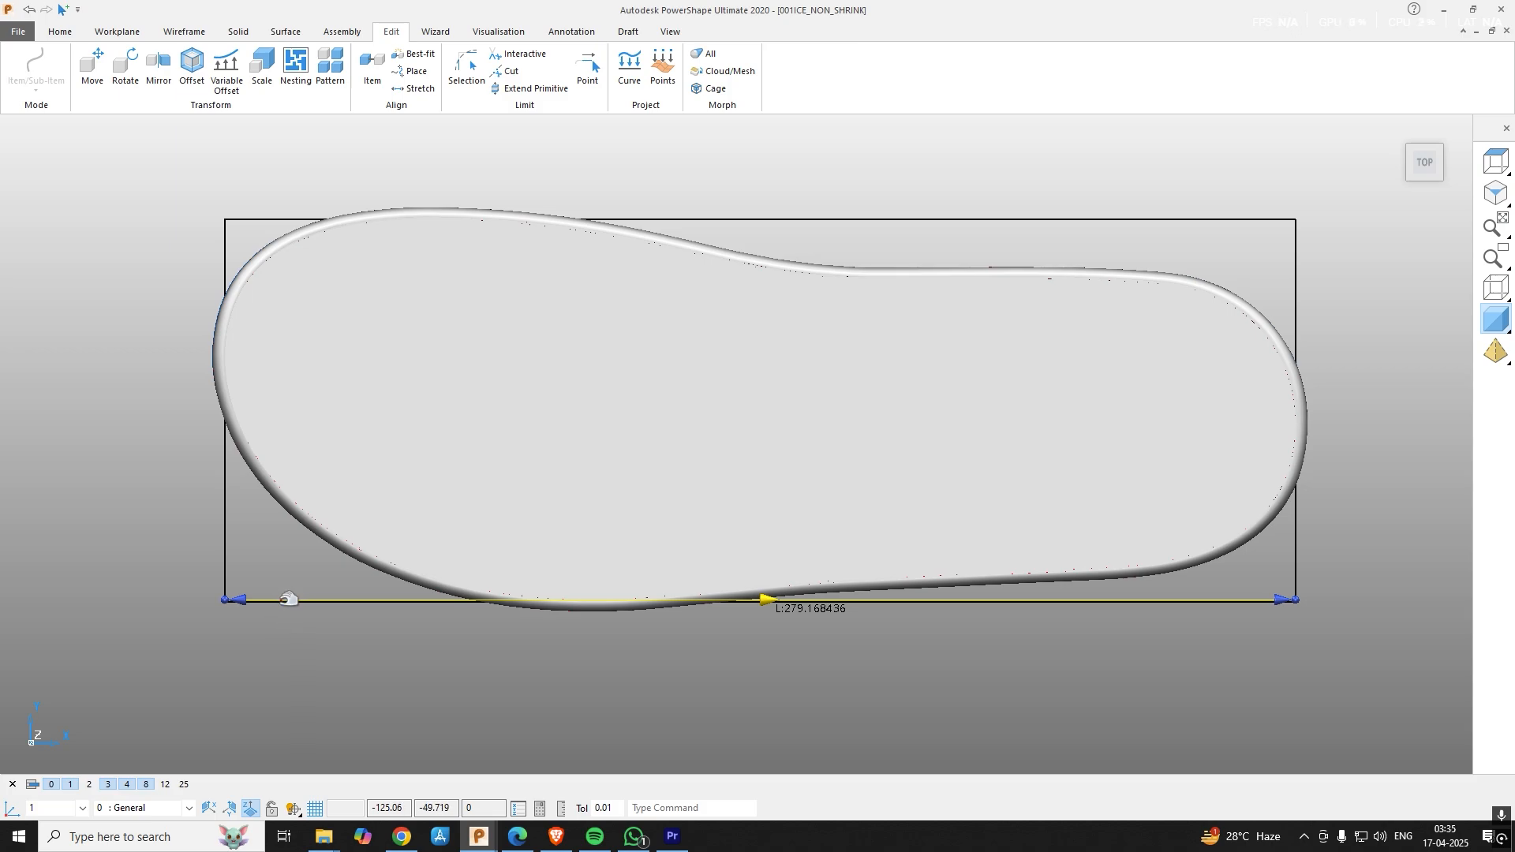
scroll(253, 592, down, 2)
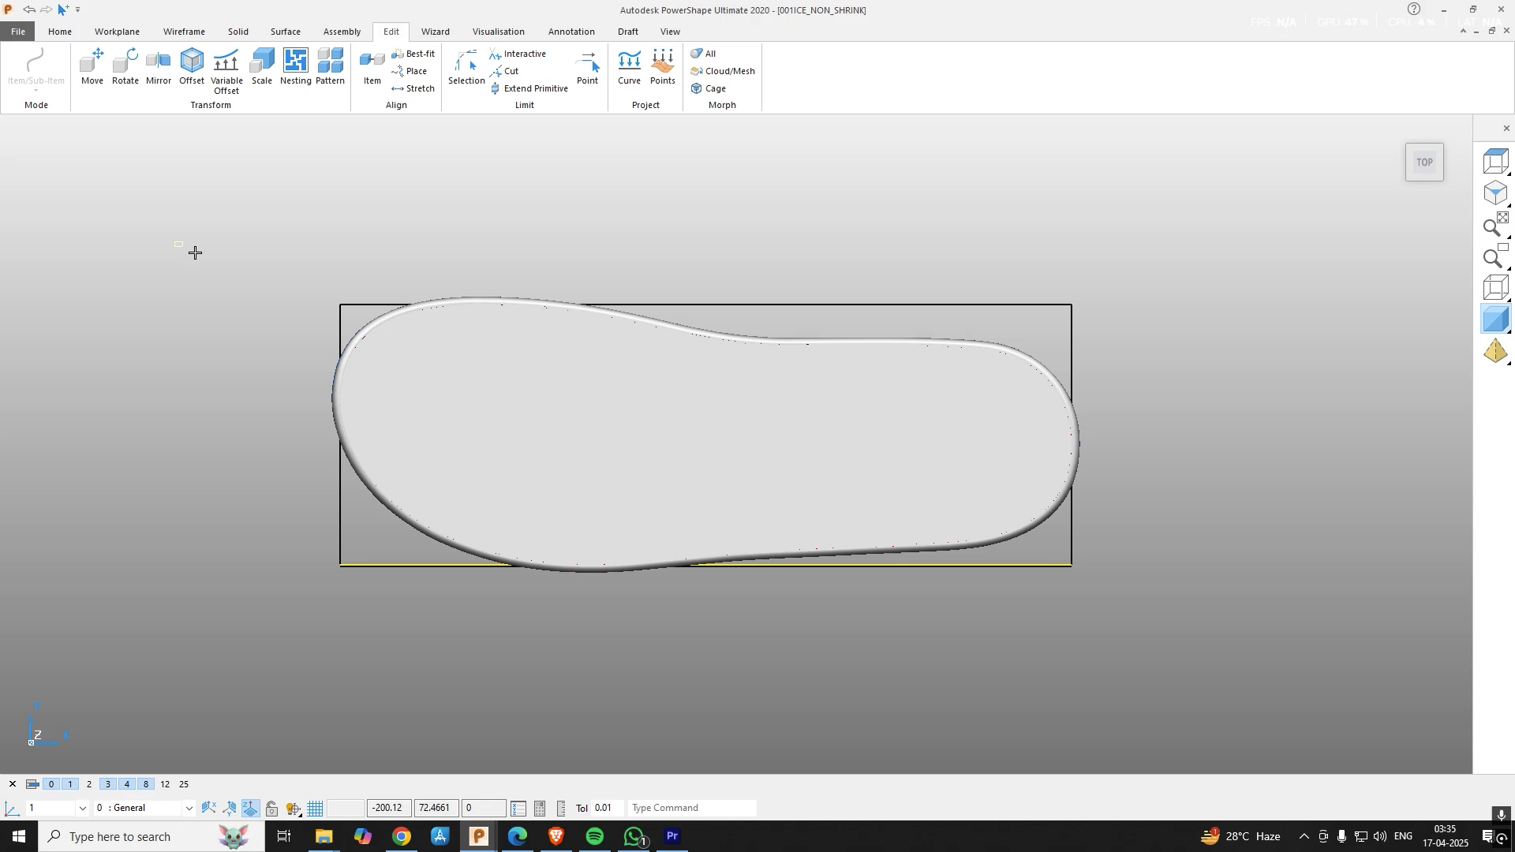
Select the sole with its outline and box, excluding the new offset line, and start a Scale with Z and X locked.
drag(175, 242, 1185, 471)
scroll(669, 609, up, 2)
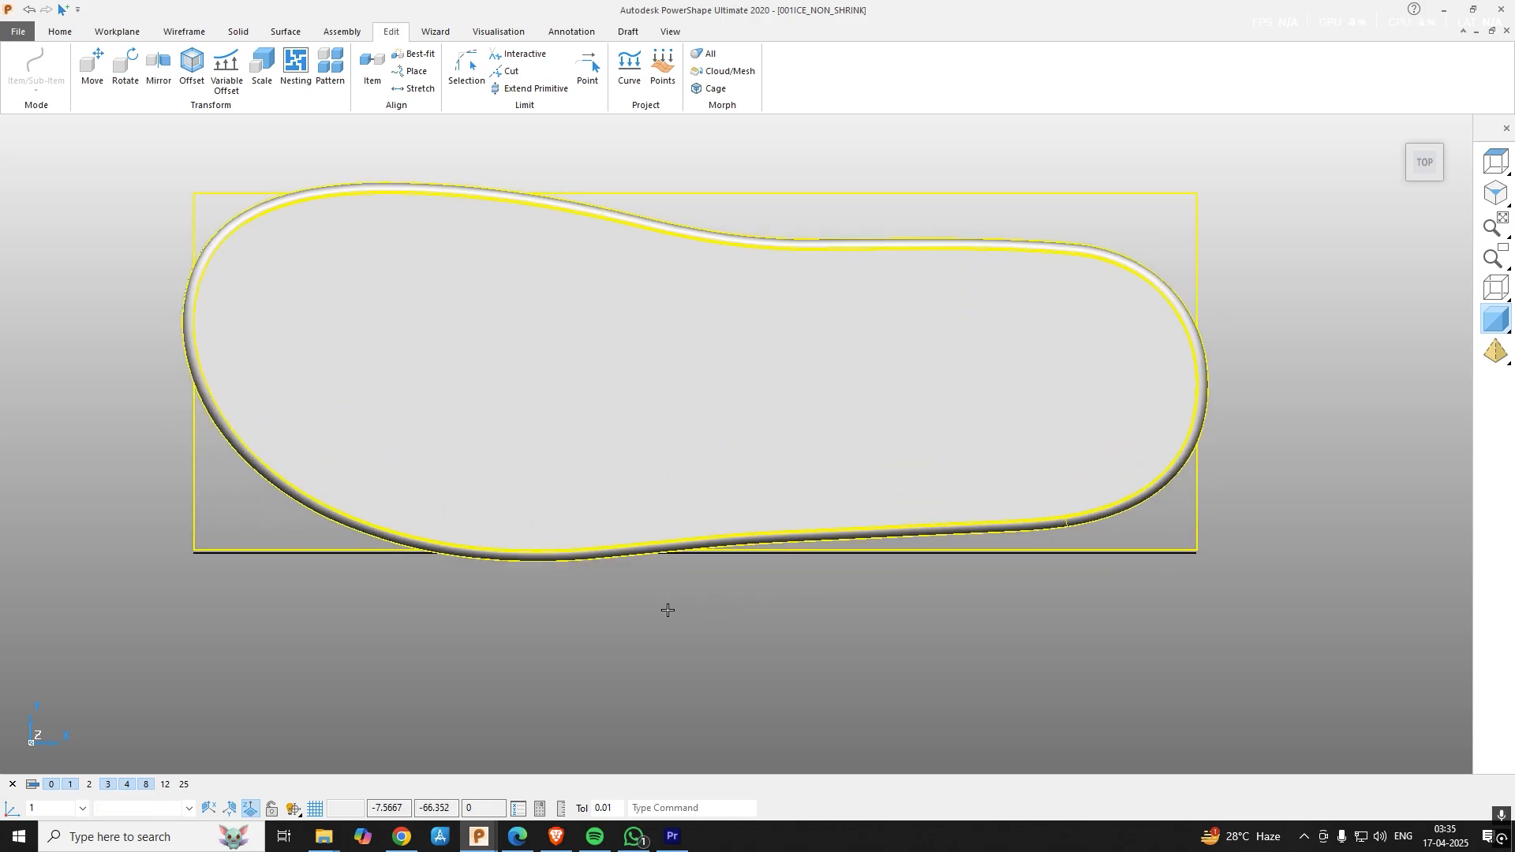
middle_drag(704, 645, 591, 668)
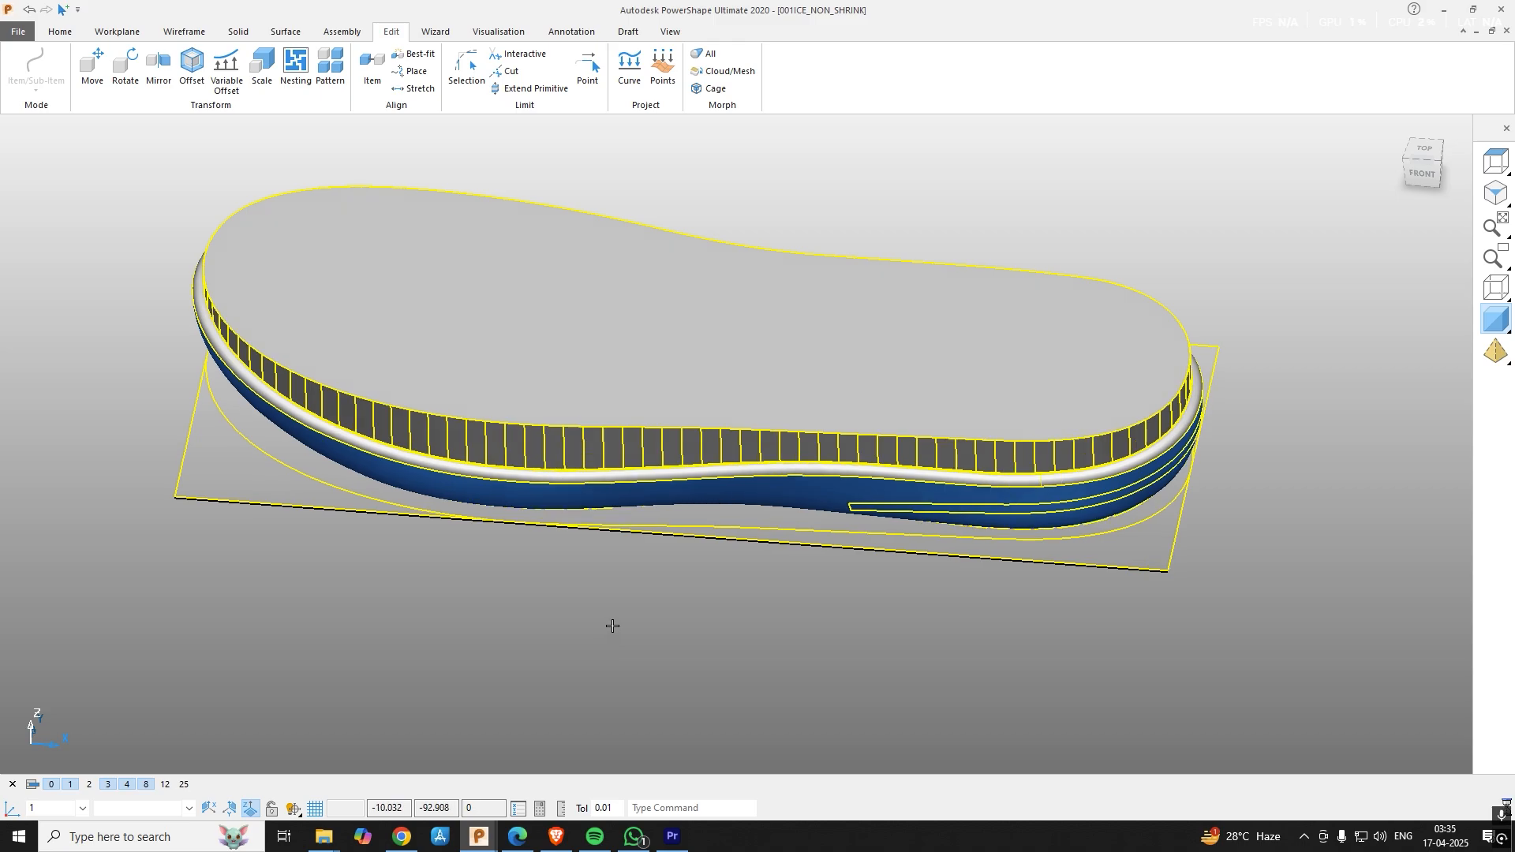
key(ctrl+5)
key(s)
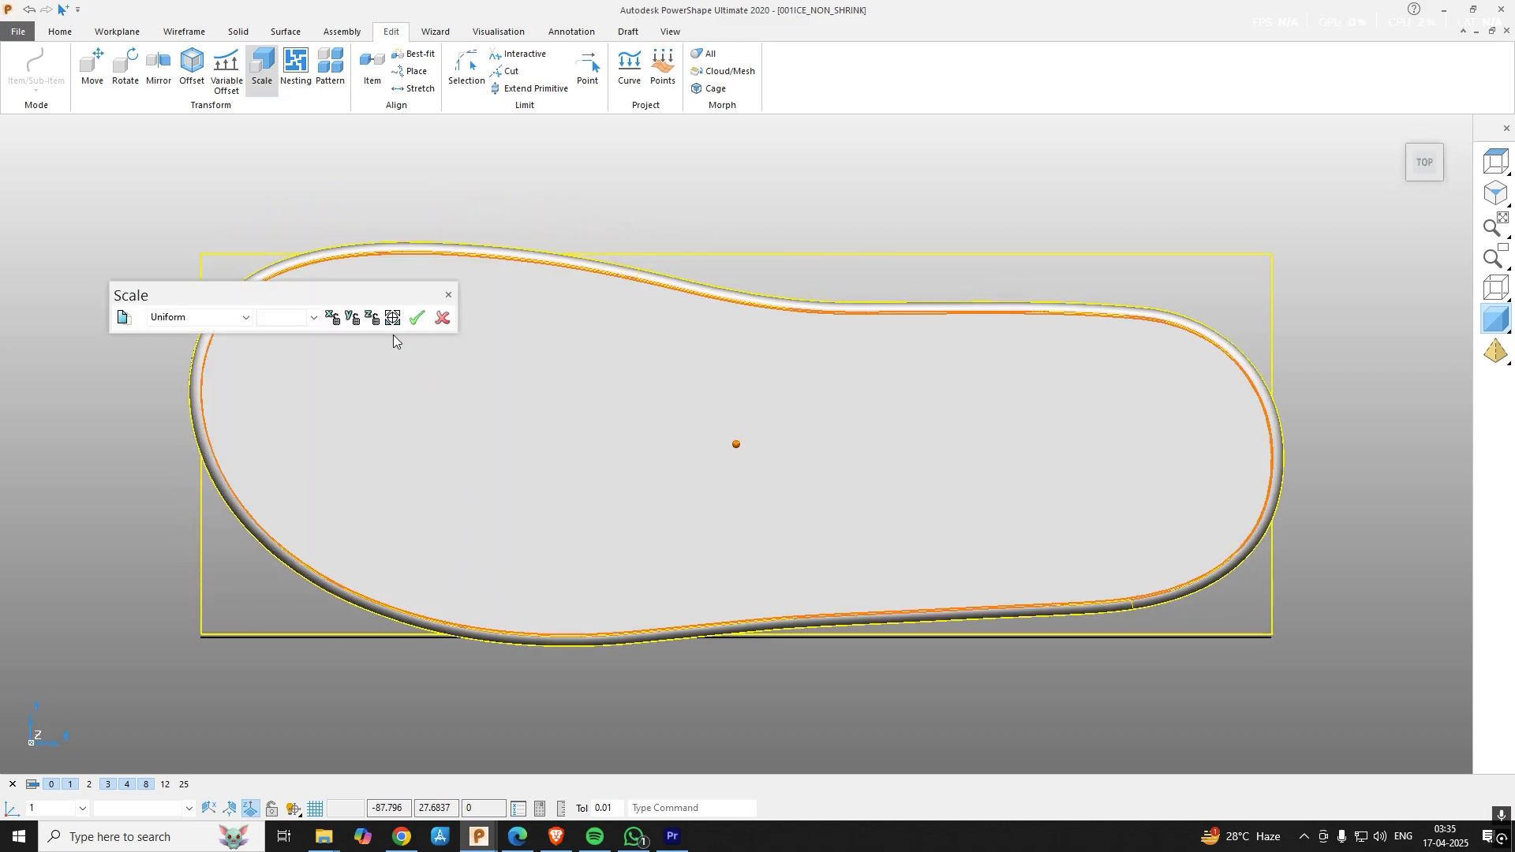
click(371, 319)
click(332, 318)
Scale the selection along Y by 1.013403 so the box's long edge meets the offset line, and apply it.
middle_drag(347, 347, 144, 564)
drag(143, 564, 252, 598)
scroll(389, 644, down, 5)
scroll(404, 621, up, 5)
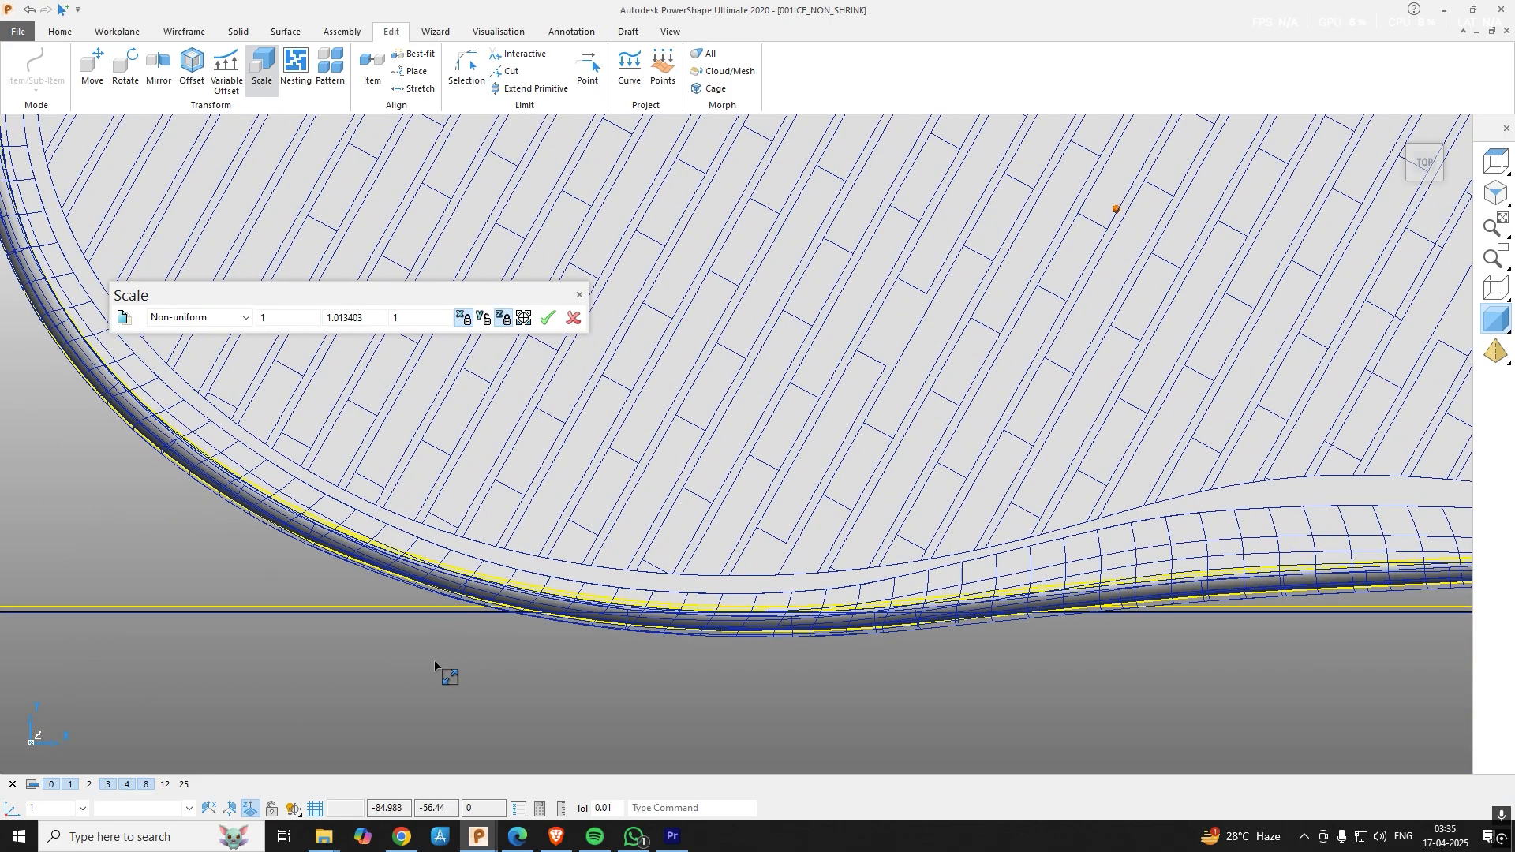
scroll(473, 560, down, 2)
scroll(503, 589, down, 1)
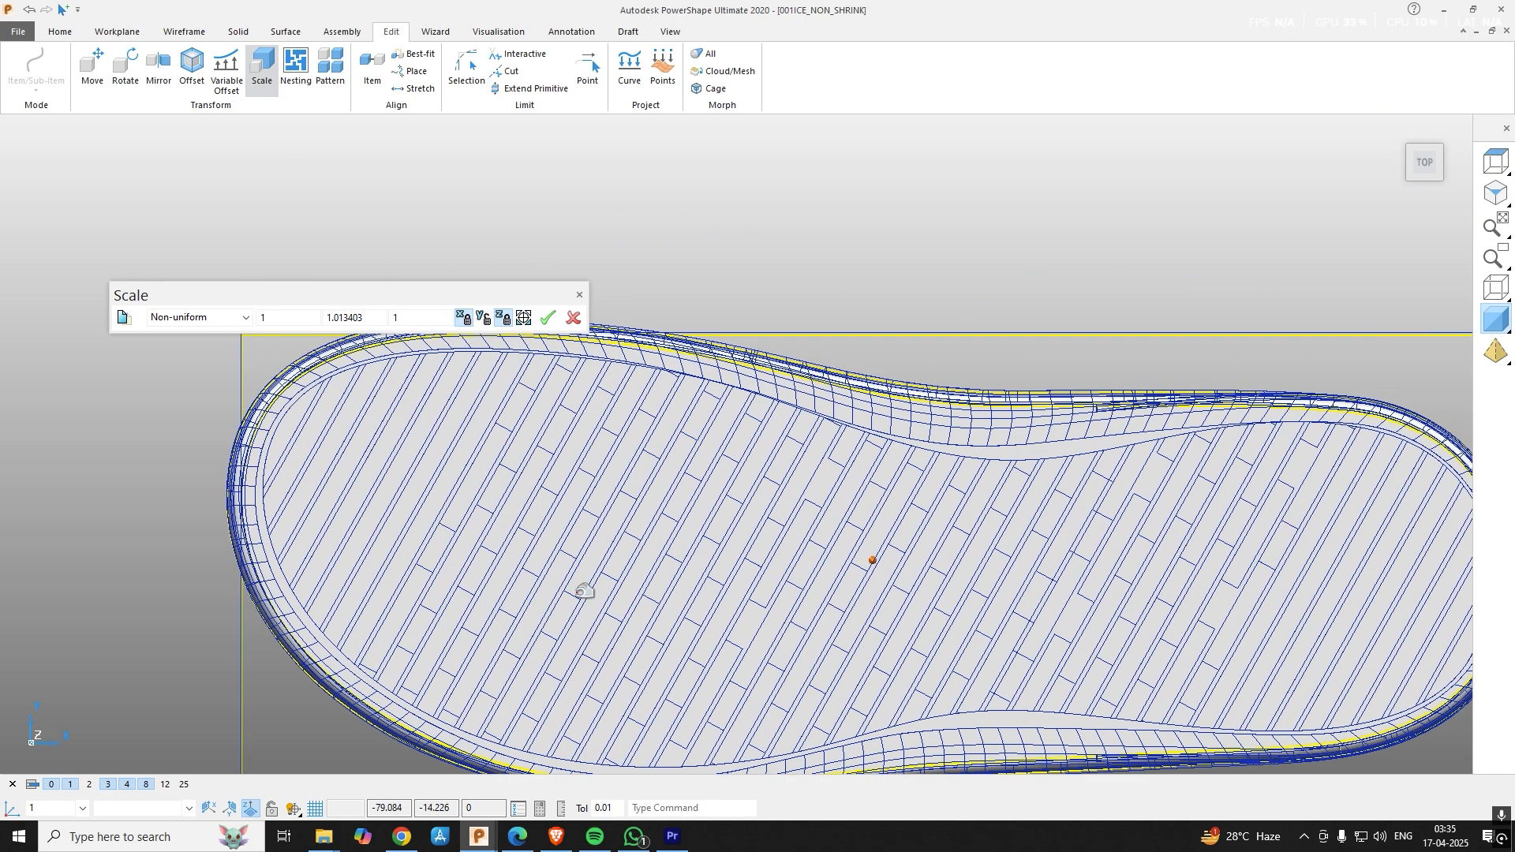
scroll(740, 444, up, 1)
scroll(366, 409, up, 2)
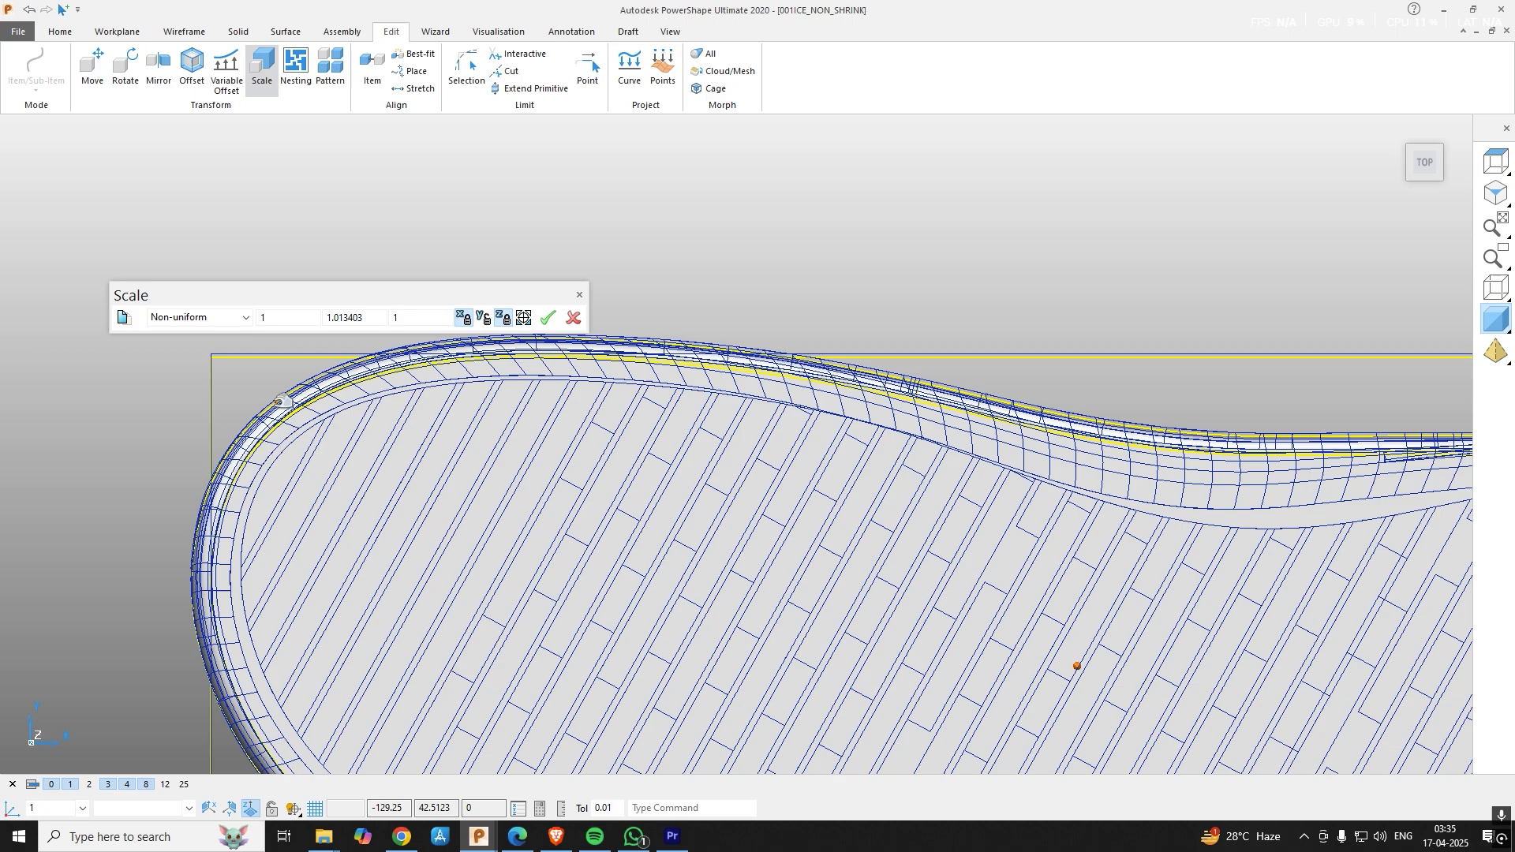
key(Return)
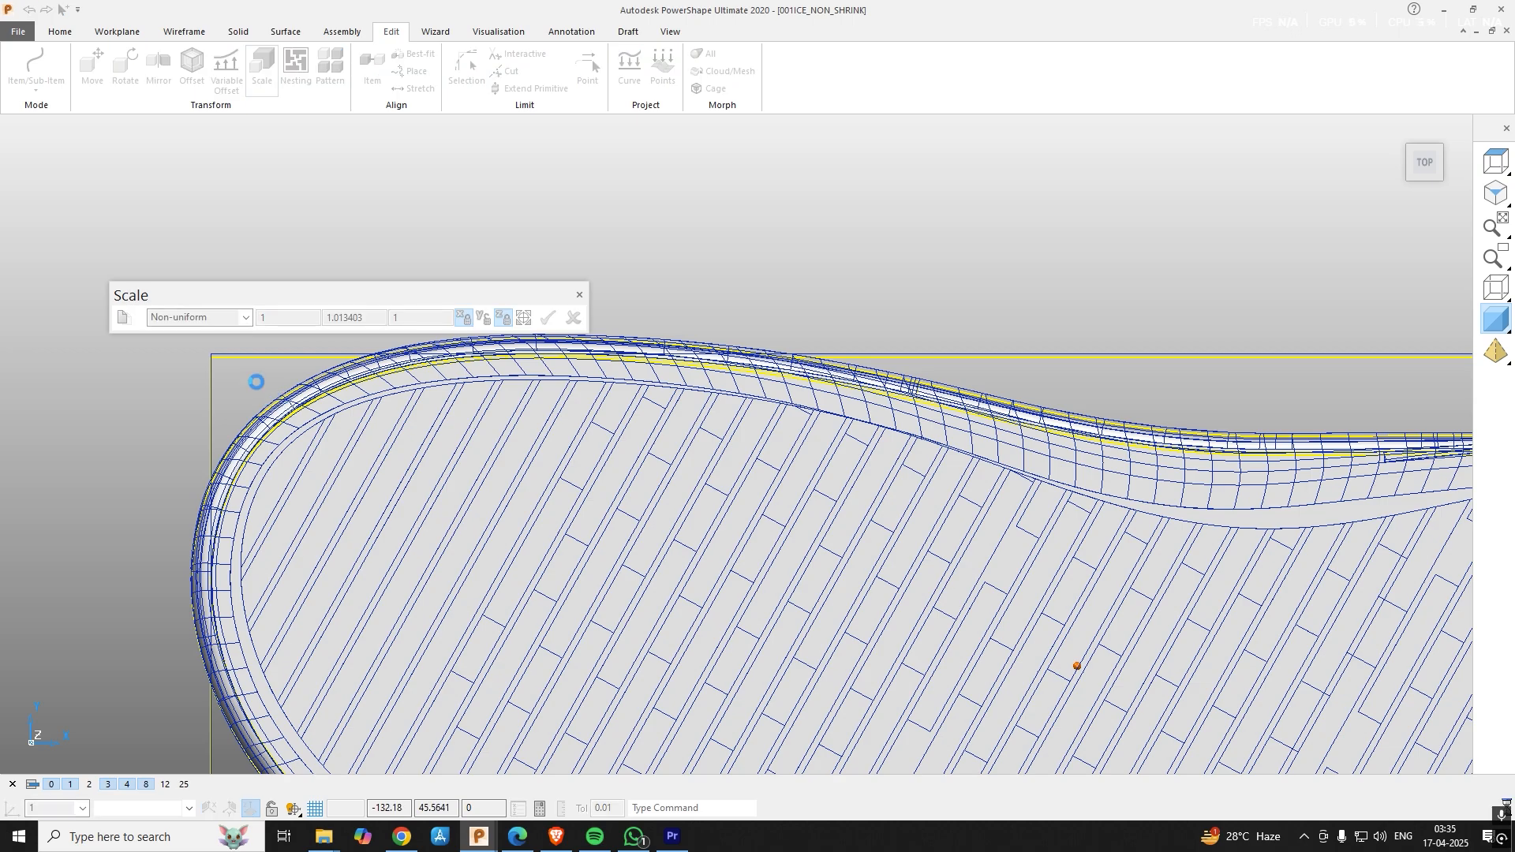
Check the scaled box's corners at the wide end of the sole against the offset line, and clear the selection.
scroll(222, 368, down, 5)
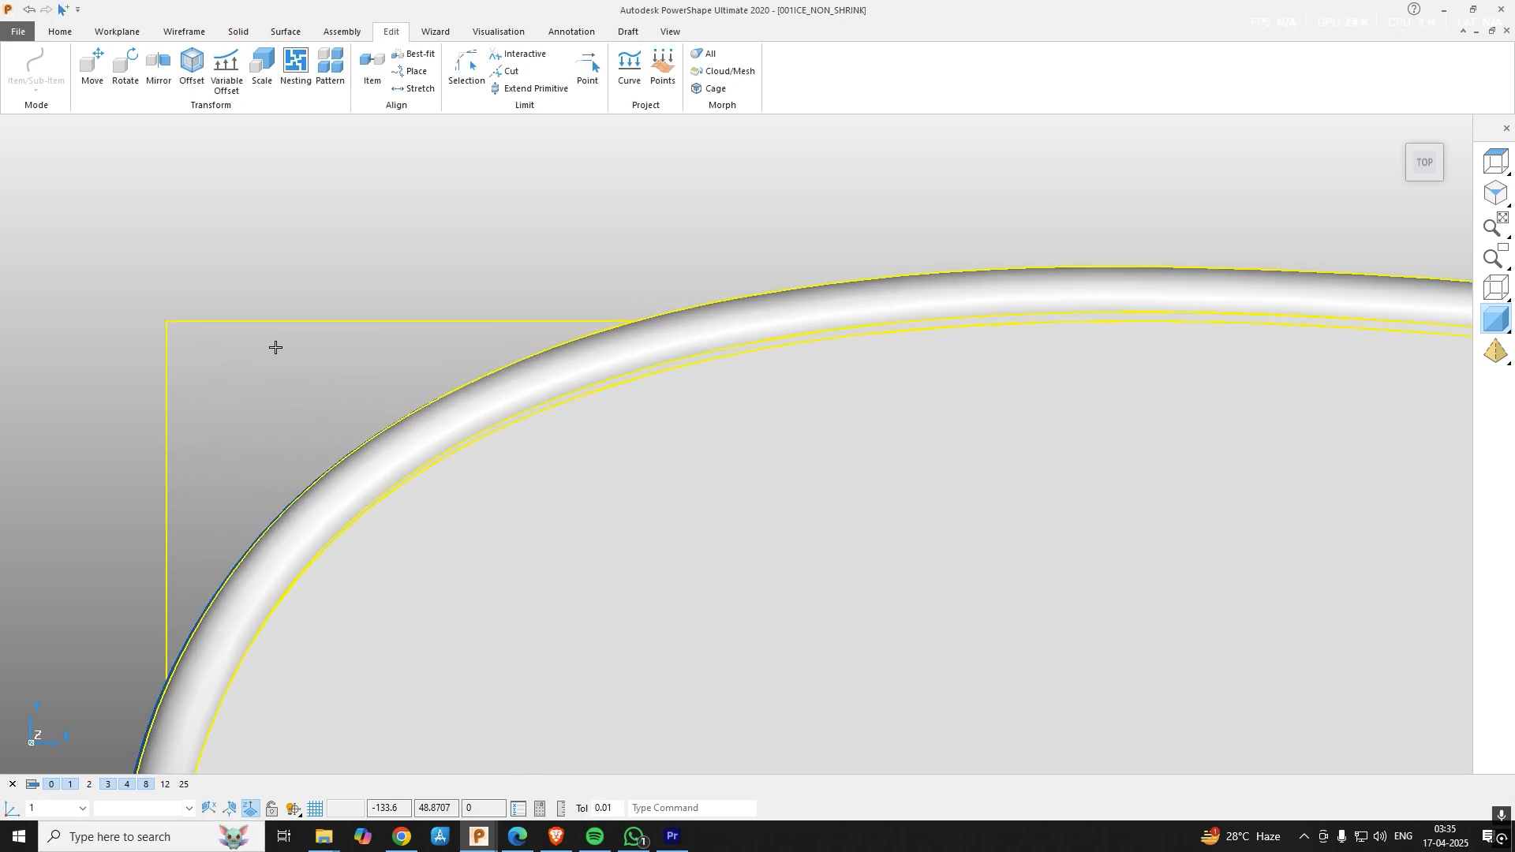
scroll(1346, 629, up, 2)
shift+middle_drag(751, 679, 979, 652)
scroll(979, 651, up, 3)
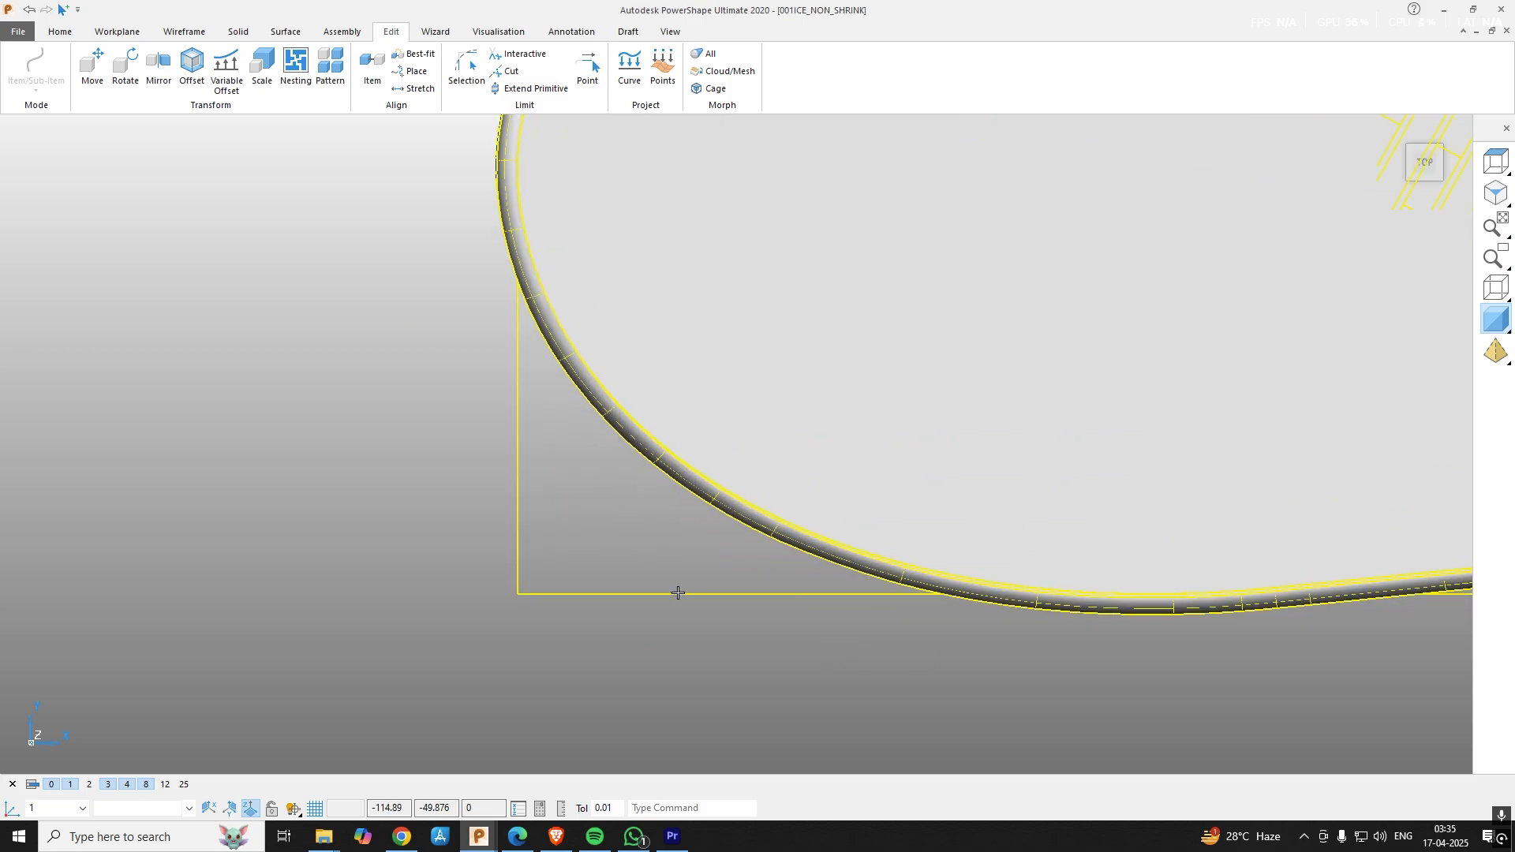
scroll(544, 618, up, 1)
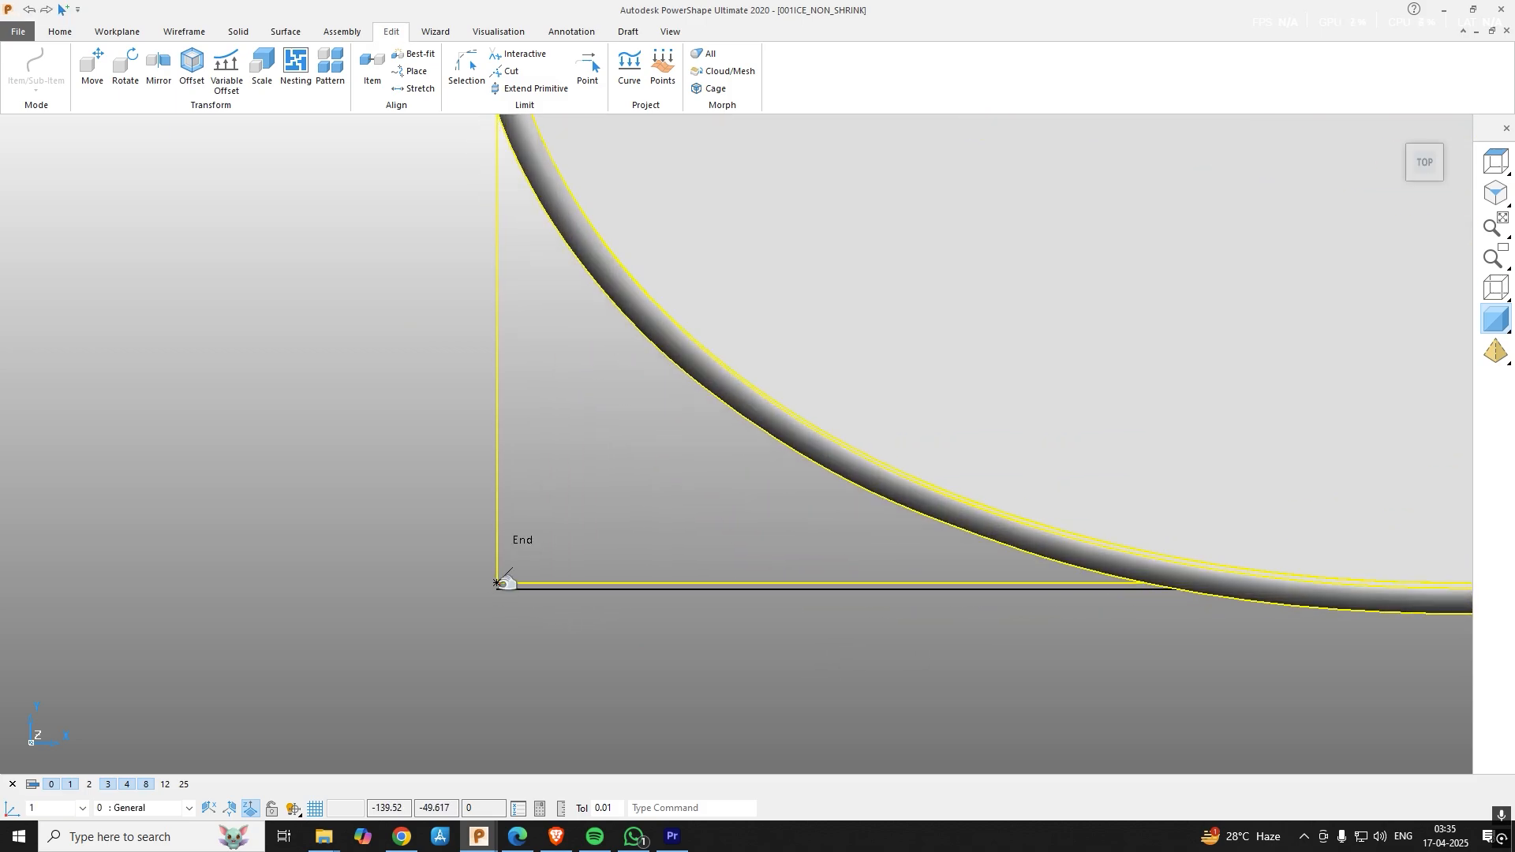
click(496, 588)
scroll(496, 588, down, 4)
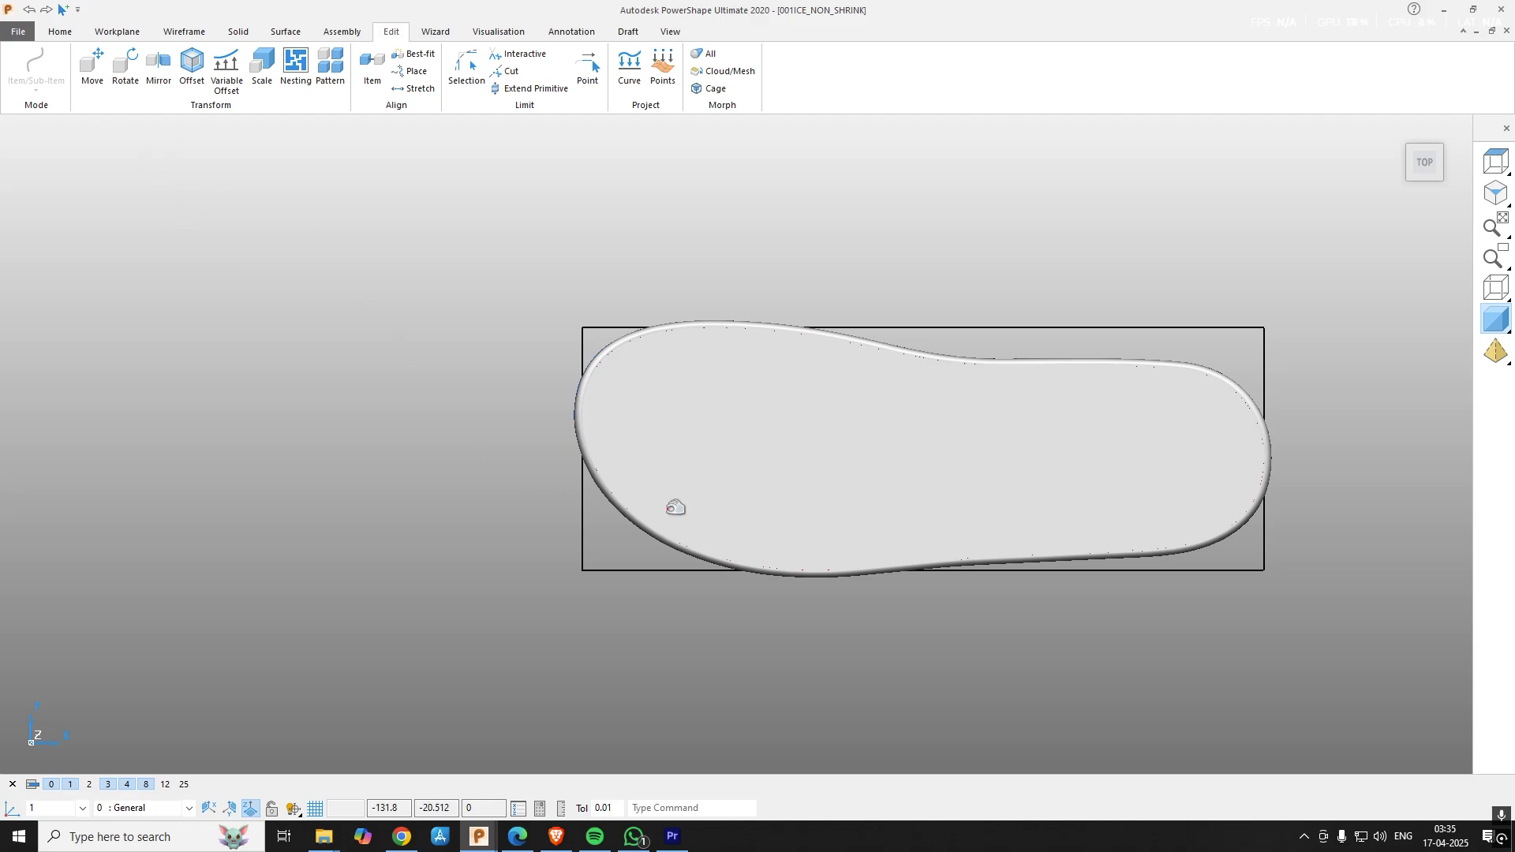
Examine the scaled sole and its tread from top, front and angled views against the outline and reference box.
middle_drag(675, 508, 805, 181)
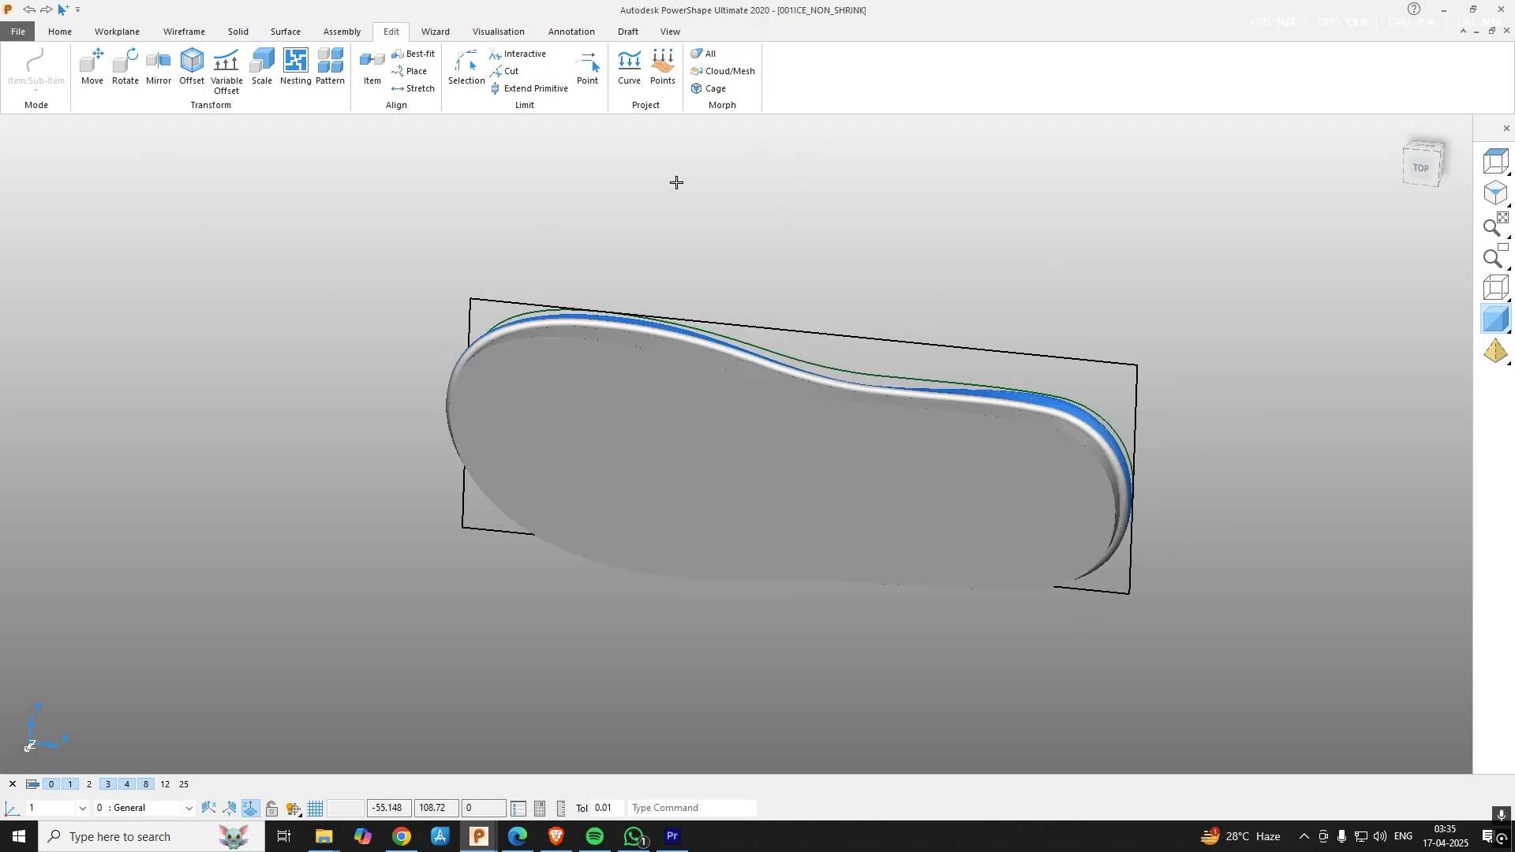
key(ctrl+5)
key(ctrl+1)
mouse_move(687, 419)
middle_down()
mouse_move(947, 509)
mouse_move(957, 544)
mouse_move(855, 457)
middle_up()
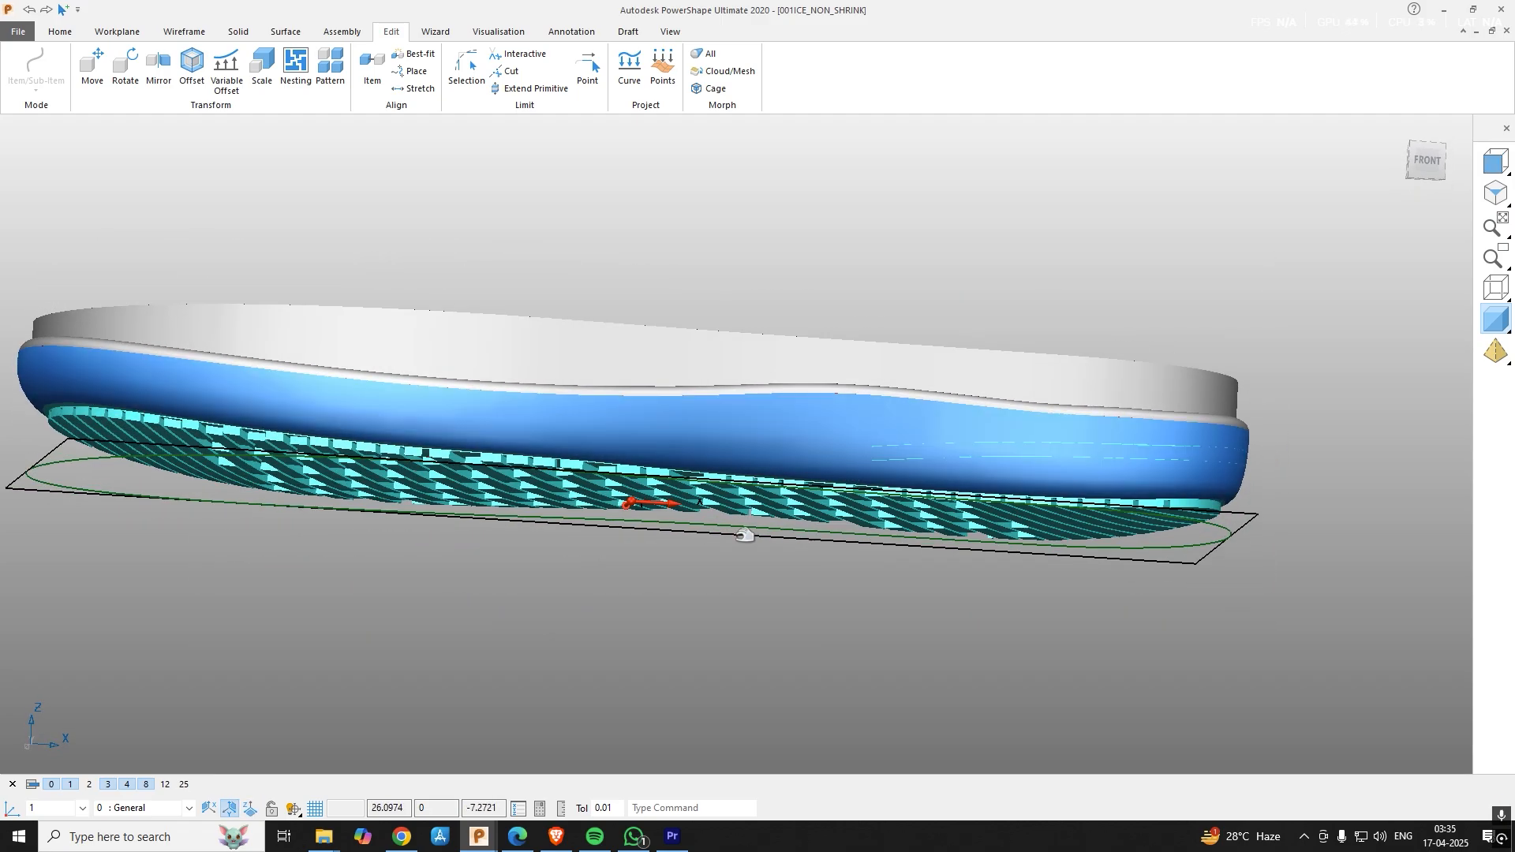
middle_drag(744, 535, 611, 530)
key(ctrl+5)
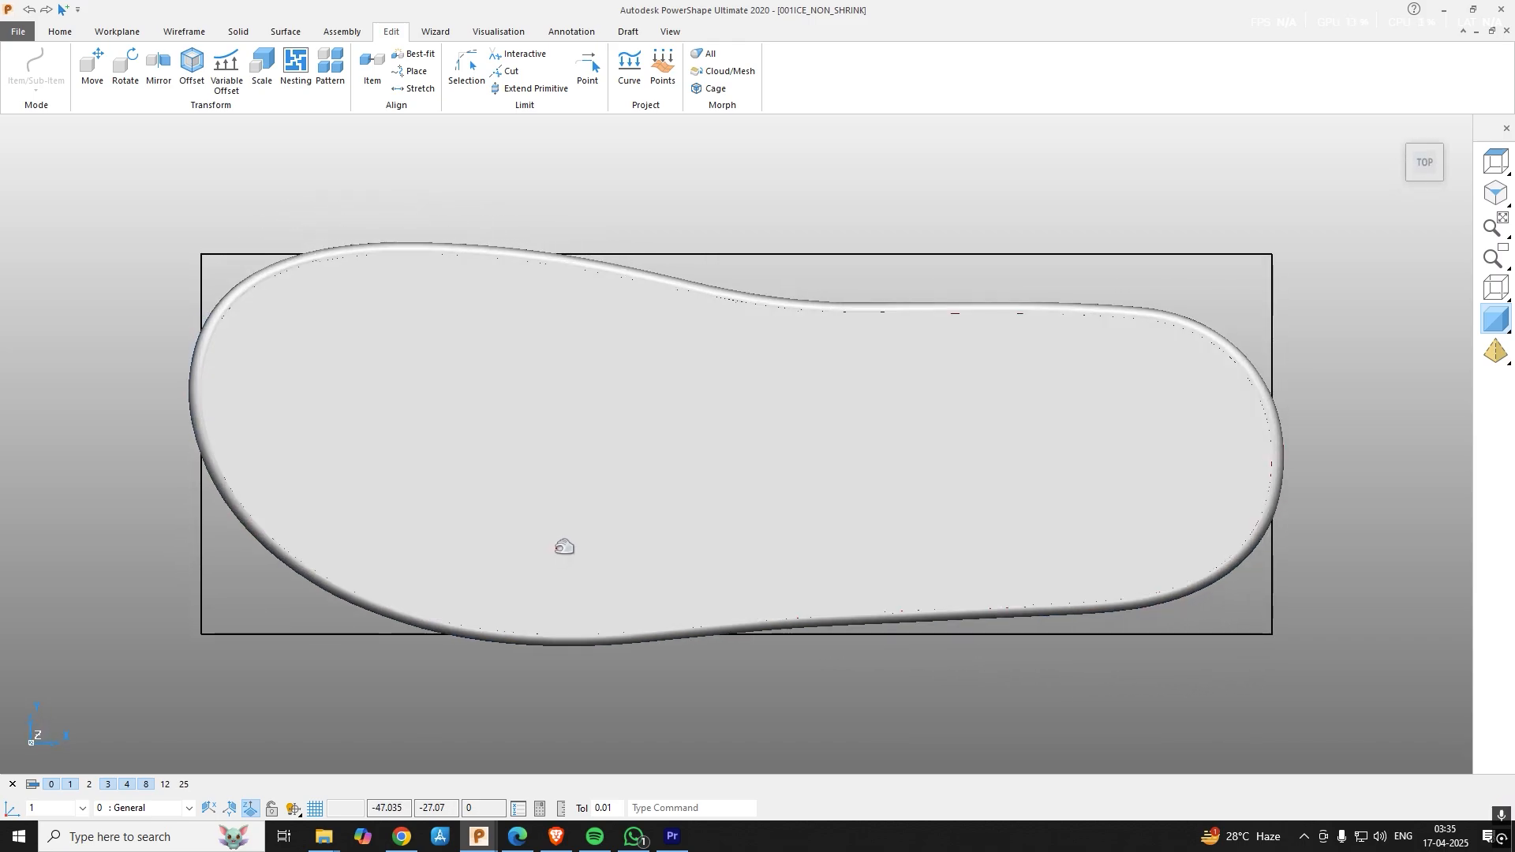
middle_drag(558, 613, 747, 471)
key(ctrl+5)
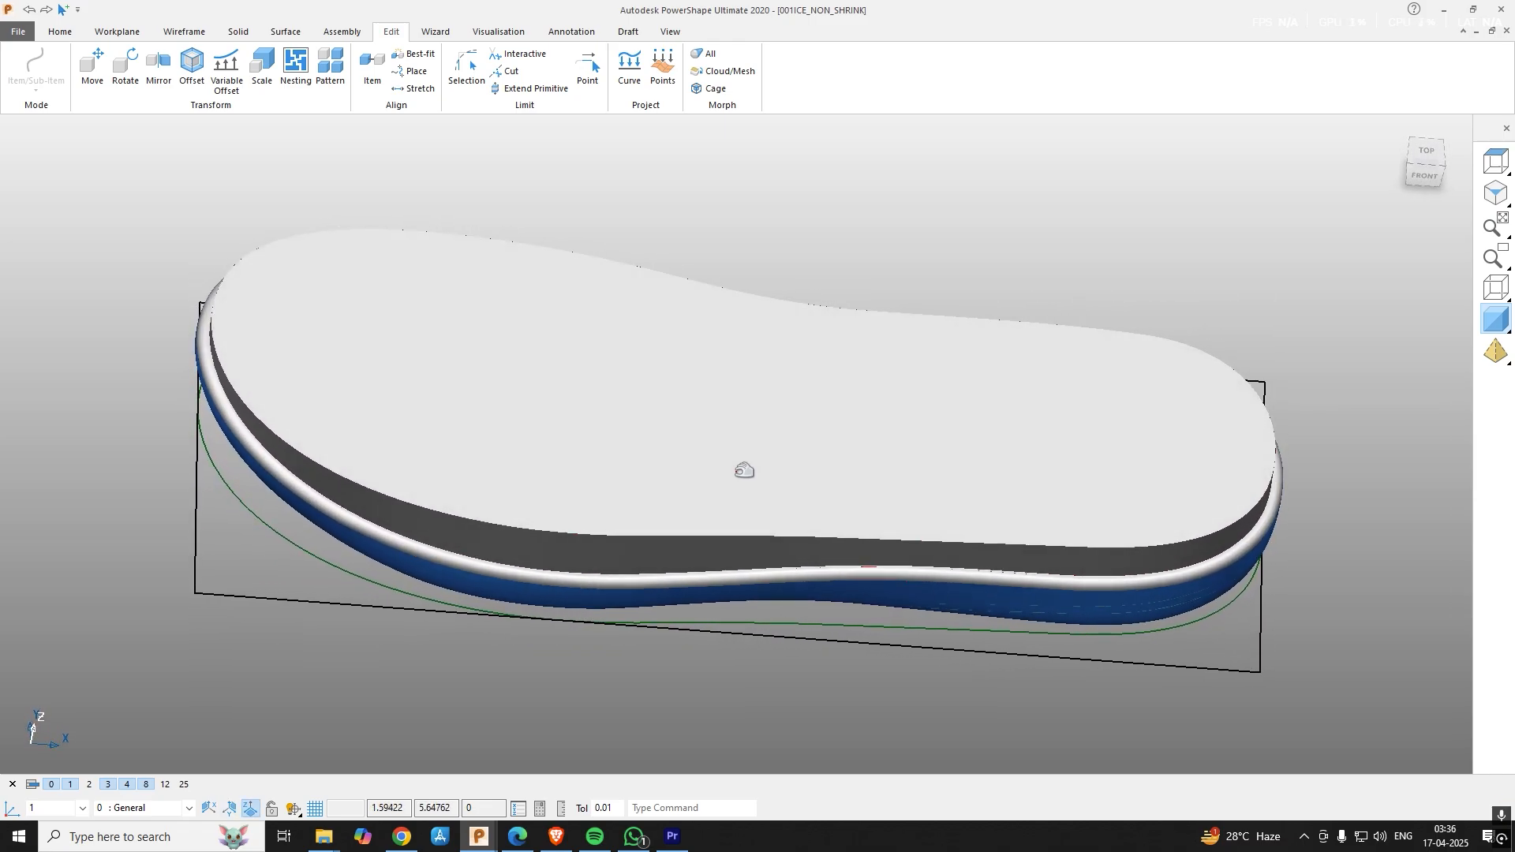
key(ctrl+5)
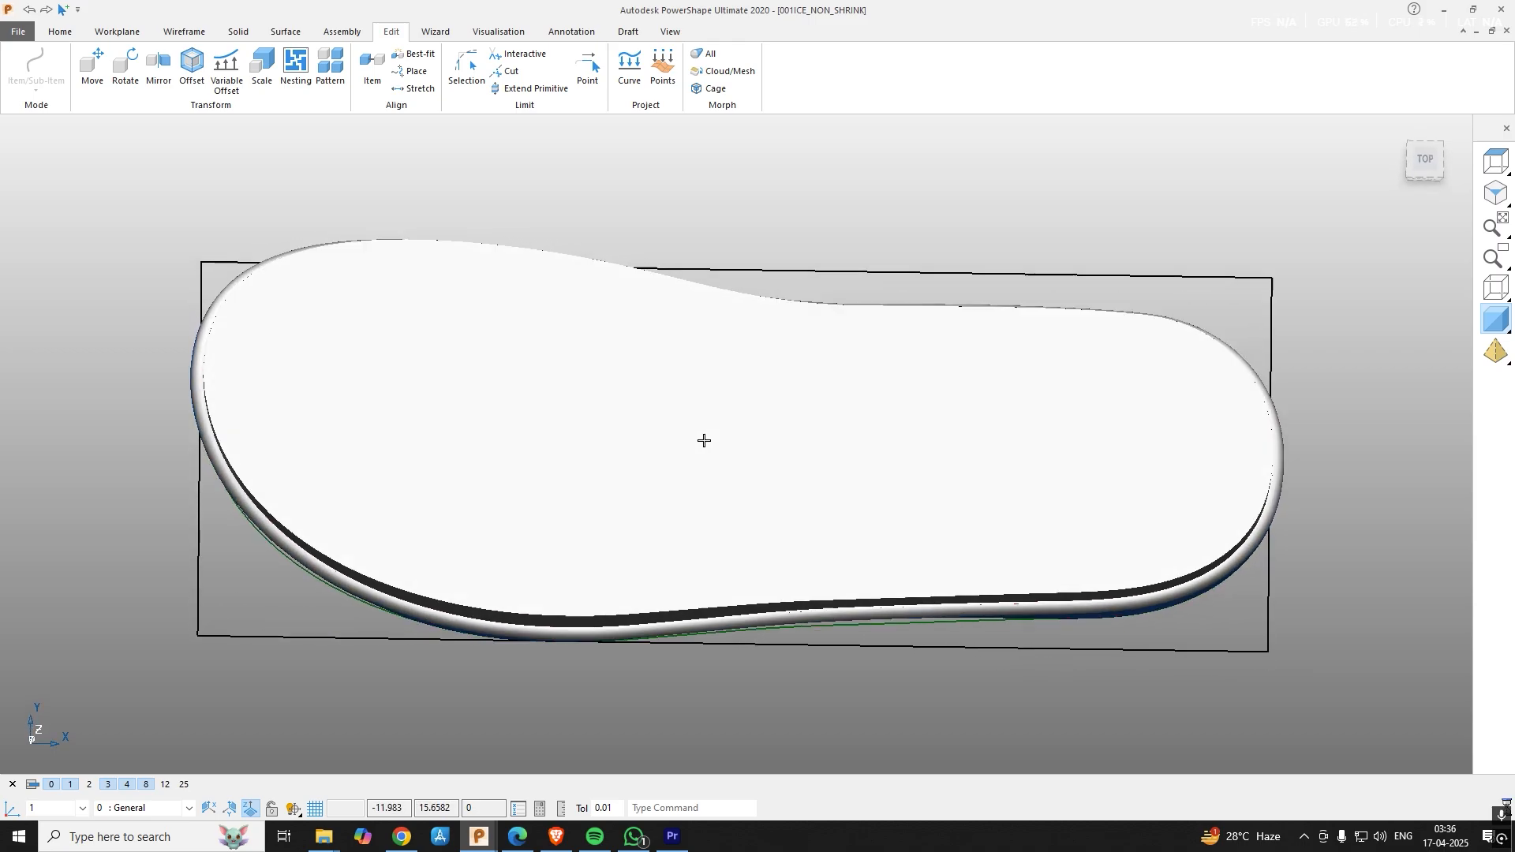
Save the scaled sole model 001ICE_NON_SHRINK.
middle_drag(490, 531, 617, 339)
key(ctrl+s)
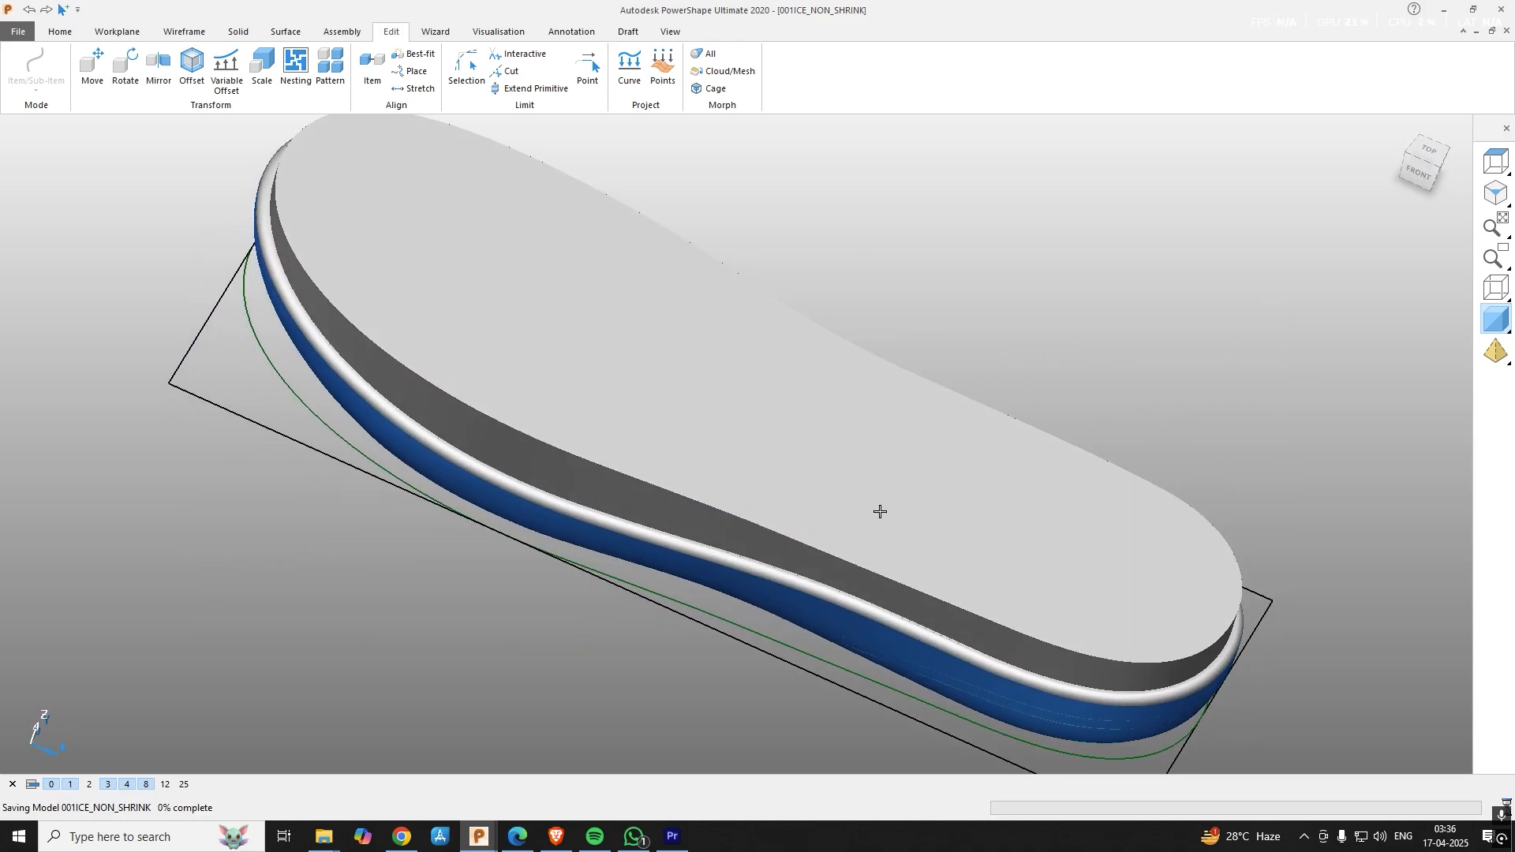